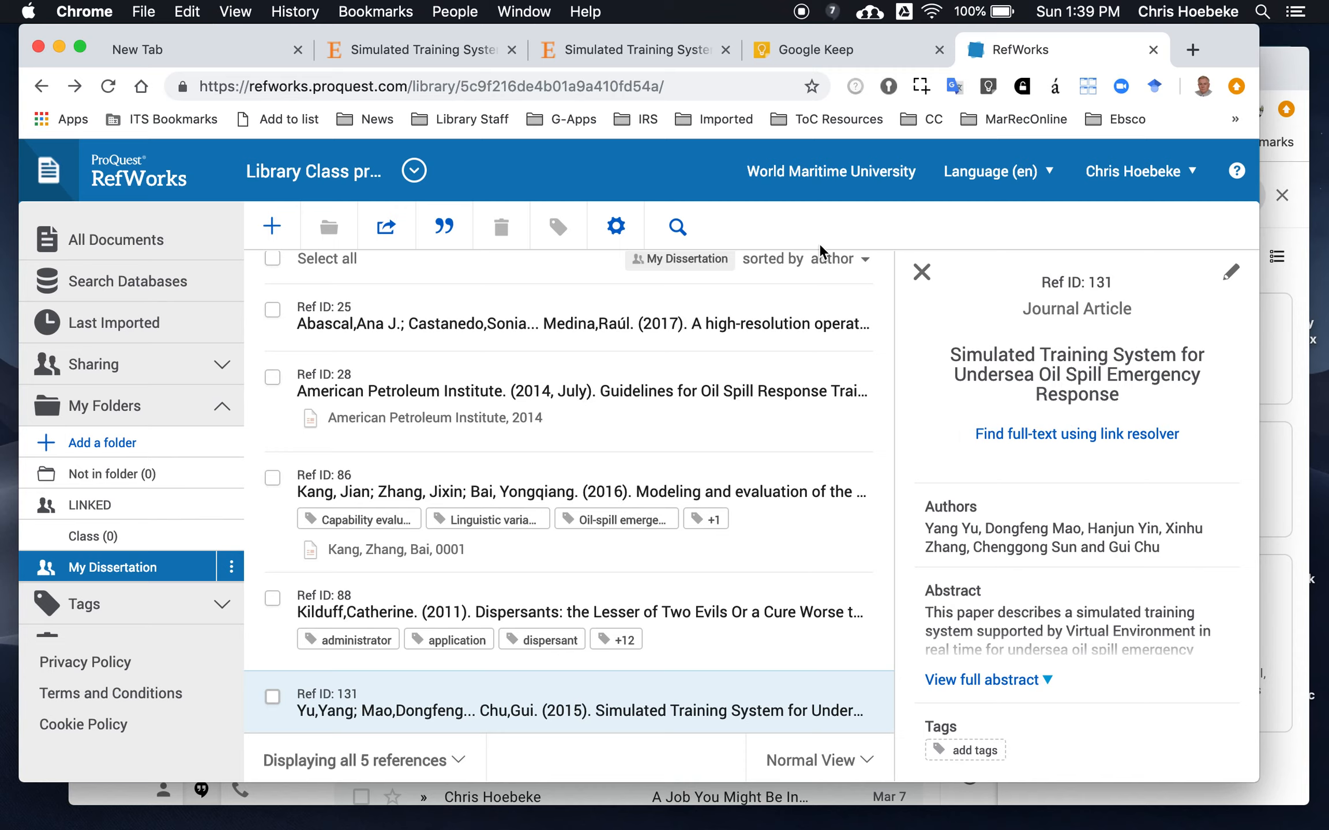
Look over the first page of the article PDF on undersea oil spill emergency response training
click(650, 51)
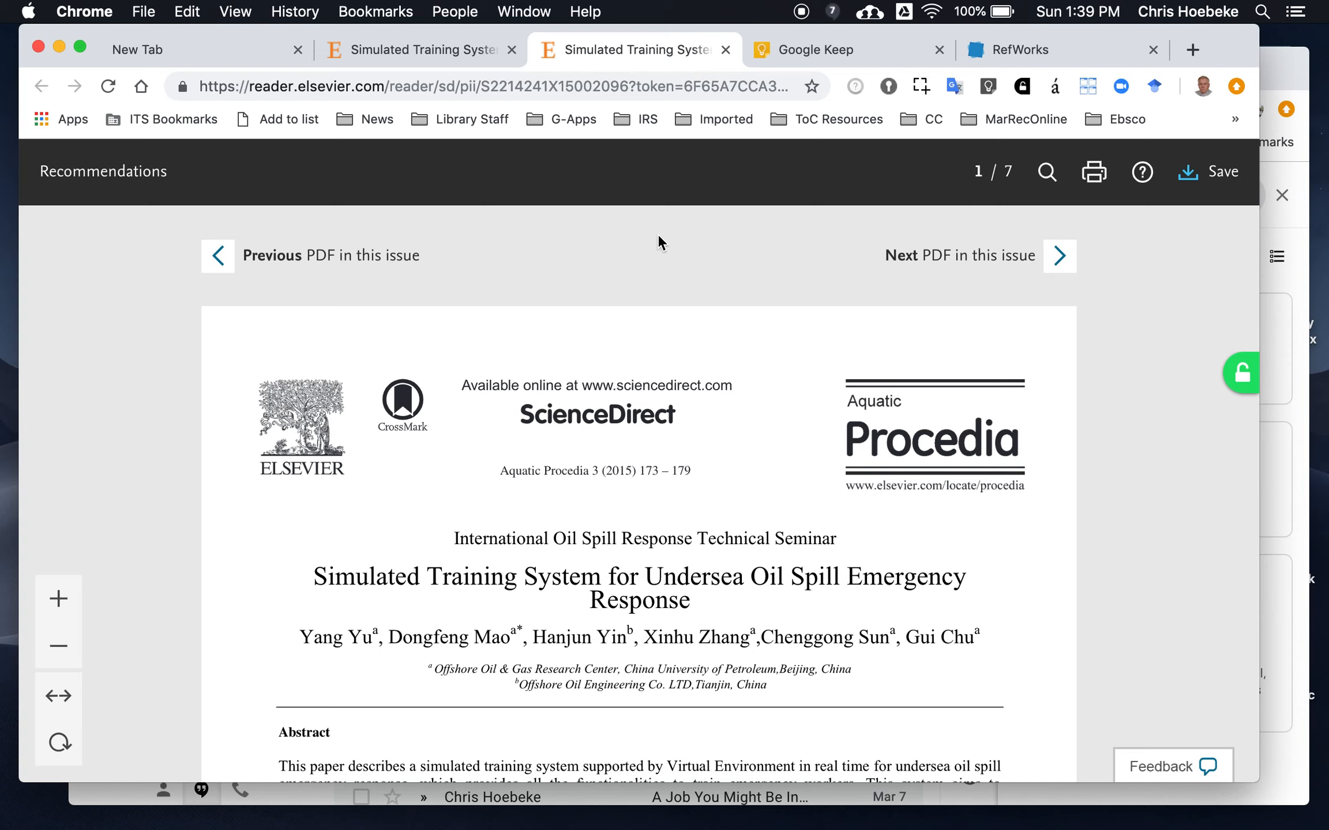
scroll(658, 240, down, 8)
scroll(658, 236, down, 6)
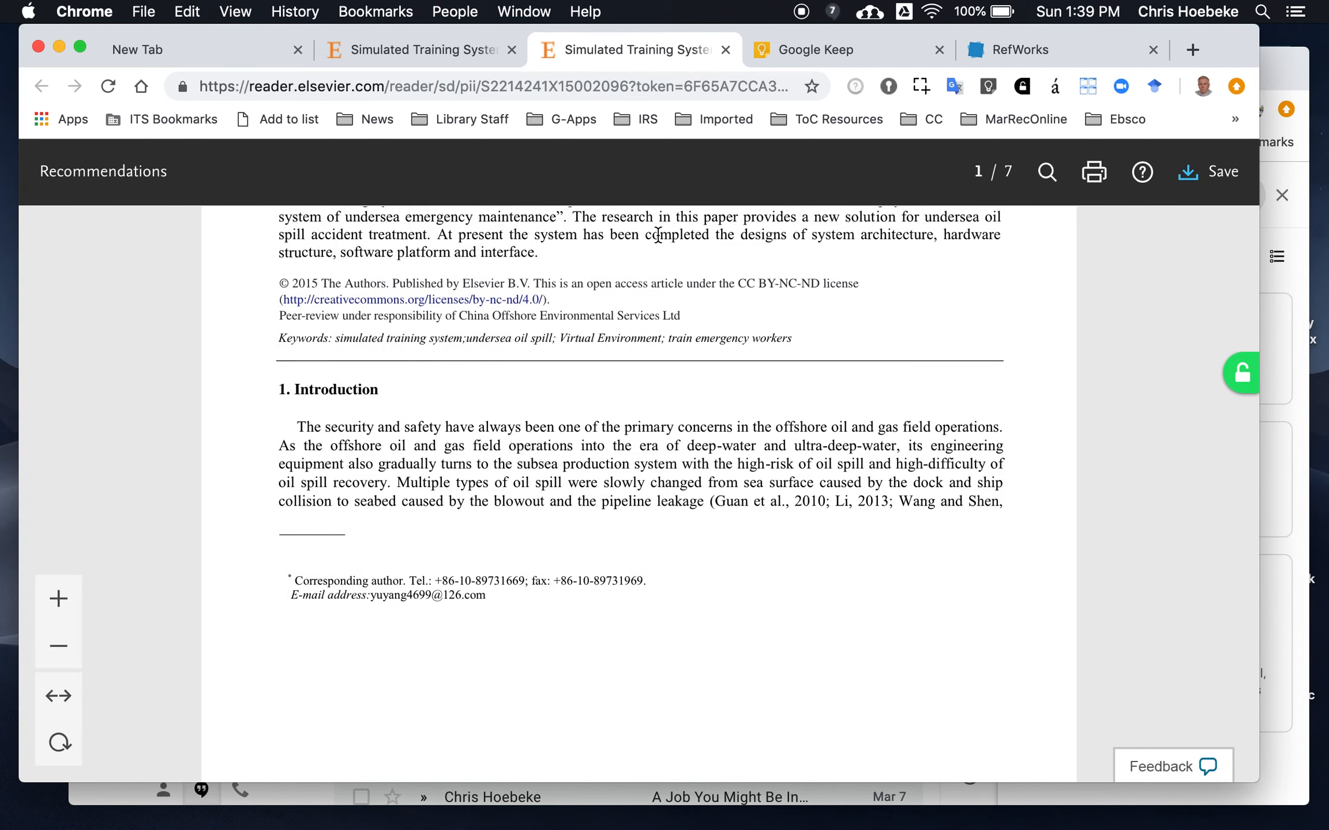
scroll(658, 235, up, 13)
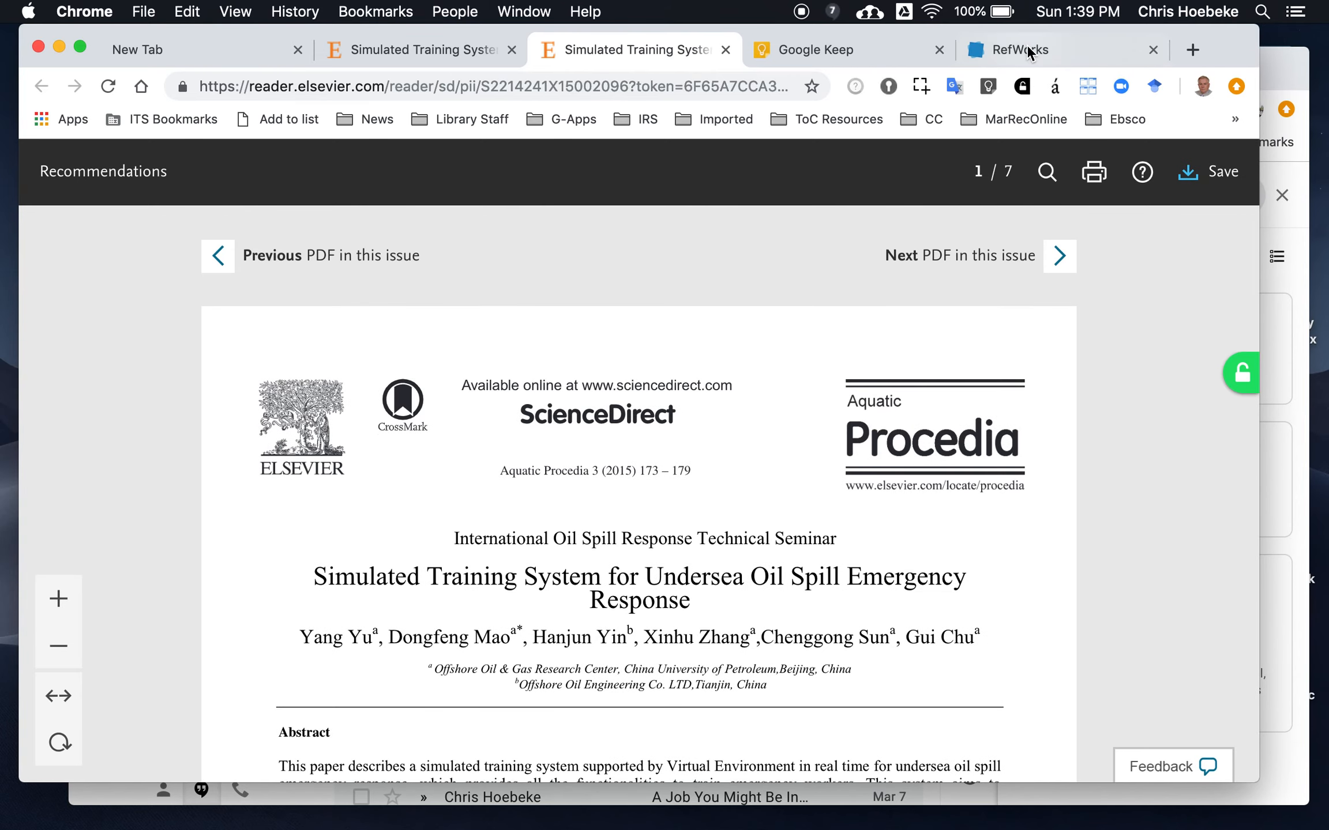
Switch to RefWorks, examine the editable fields of reference 131, and leave editing without saving
click(1026, 51)
click(1227, 287)
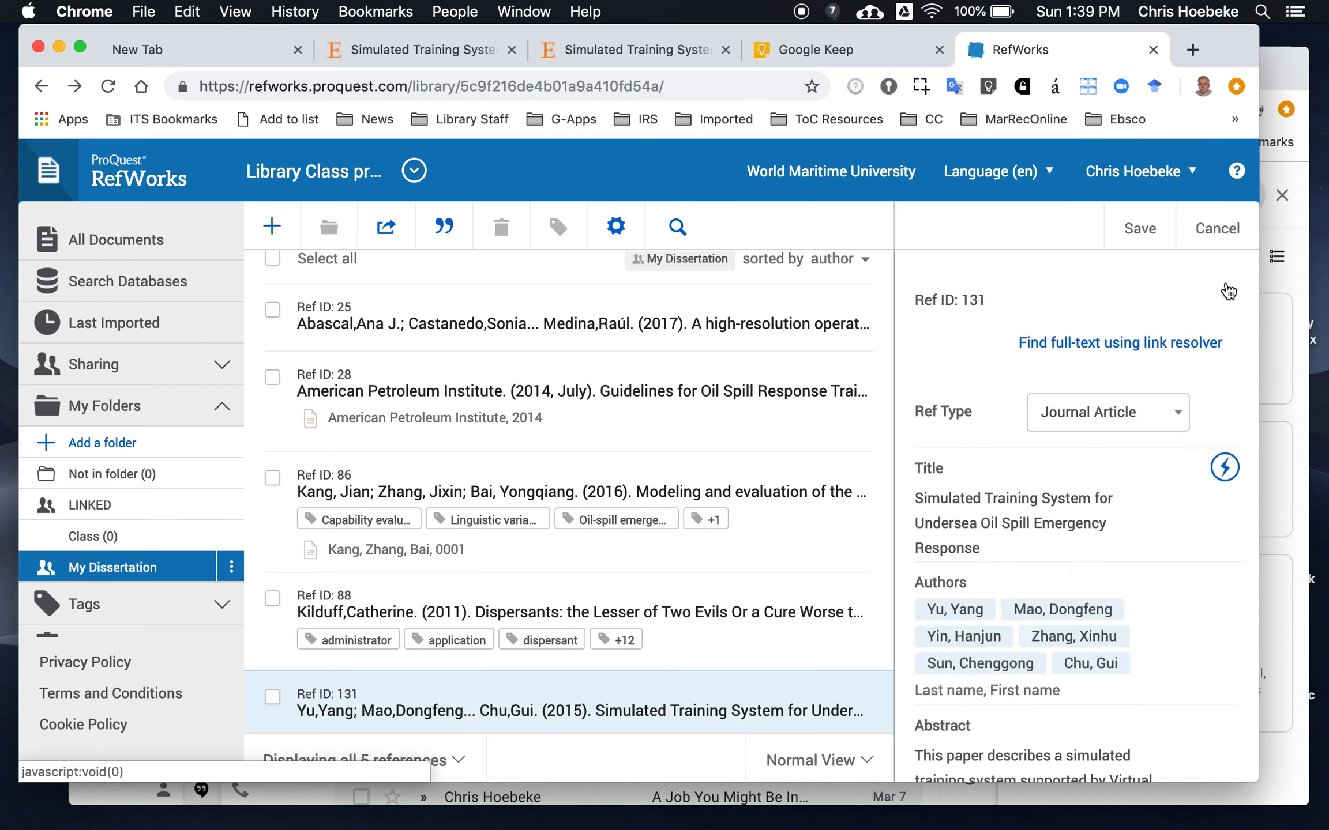
scroll(996, 528, down, 3)
scroll(996, 528, up, 4)
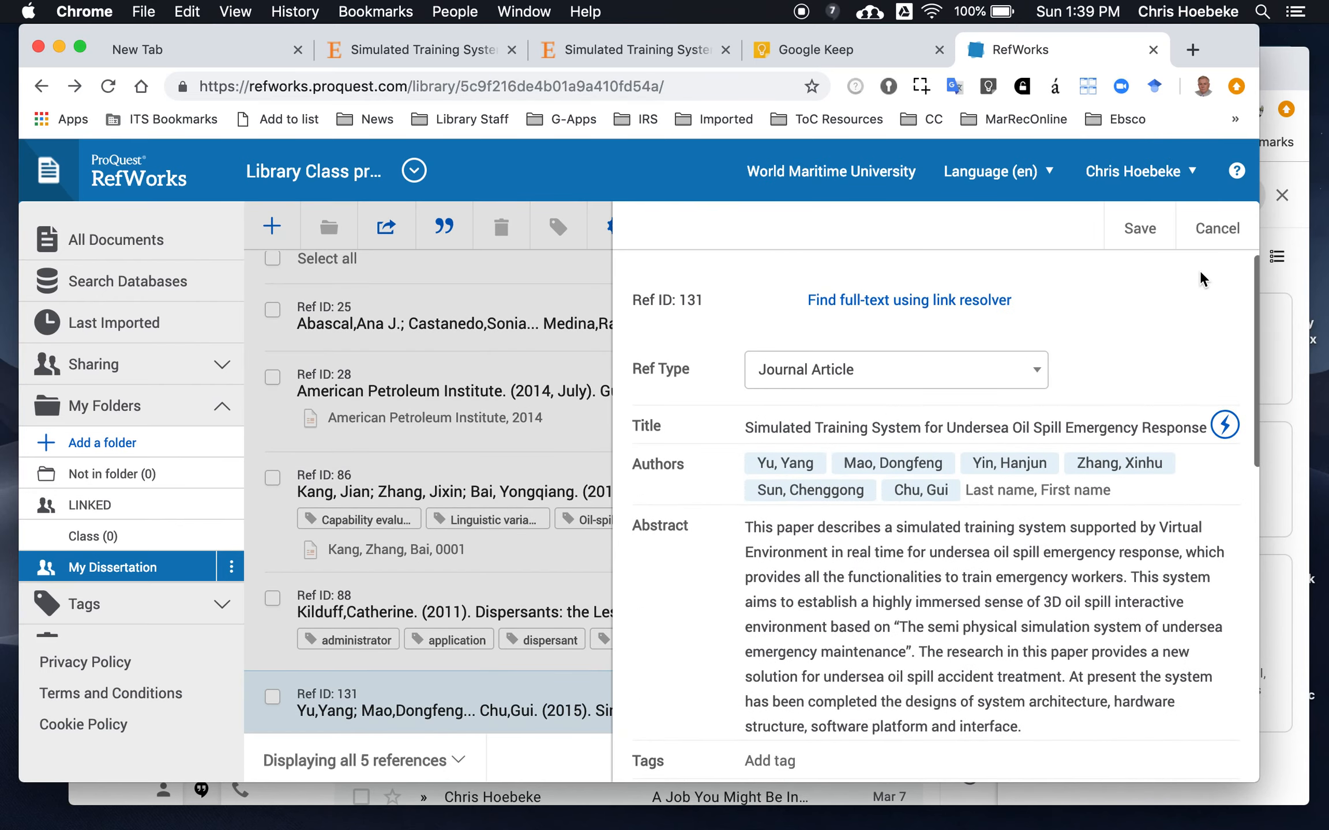
click(1216, 229)
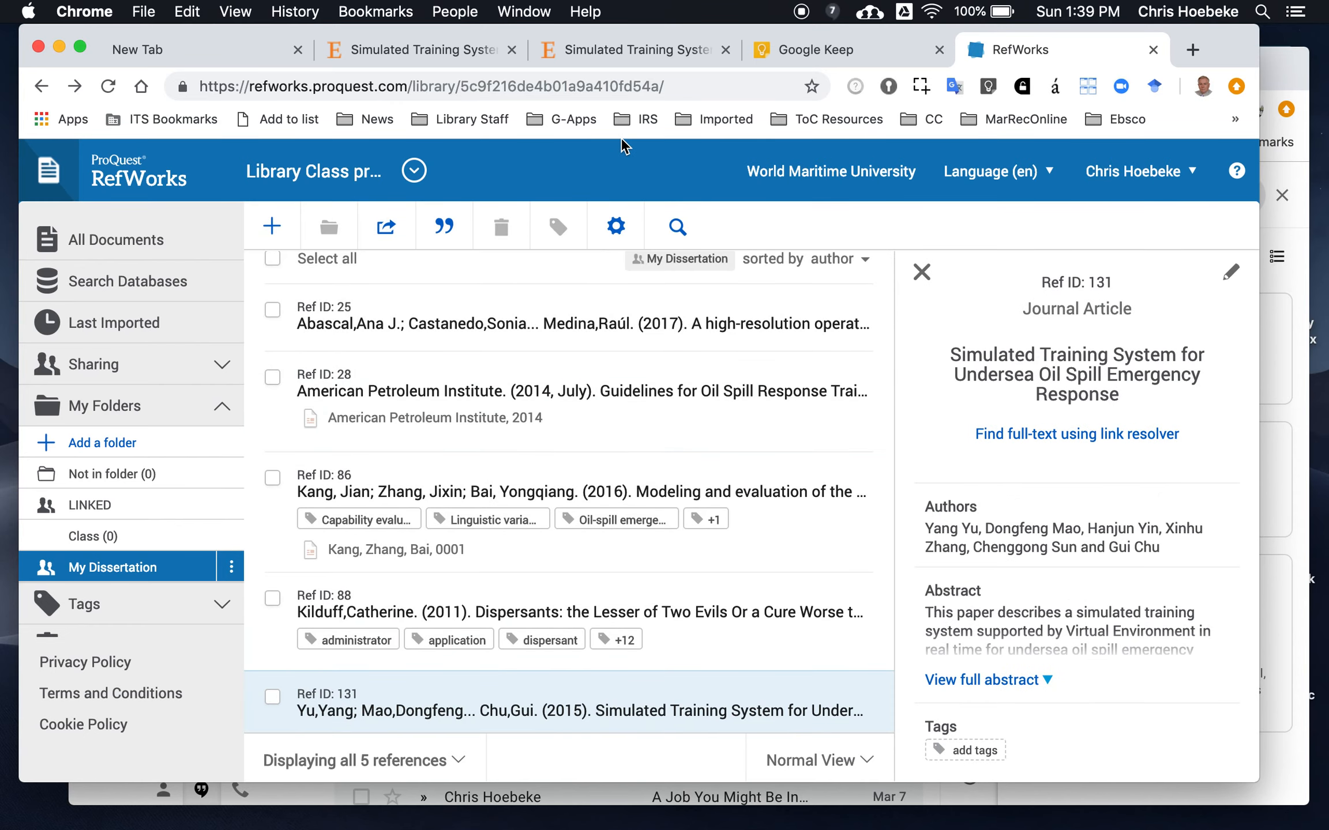
Close the article's ScienceDirect web page while keeping its PDF open
click(603, 45)
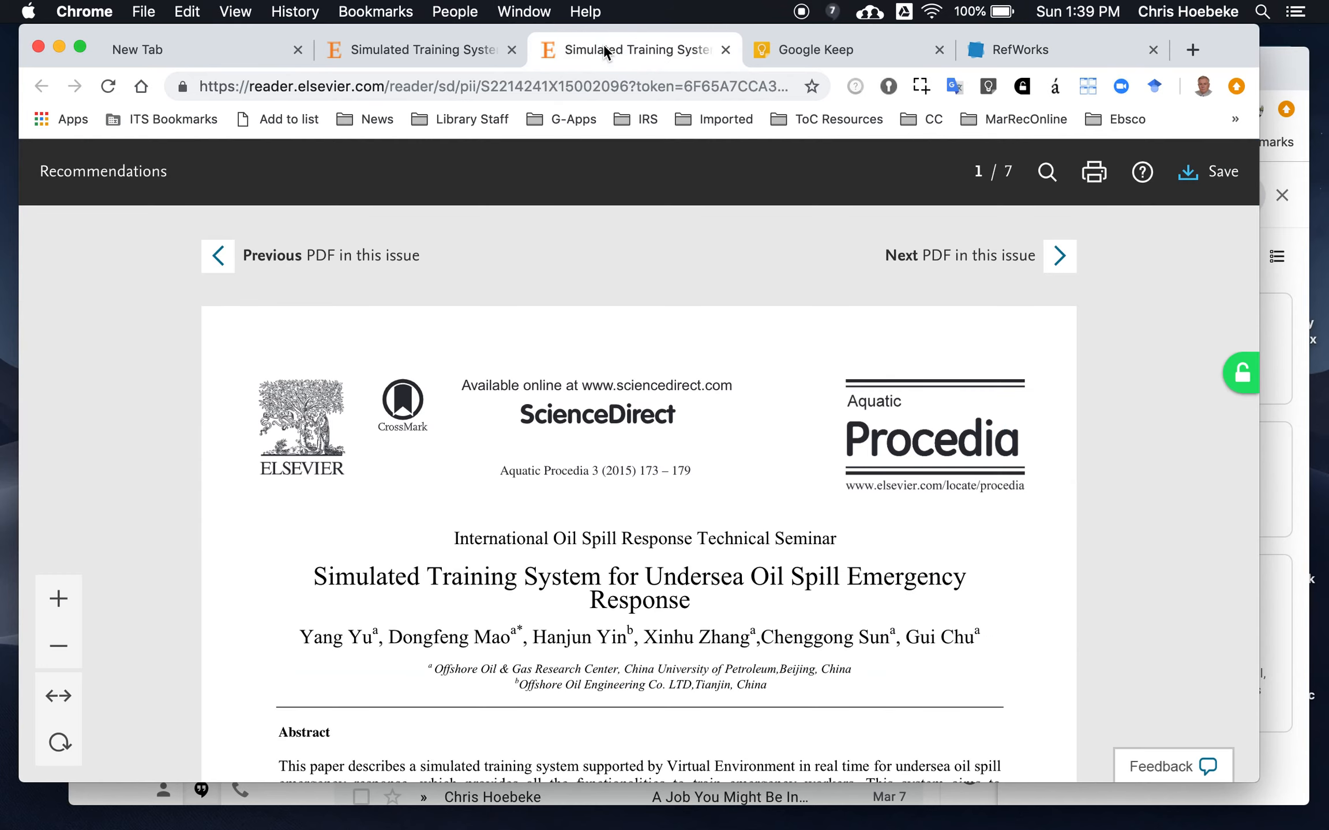
click(475, 47)
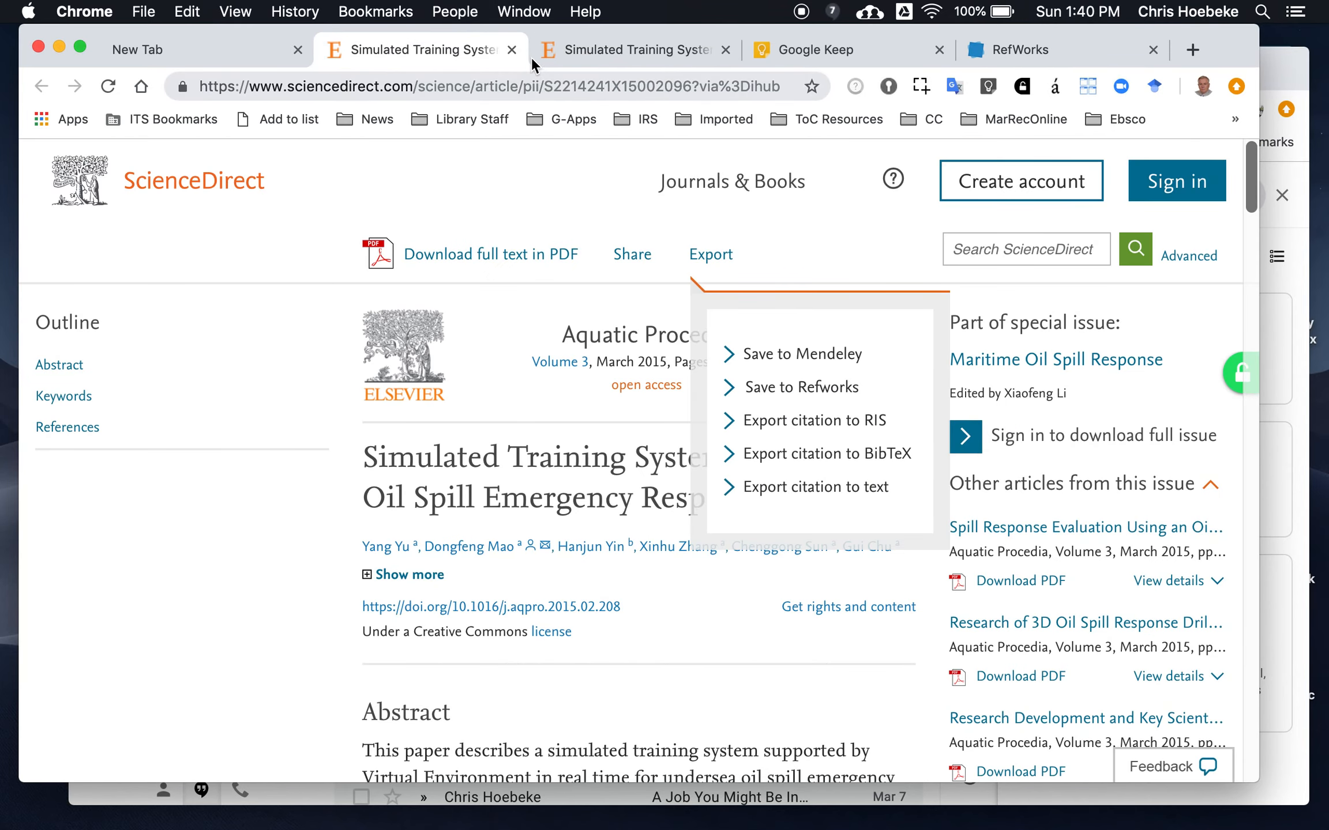
click(512, 49)
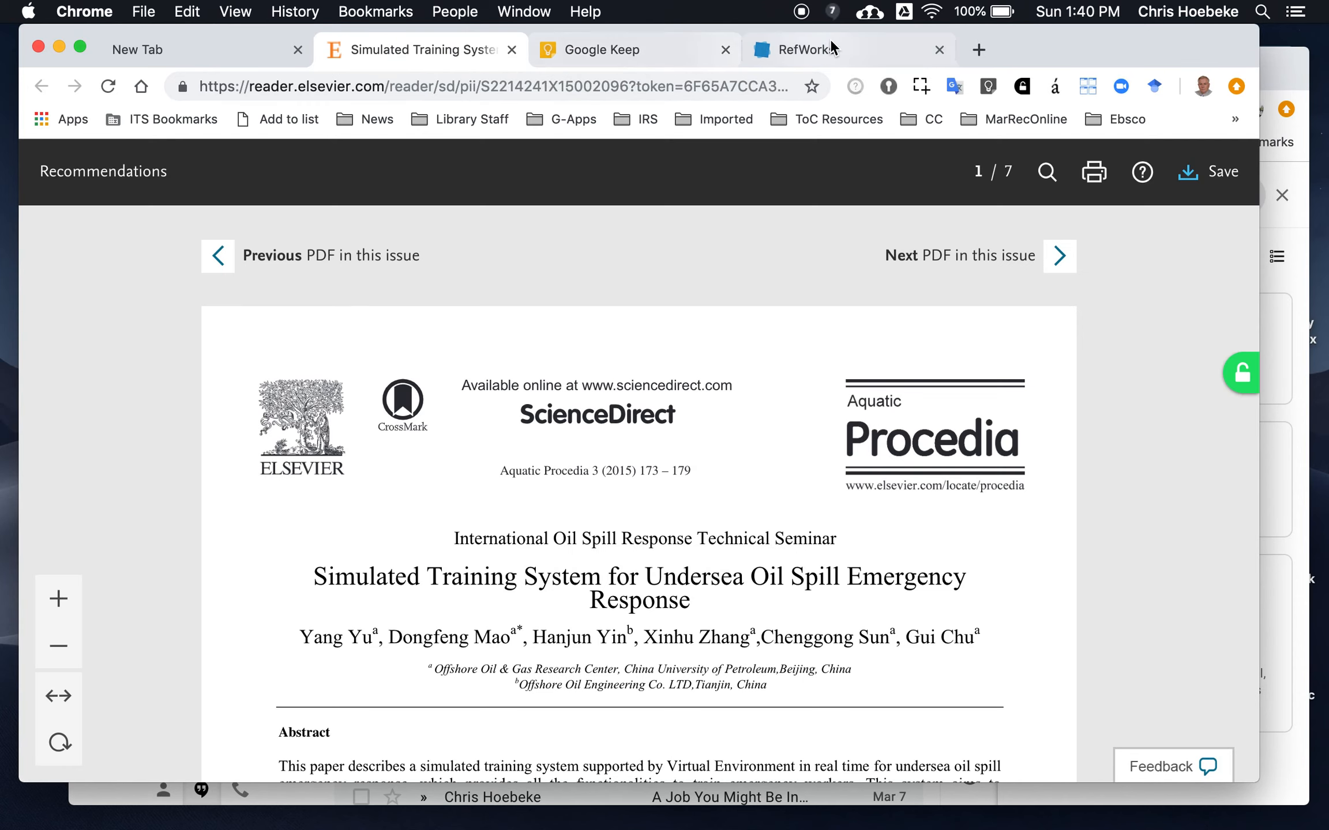
In RefWorks, create an APA 6th bibliography from reference 131 only and copy it to the clipboard
click(828, 39)
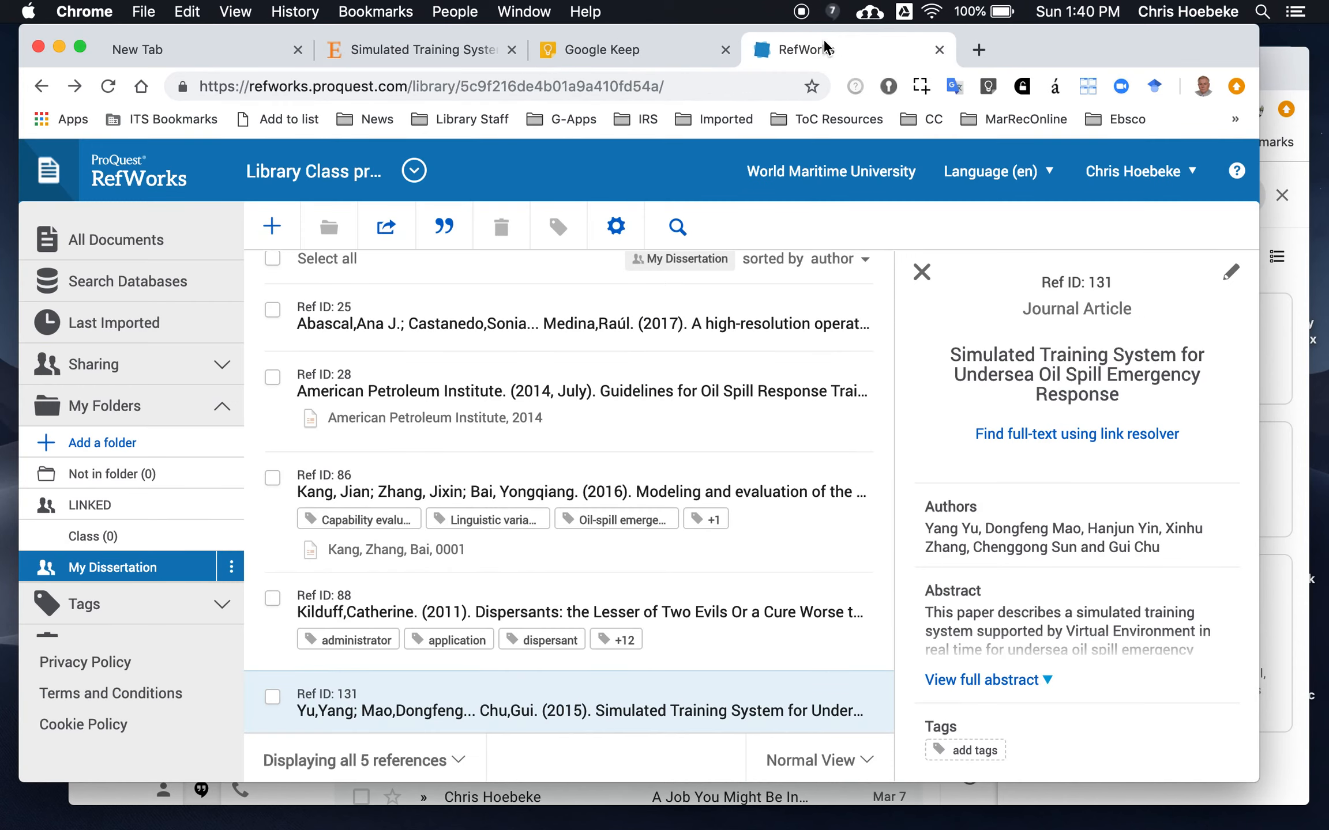
click(597, 46)
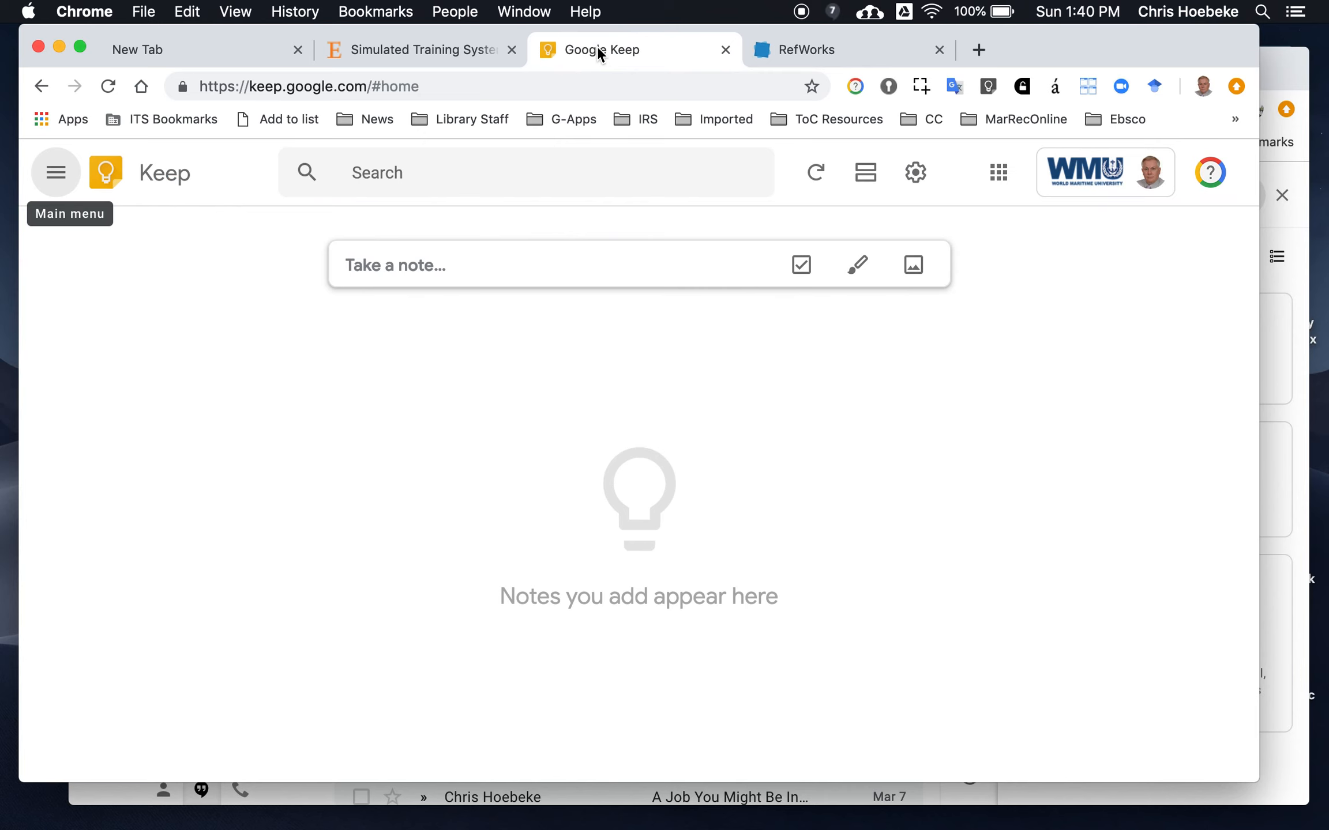
click(782, 44)
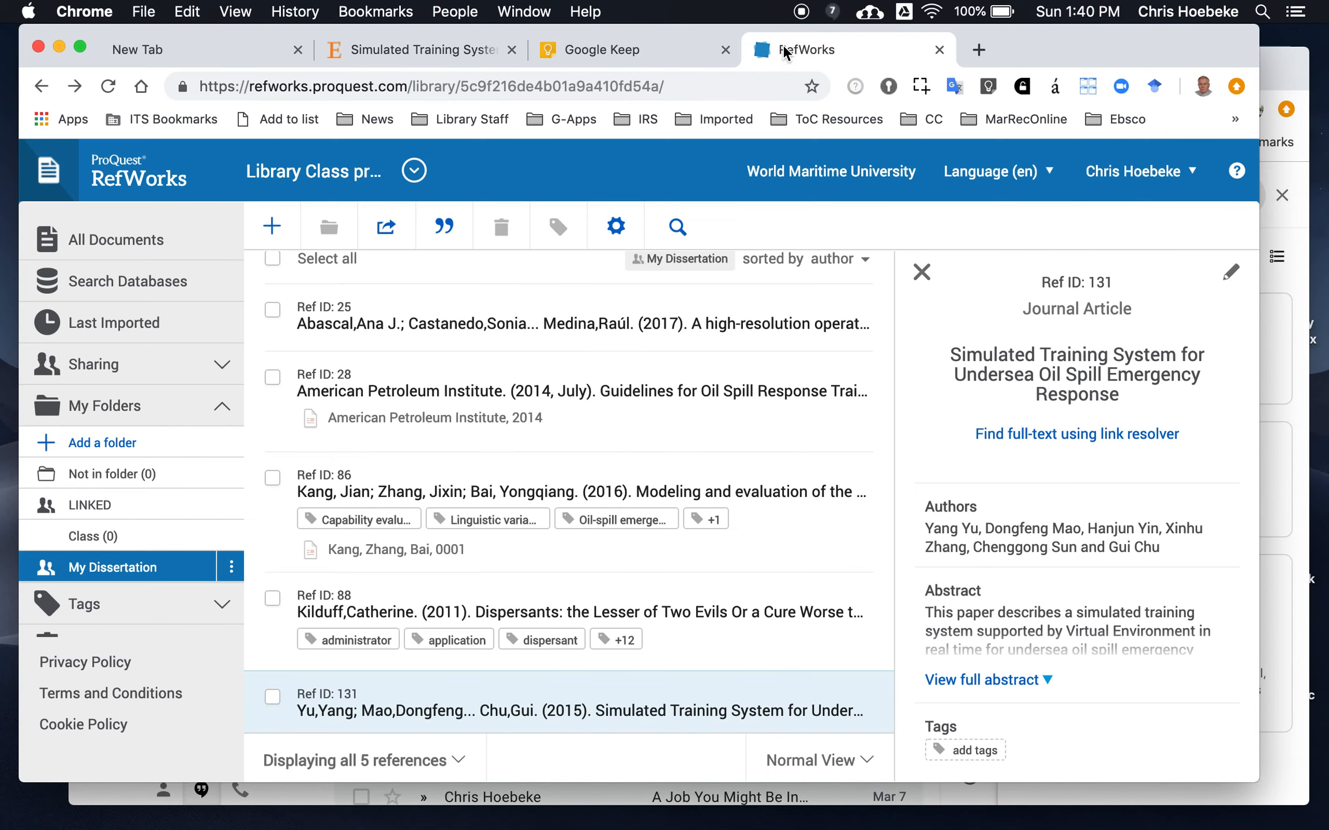
click(272, 696)
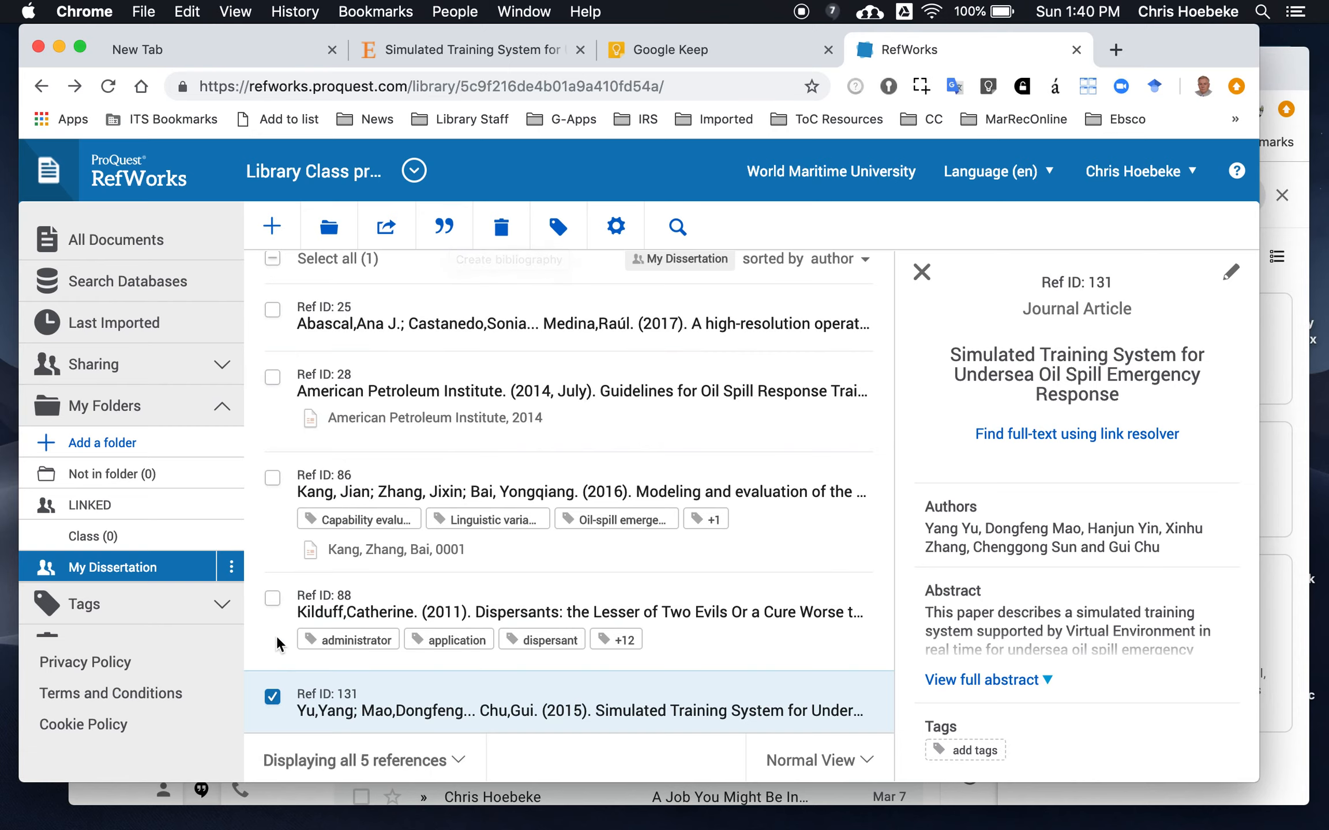
click(441, 230)
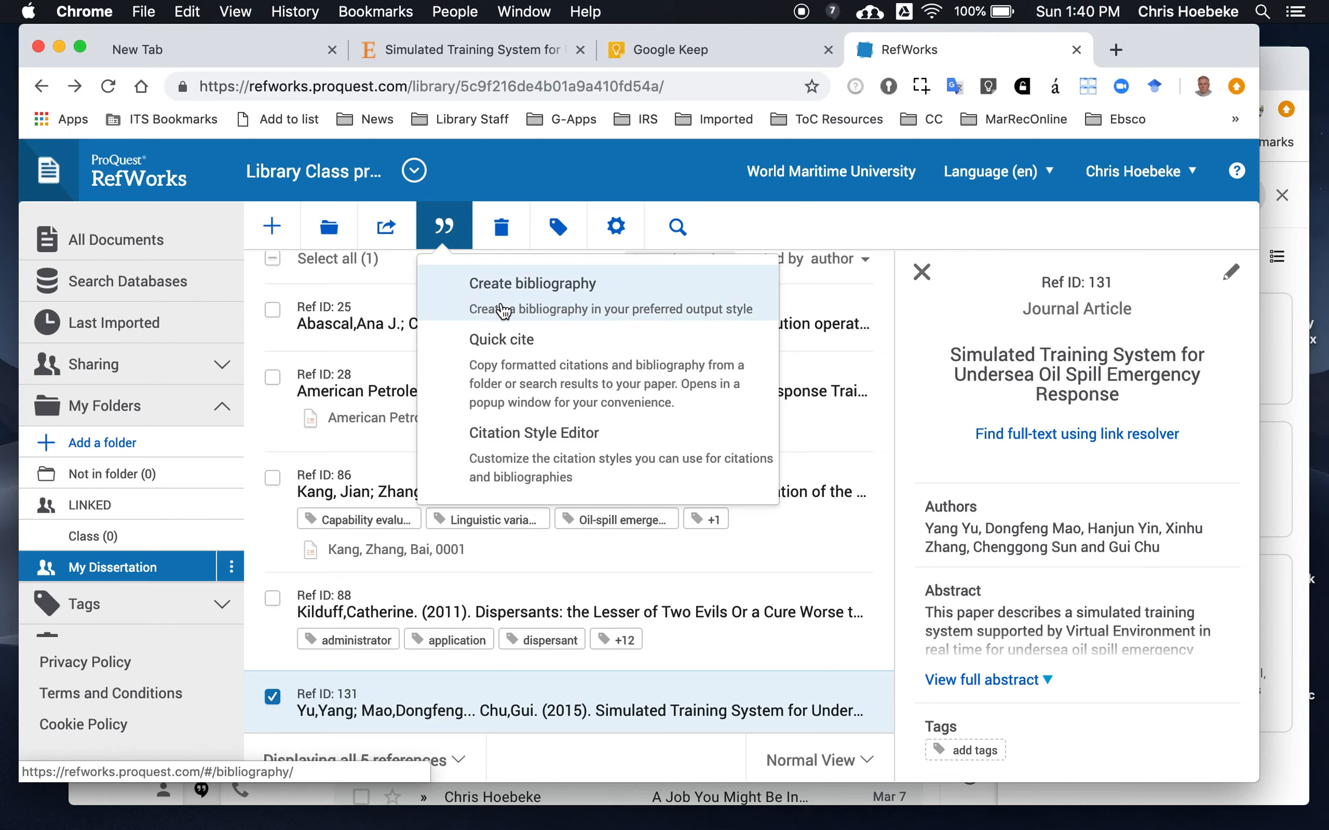
click(502, 306)
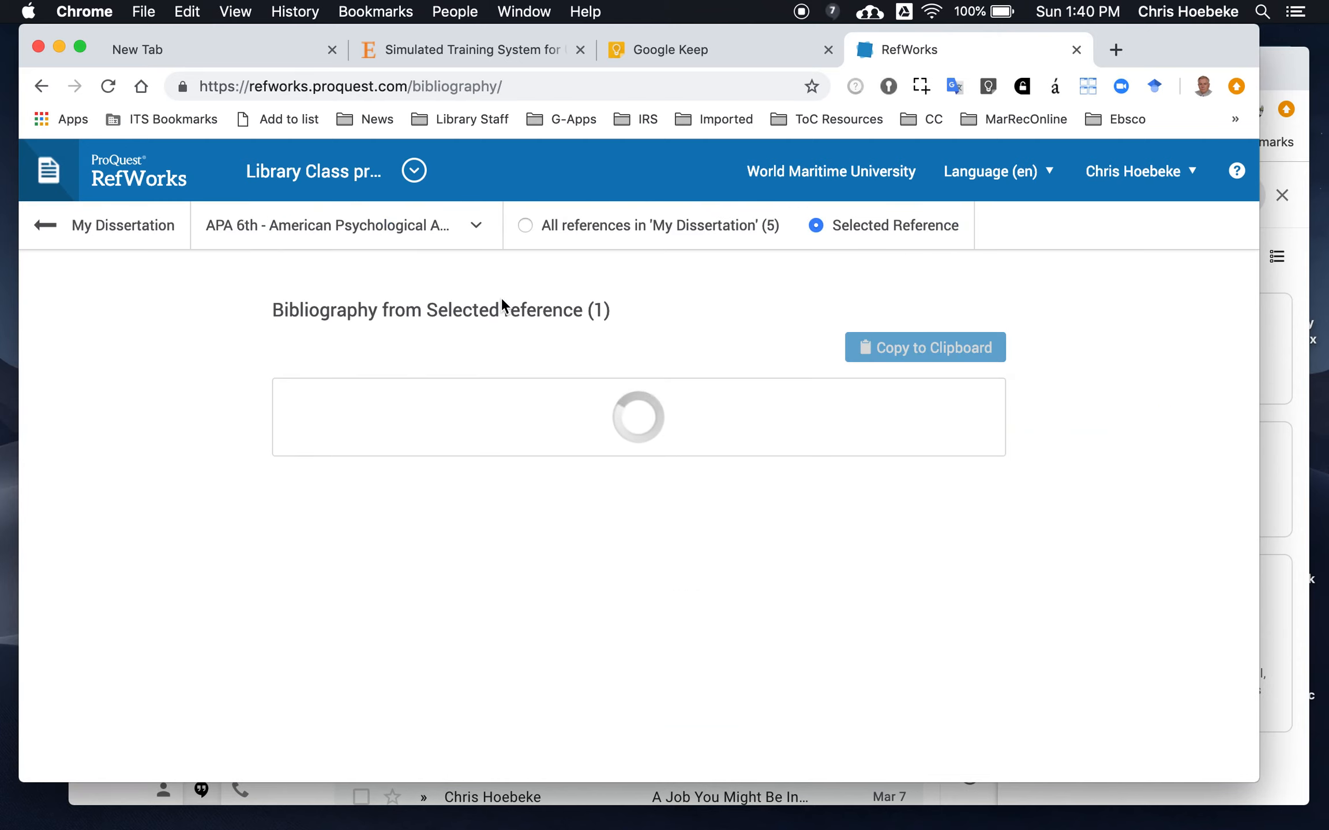
click(943, 348)
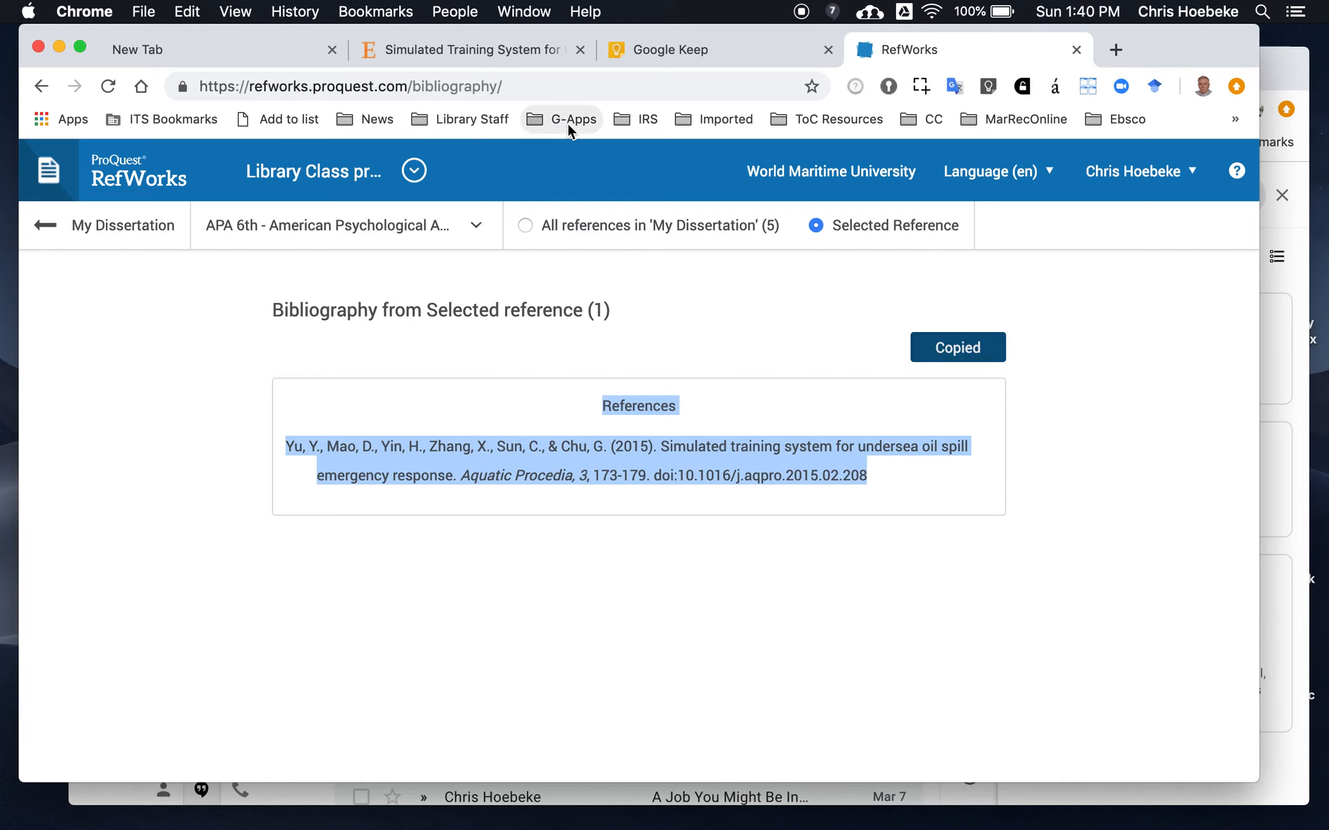
Switch to Google Keep and create a note titled "Source" containing the copied bibliography entry
click(696, 50)
click(534, 254)
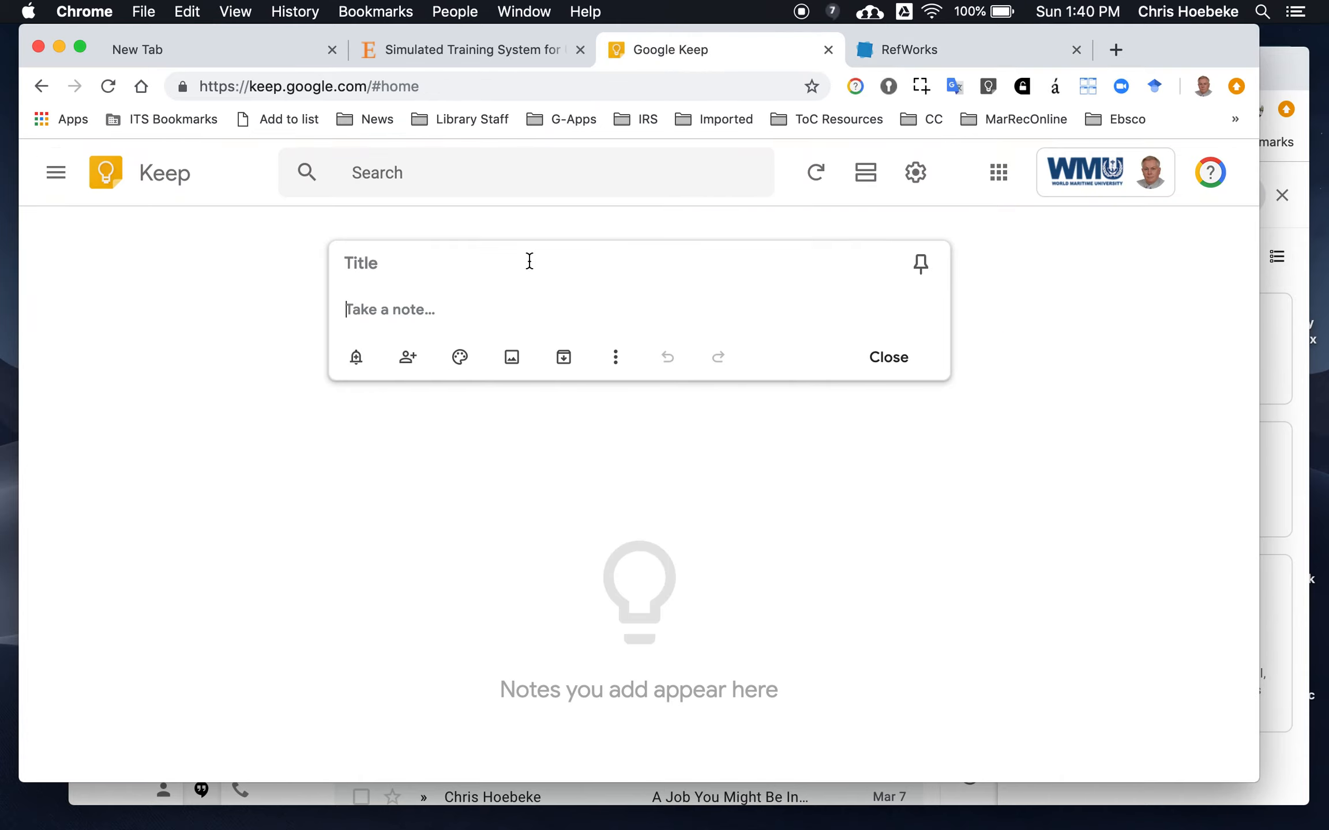
key(super+v)
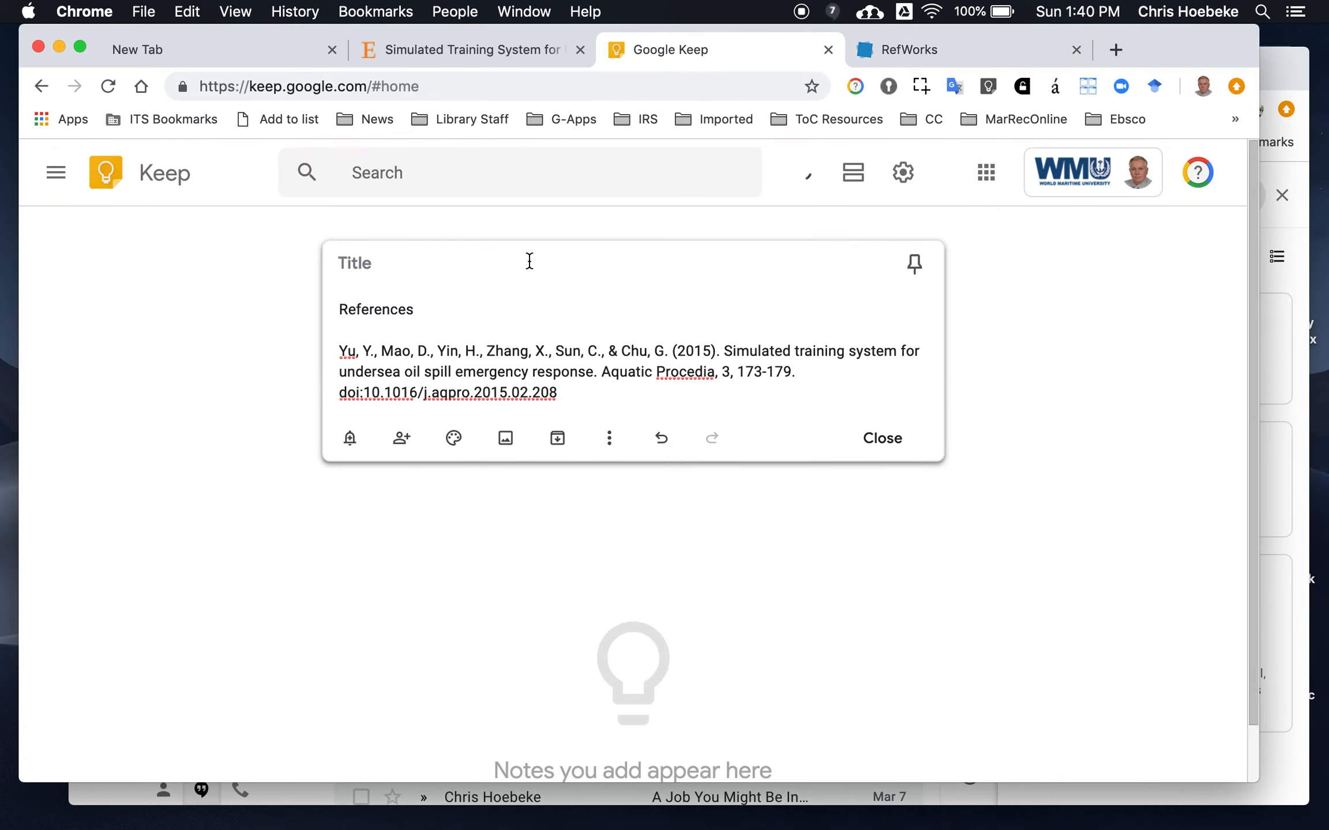
click(527, 261)
text(Source)
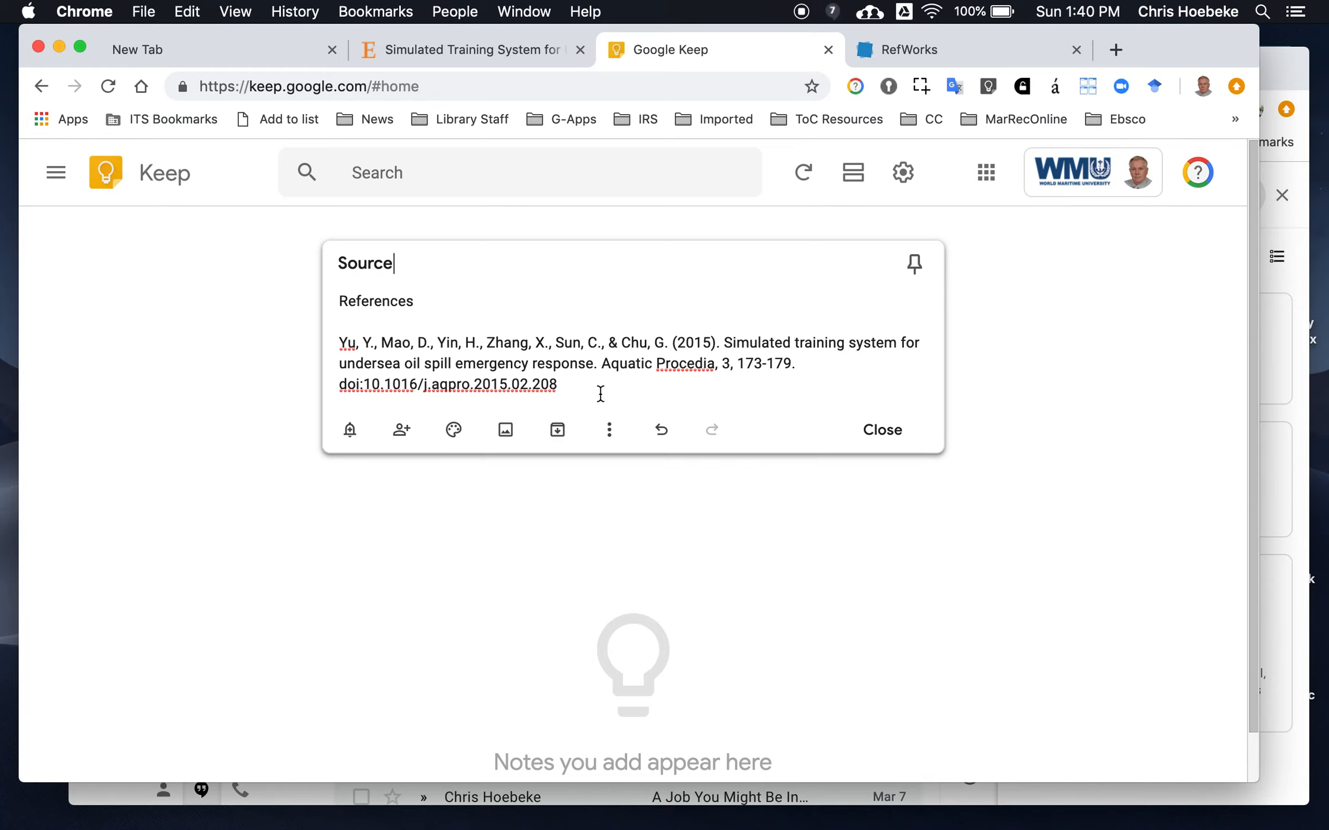
Return to the My Dissertation folder in RefWorks and check the article's Ref ID
click(941, 47)
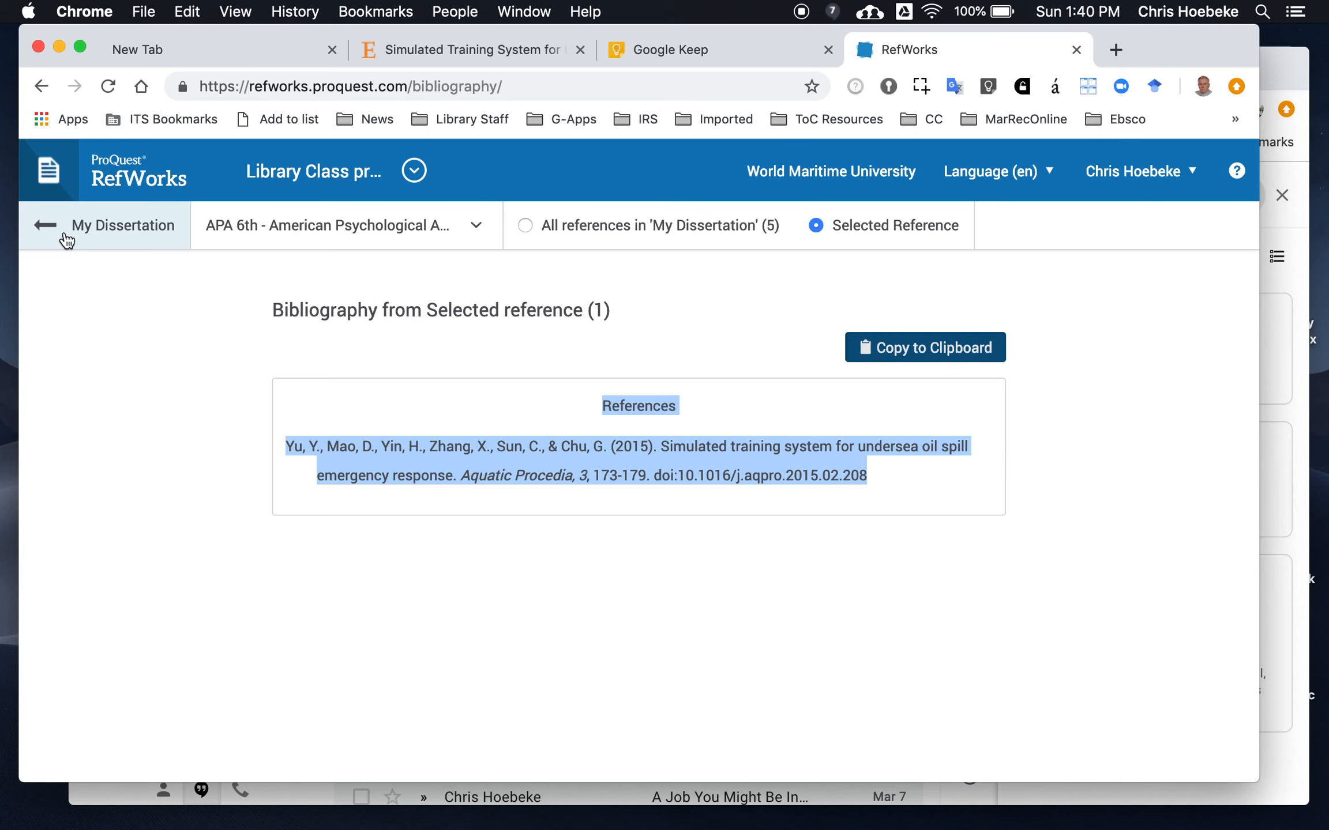
click(45, 225)
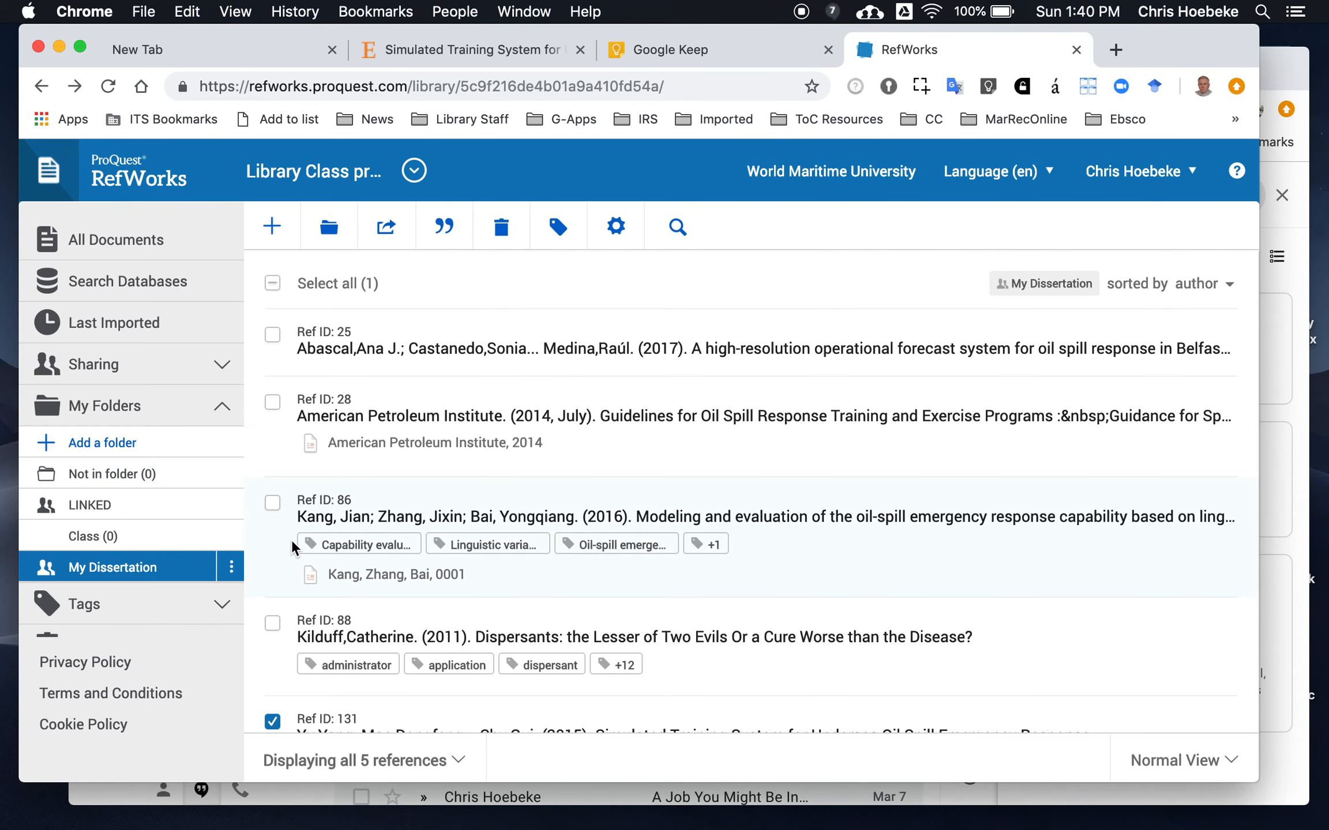
scroll(292, 542, down, 1)
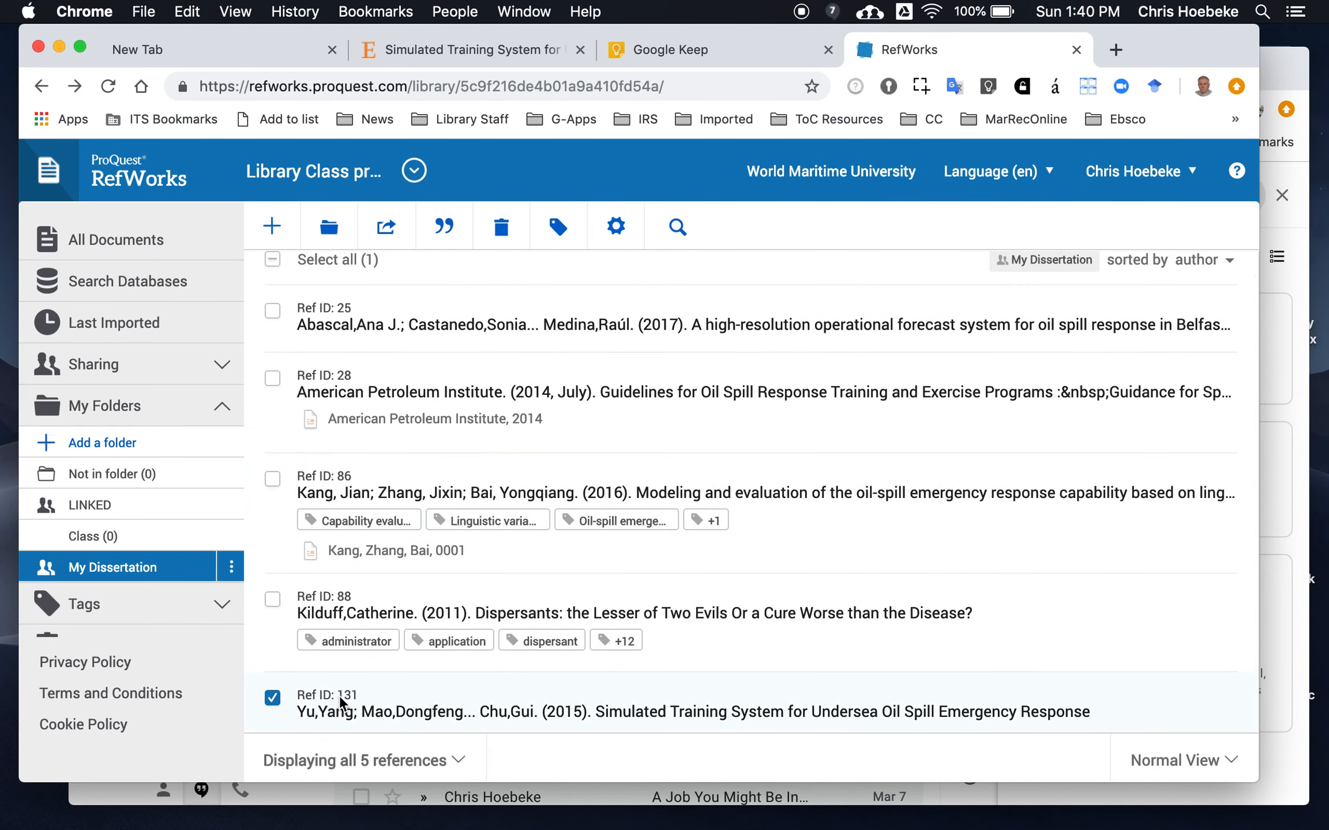
In Google Keep, create a label on the Source note reading .ref_131 followed by the first author's surname and 2015 in parentheses
click(685, 48)
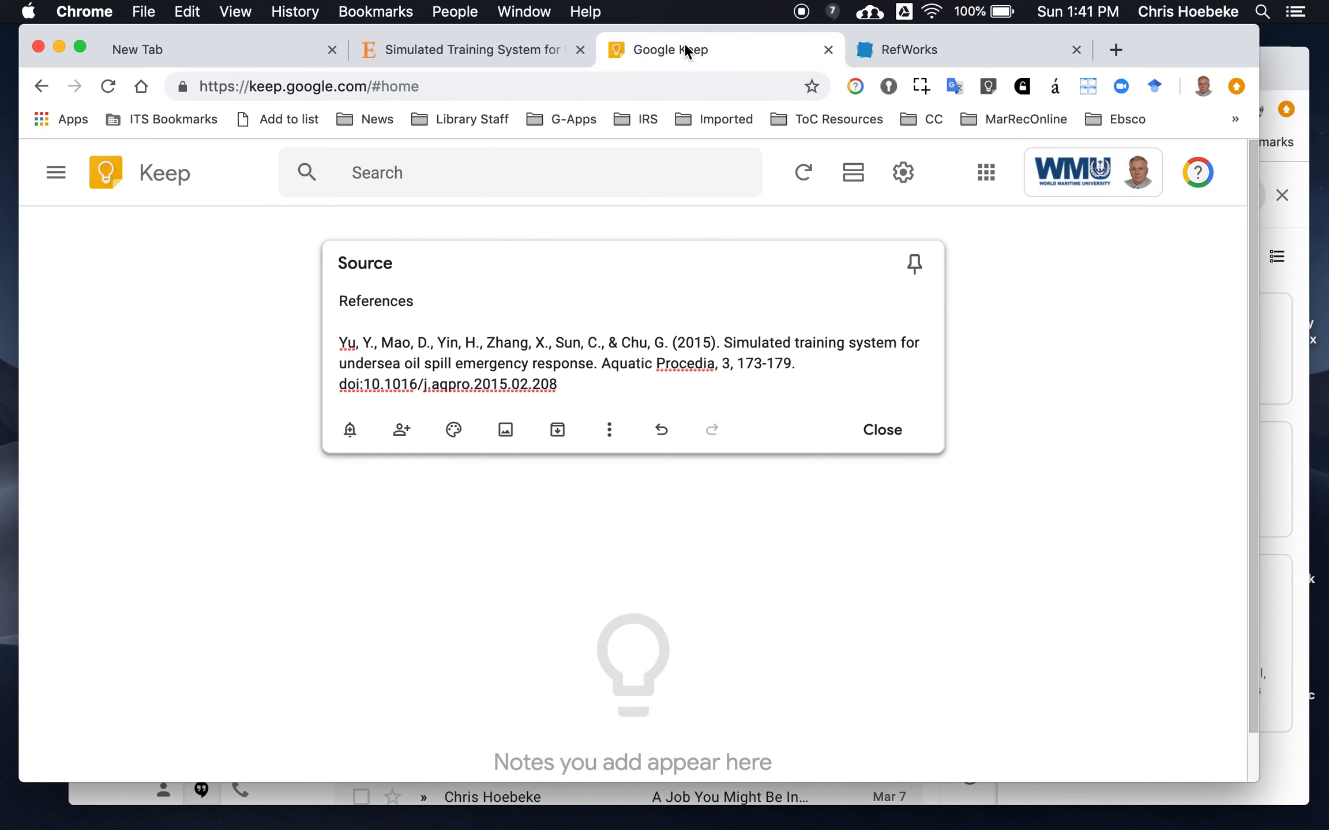
click(609, 431)
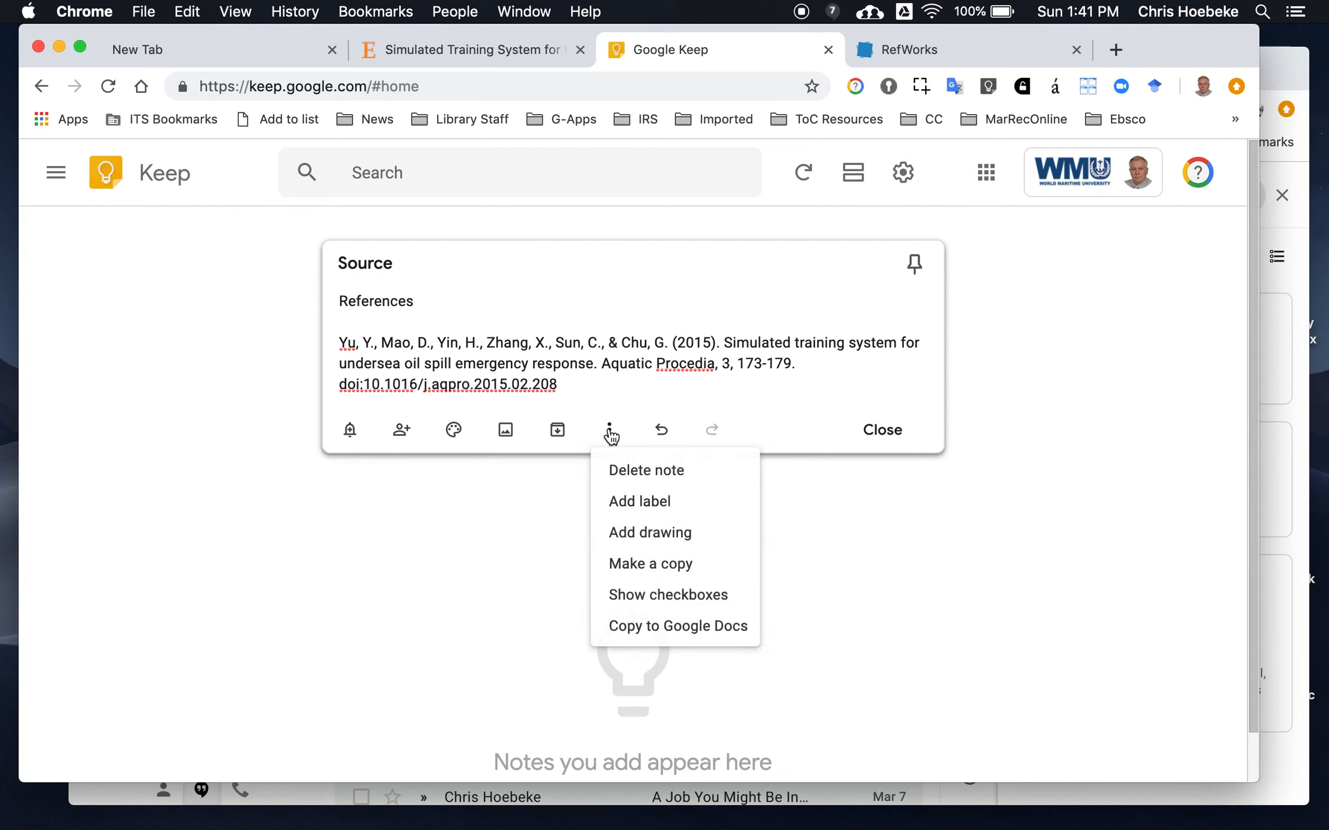
click(630, 501)
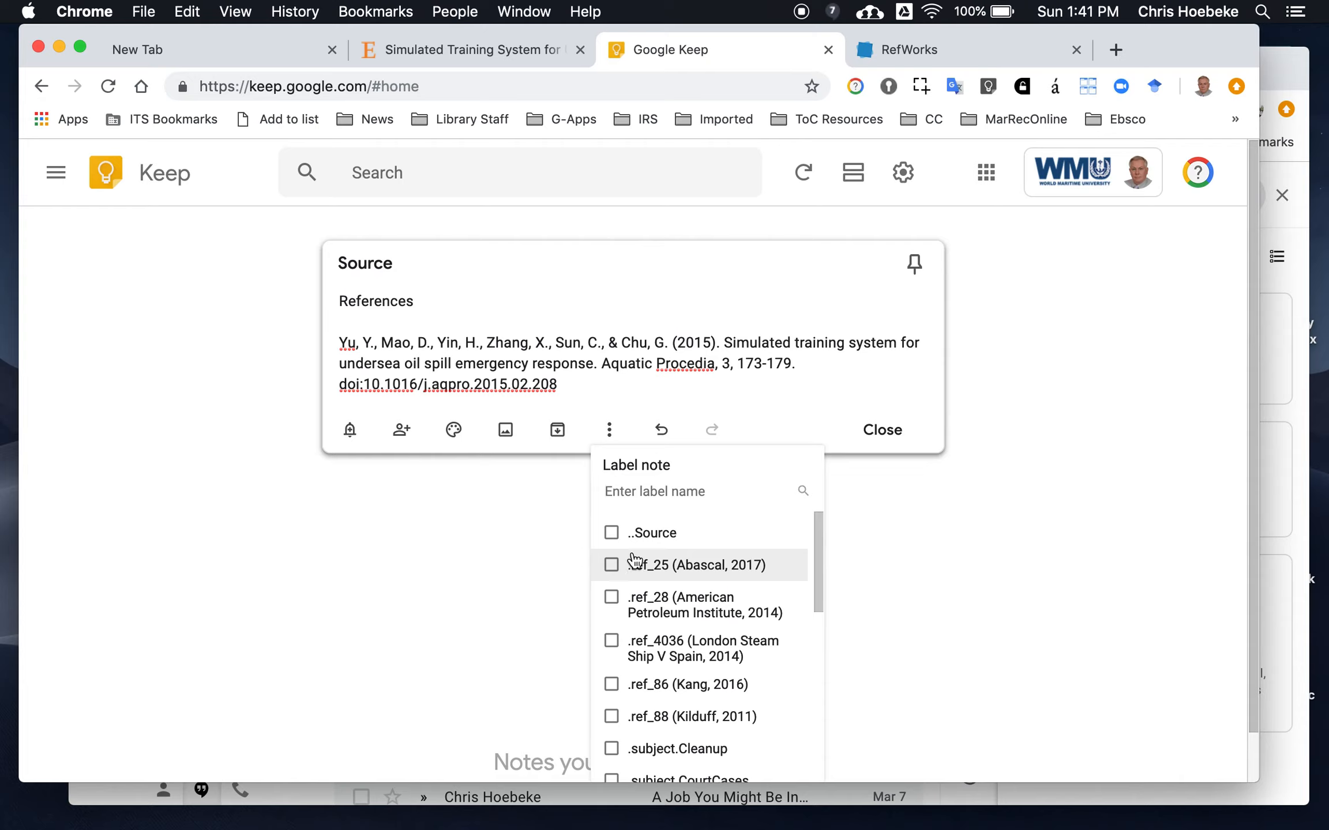
text(.)
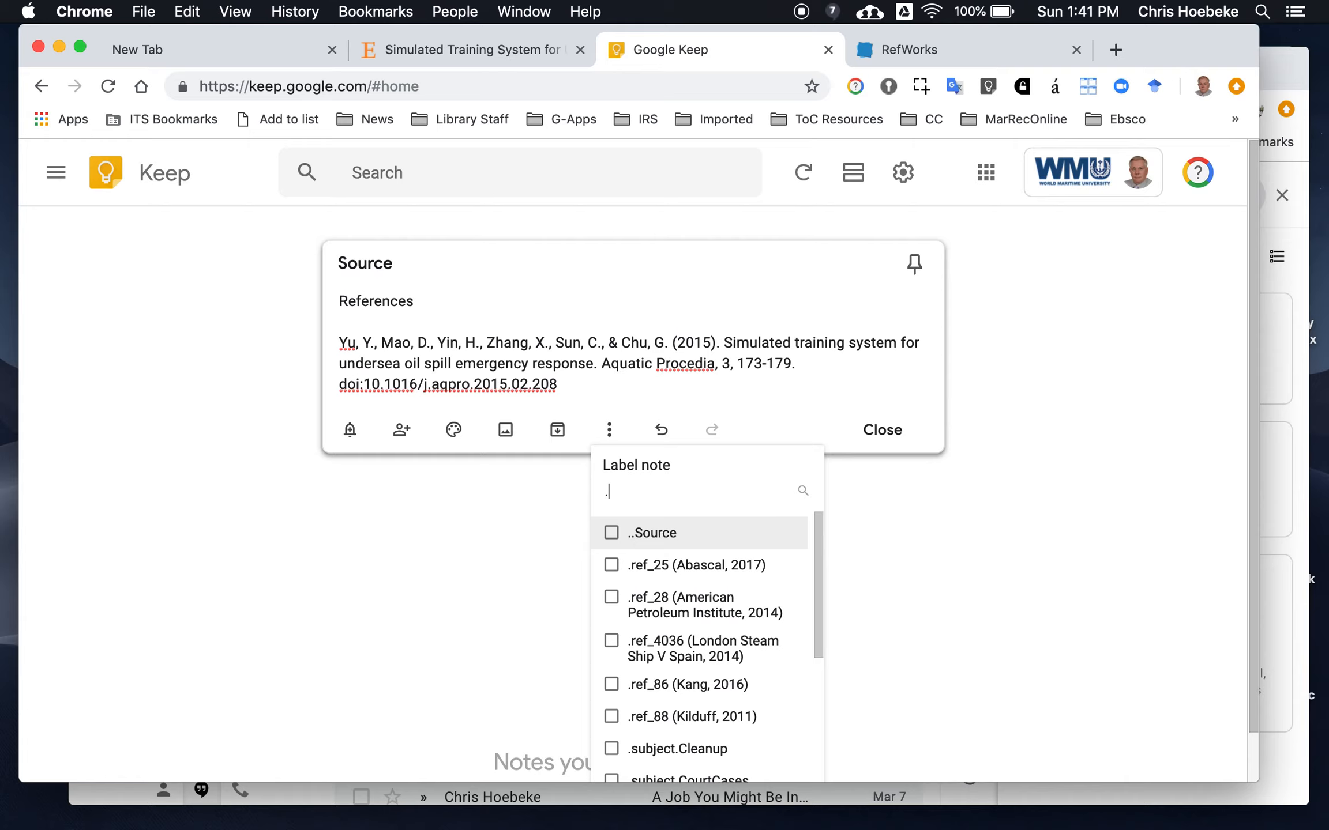
text(ref)
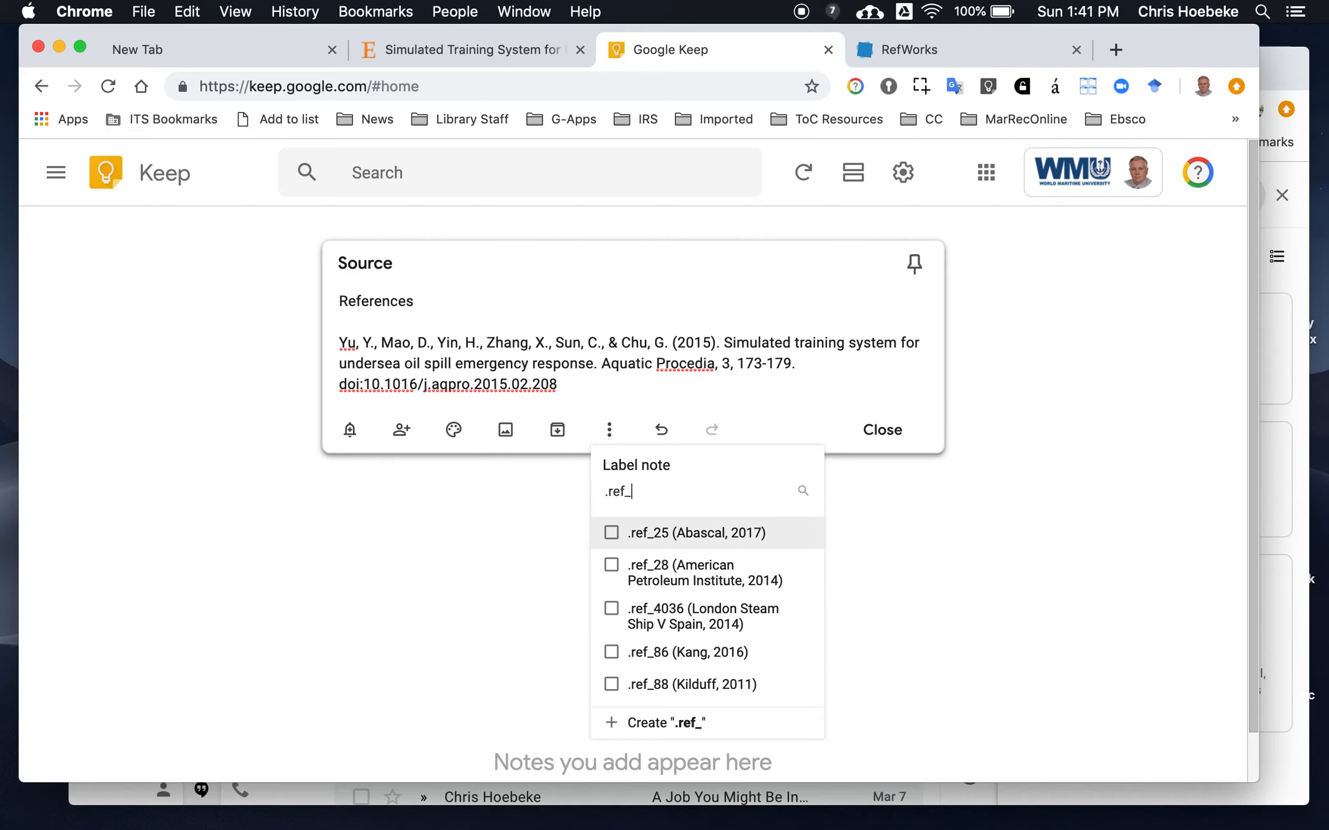
text(_131 ()
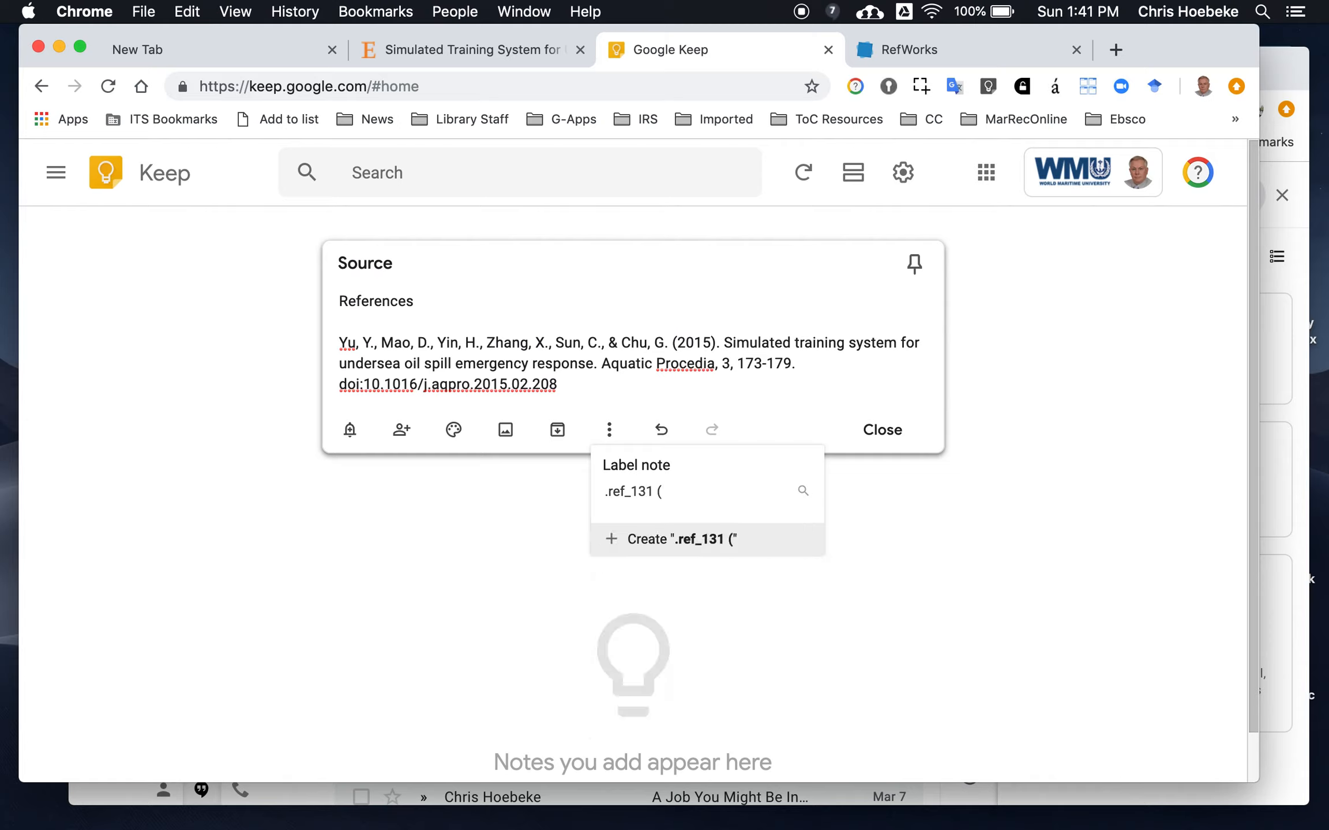
text(Yu)
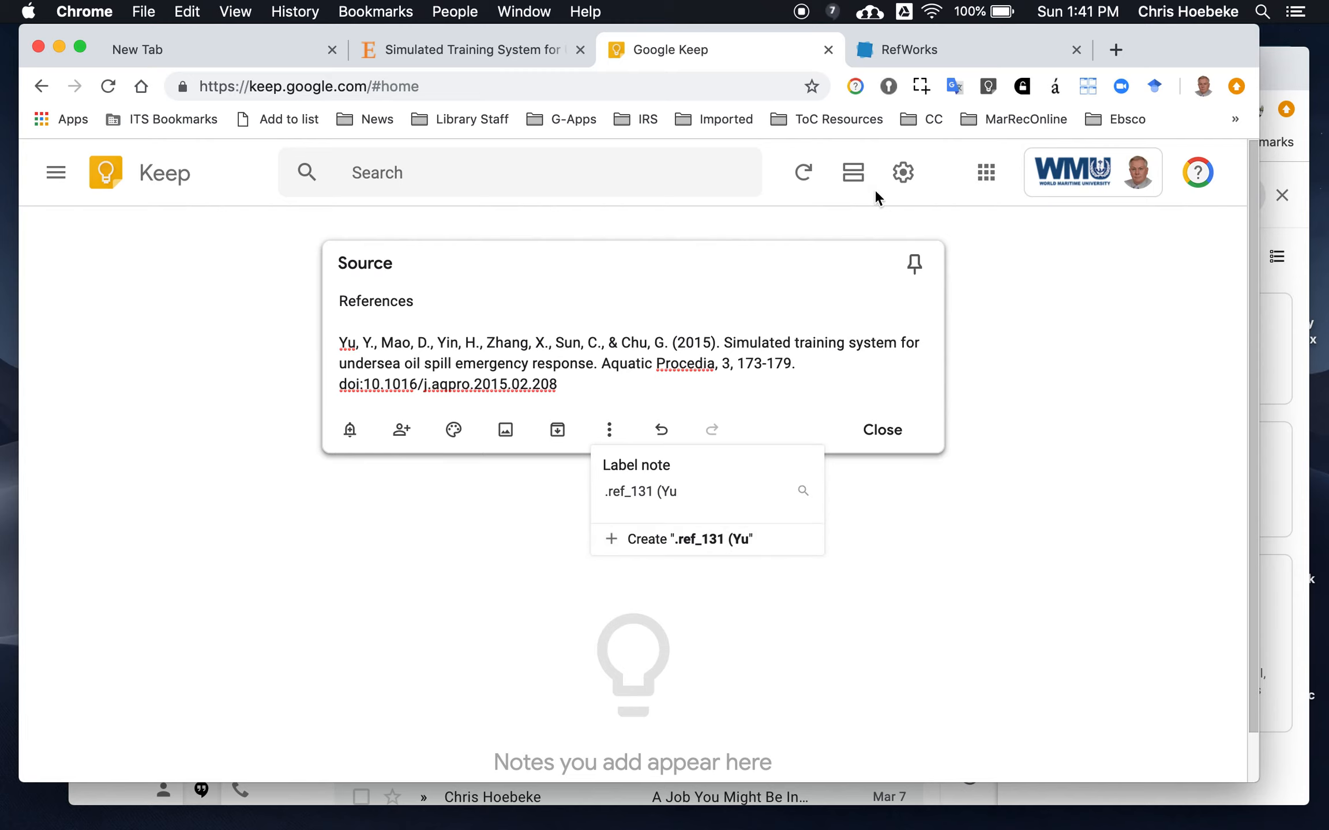
click(929, 50)
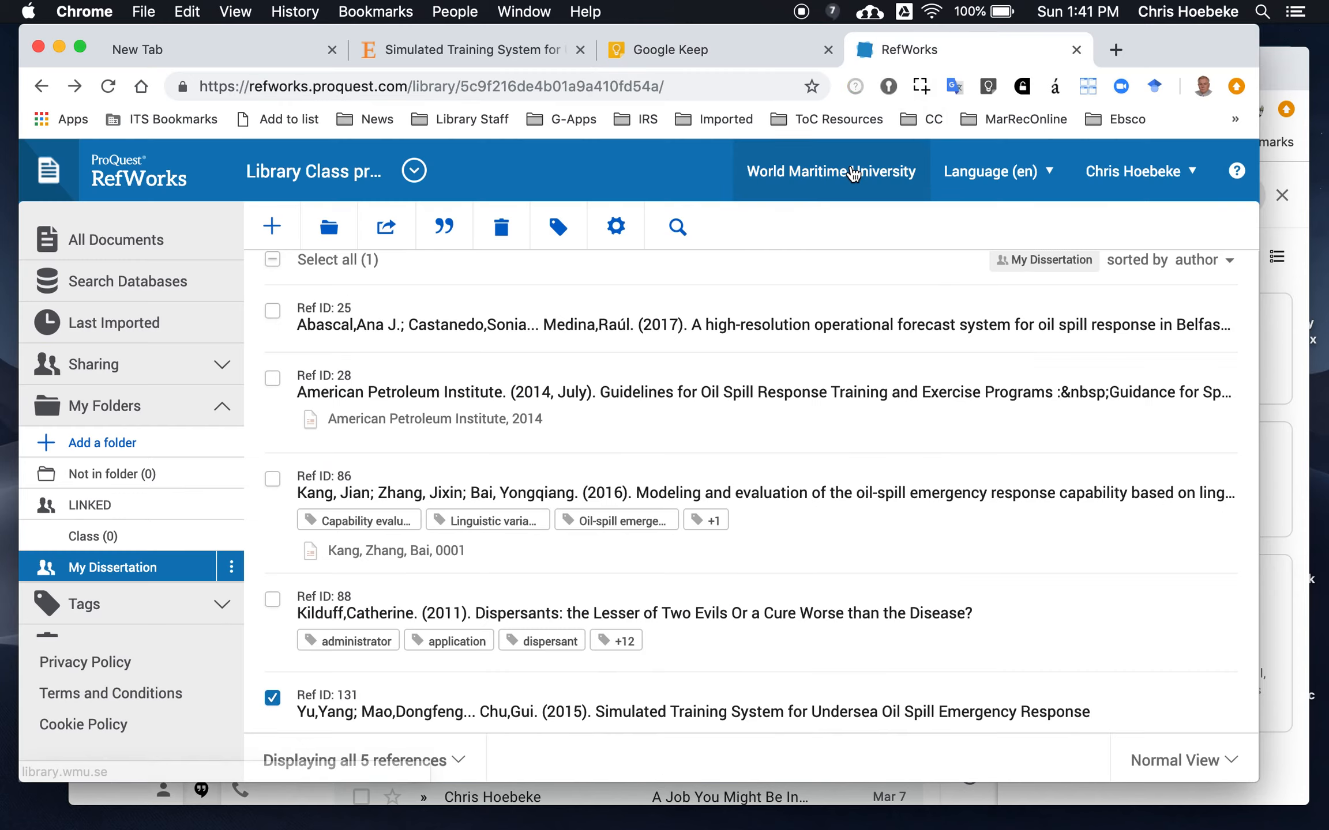
click(634, 47)
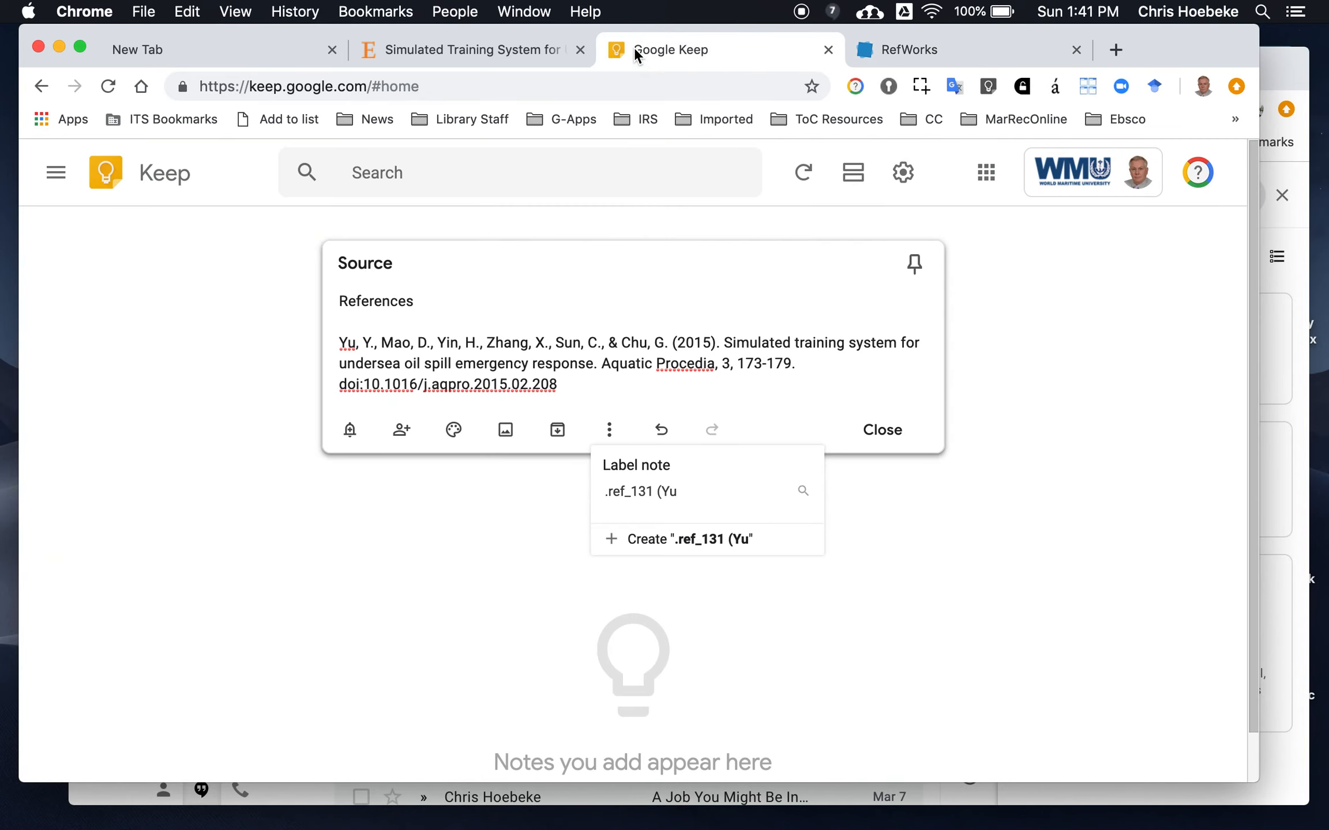
text(, 2)
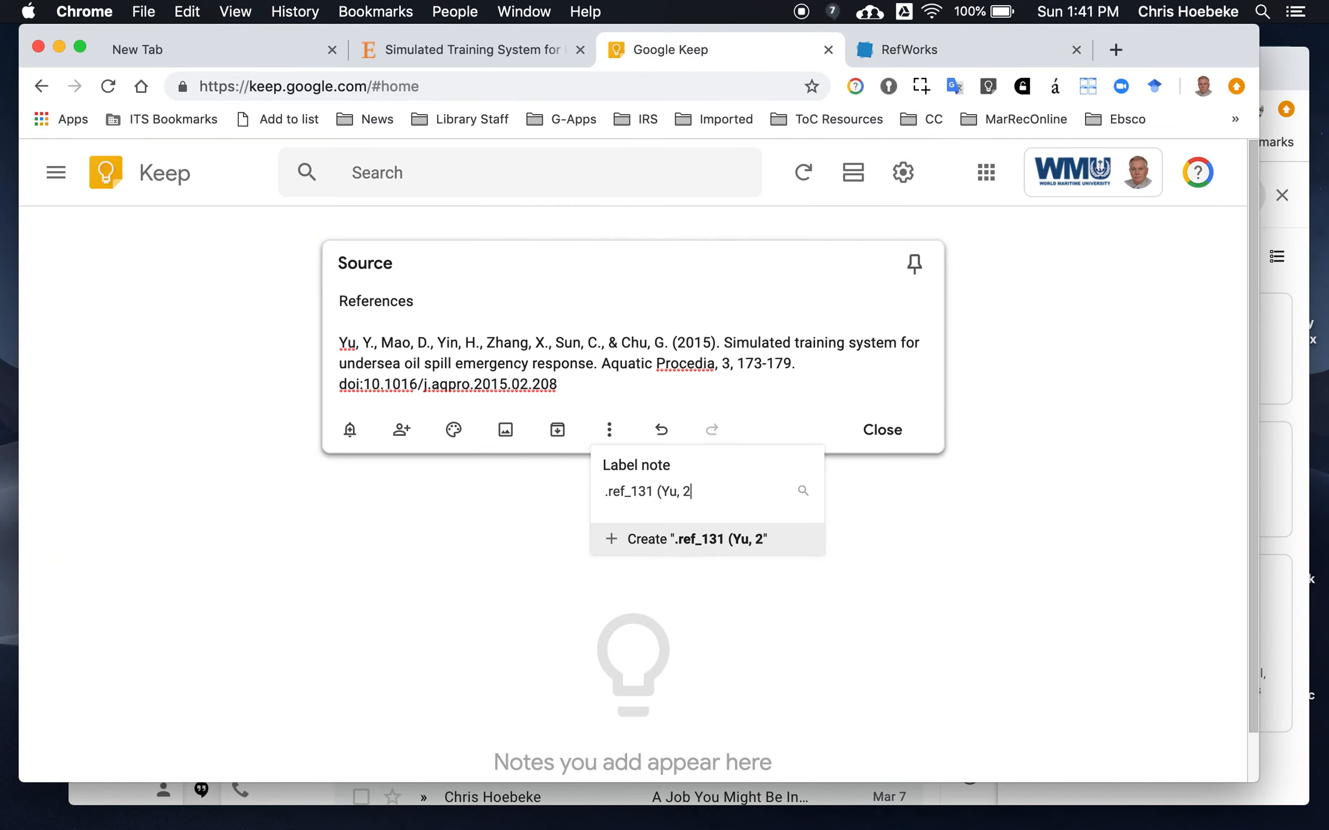
text(015))
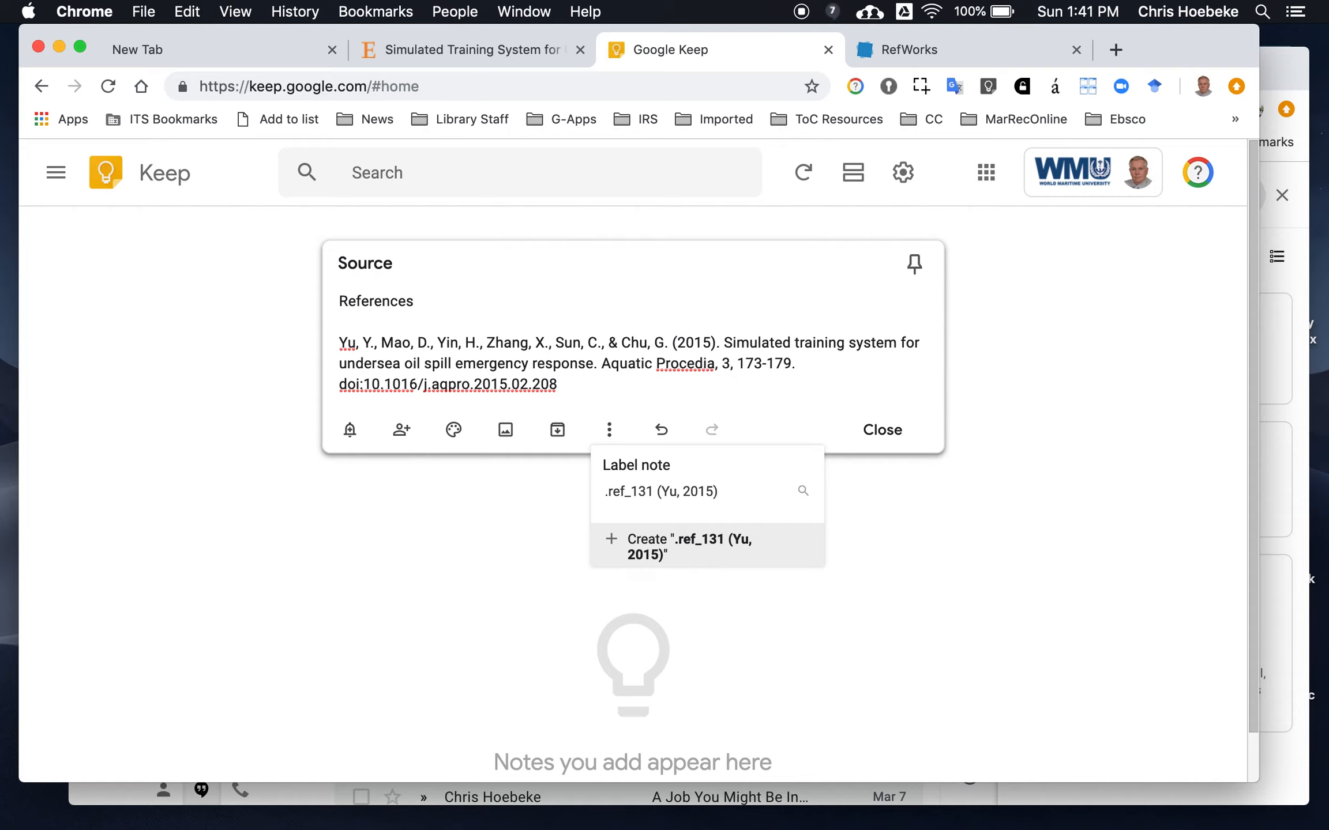
key(Return)
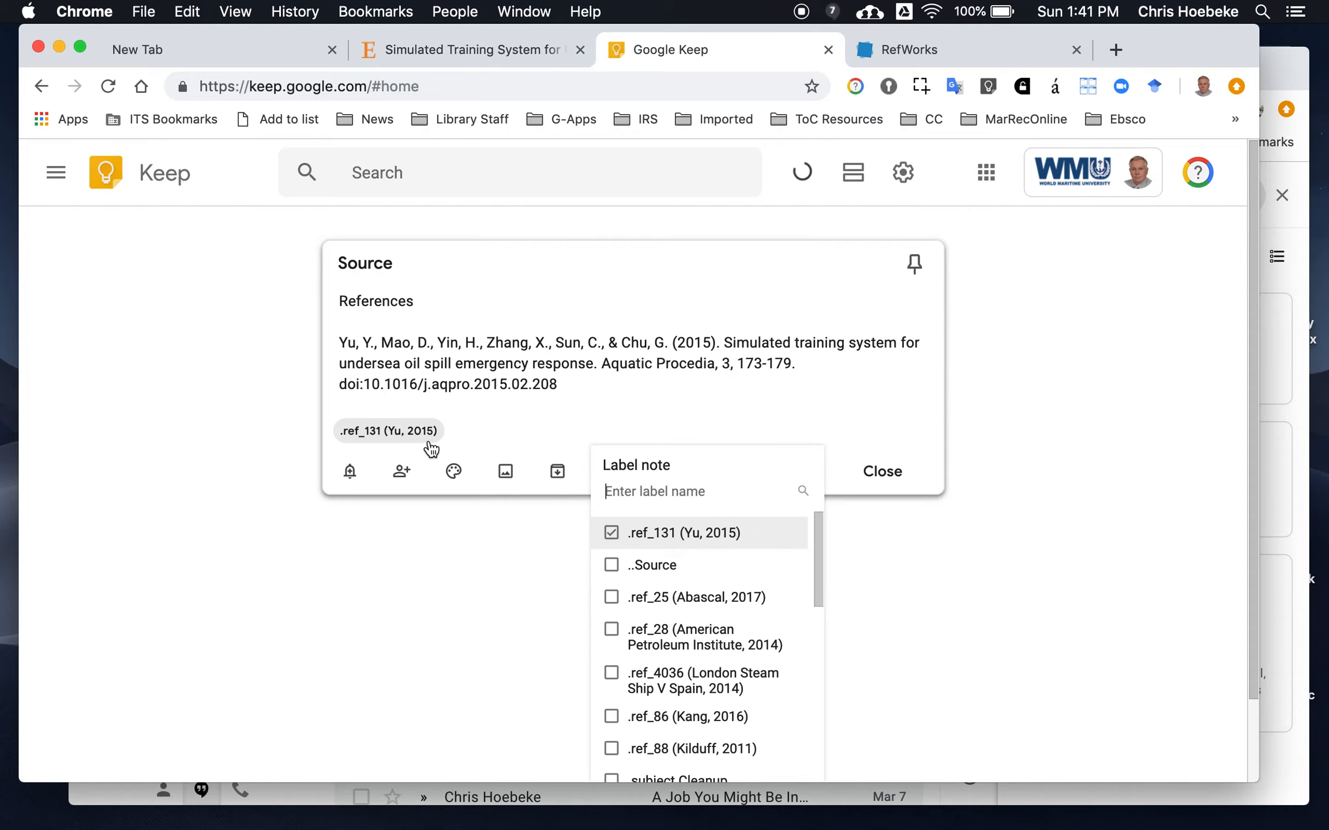
Recheck reference 131 in RefWorks, return to Google Keep and close the Source note's label list
click(915, 51)
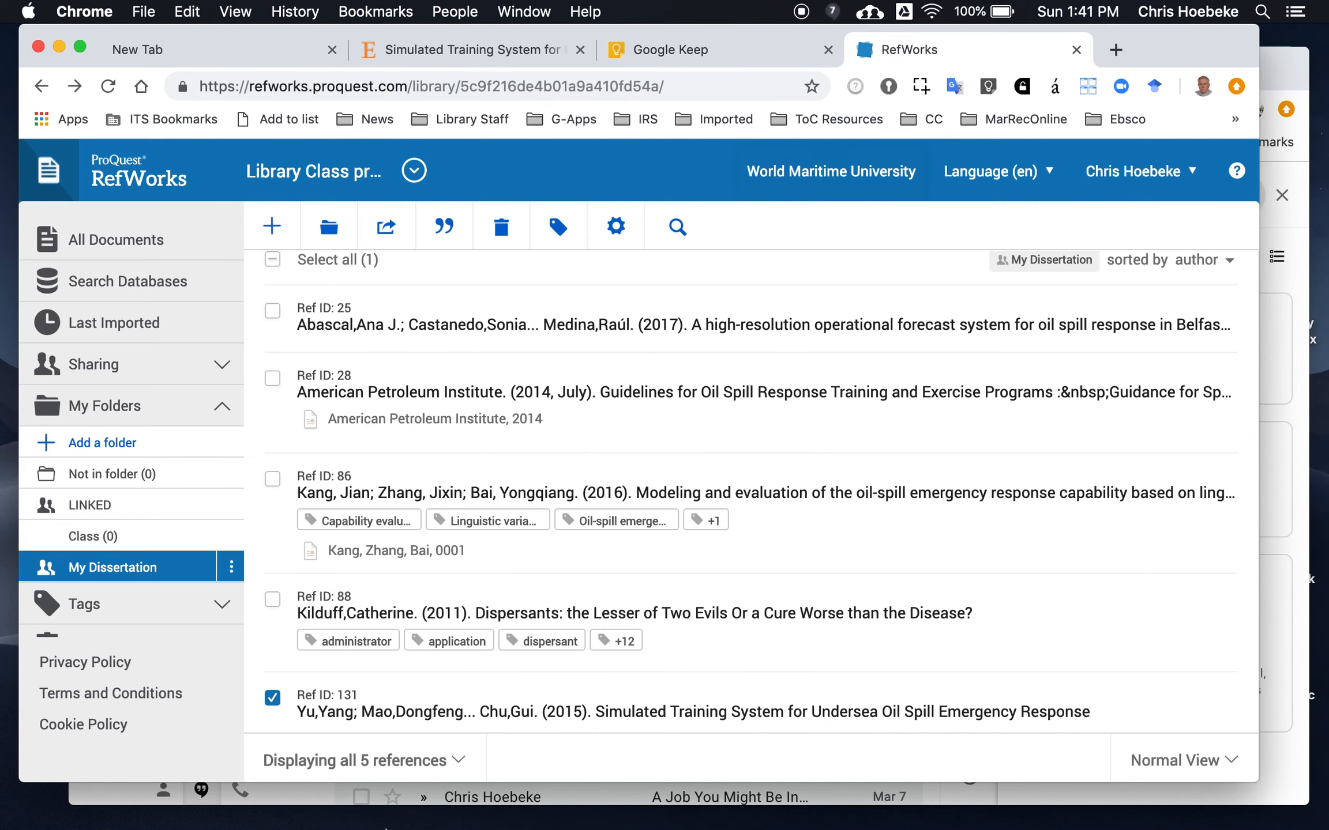
click(714, 42)
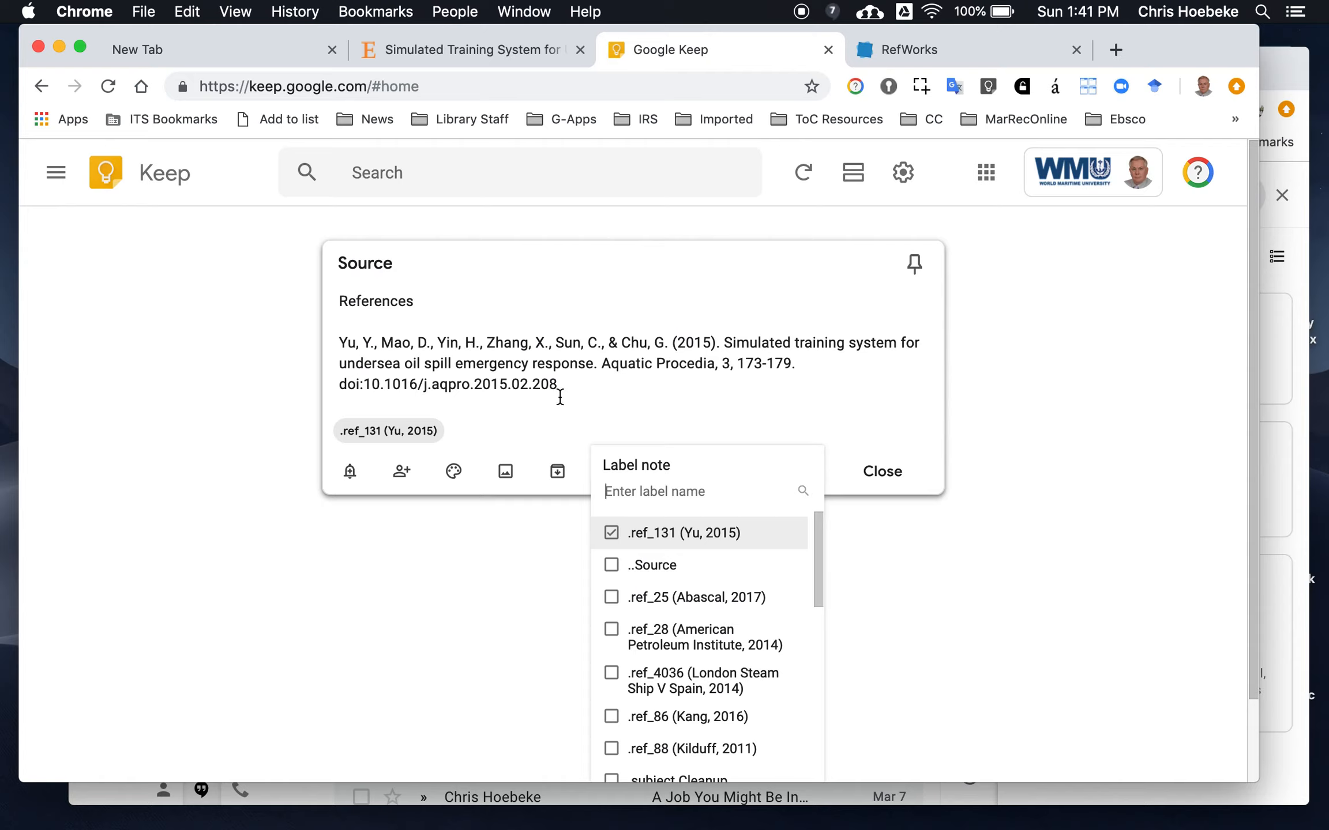
click(503, 438)
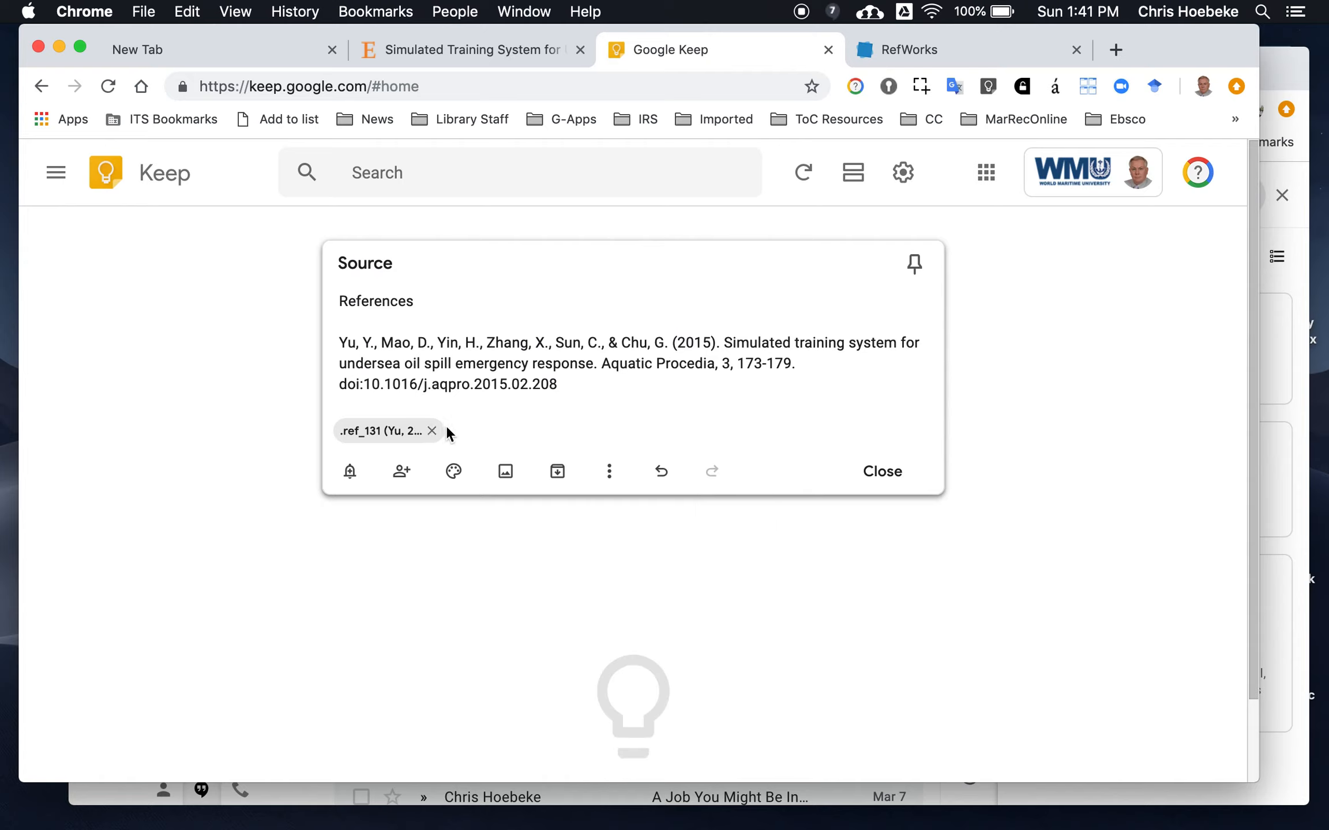
Add the existing ..Source label to the Source note and close the note
click(614, 470)
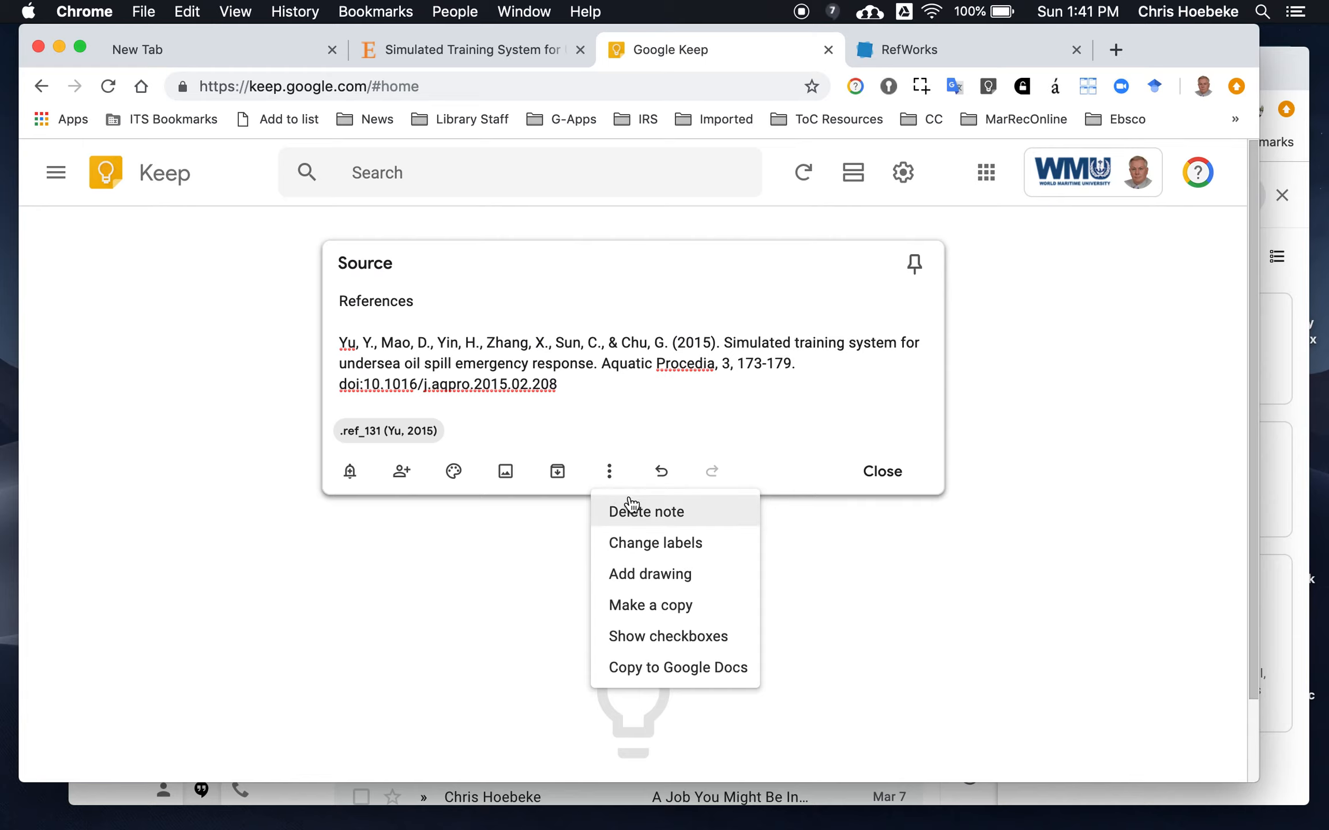
click(639, 550)
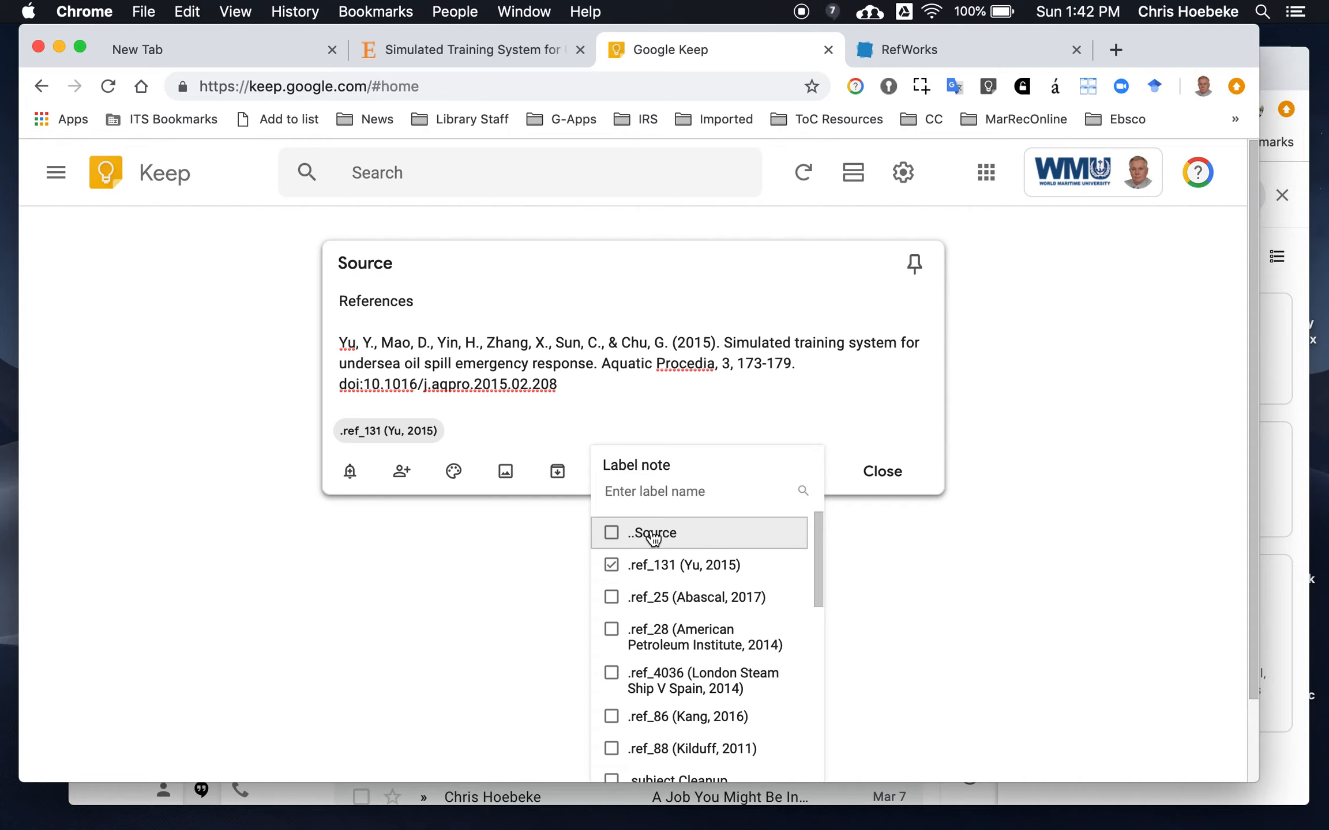
click(653, 539)
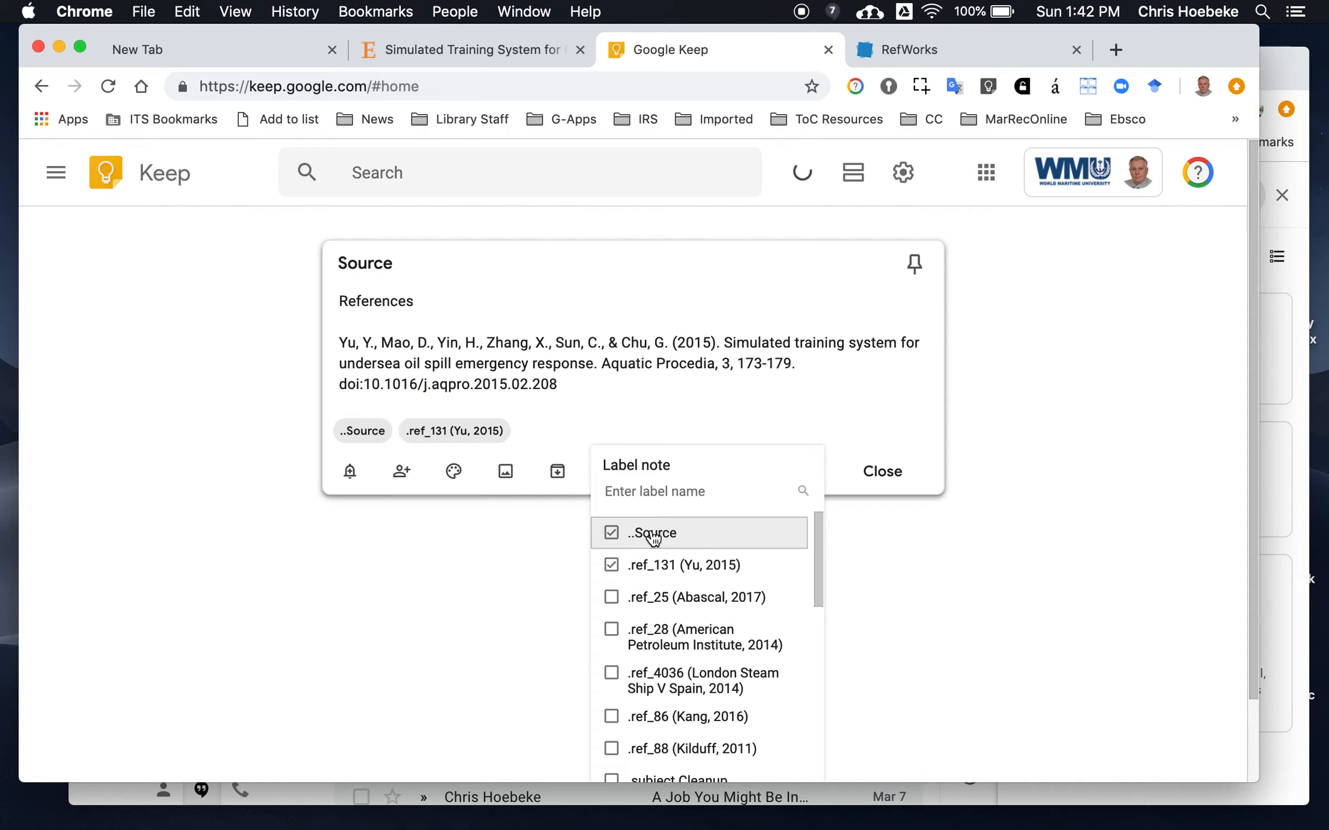
click(881, 471)
click(880, 471)
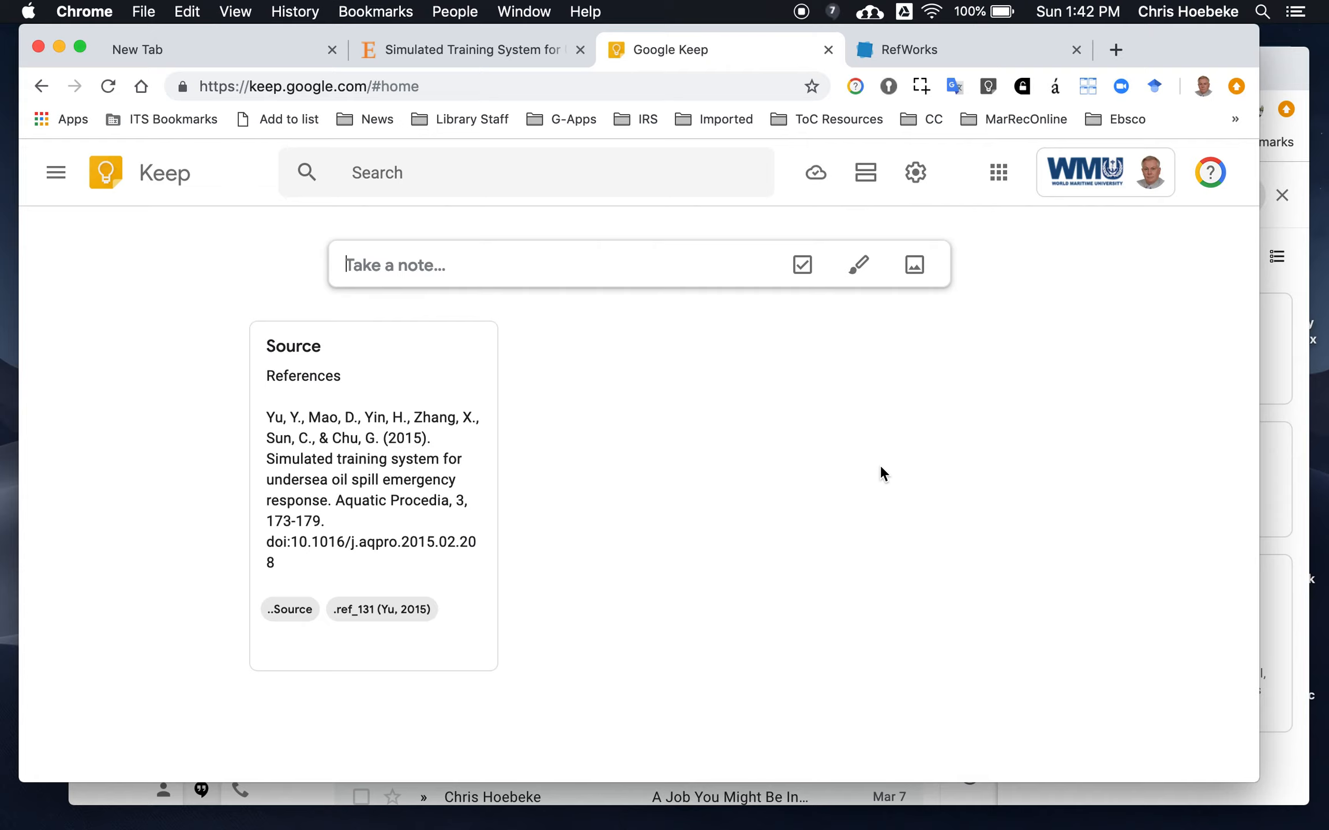
Filter the notes by the ..Source label and examine the new source note alongside the archived ones
click(295, 616)
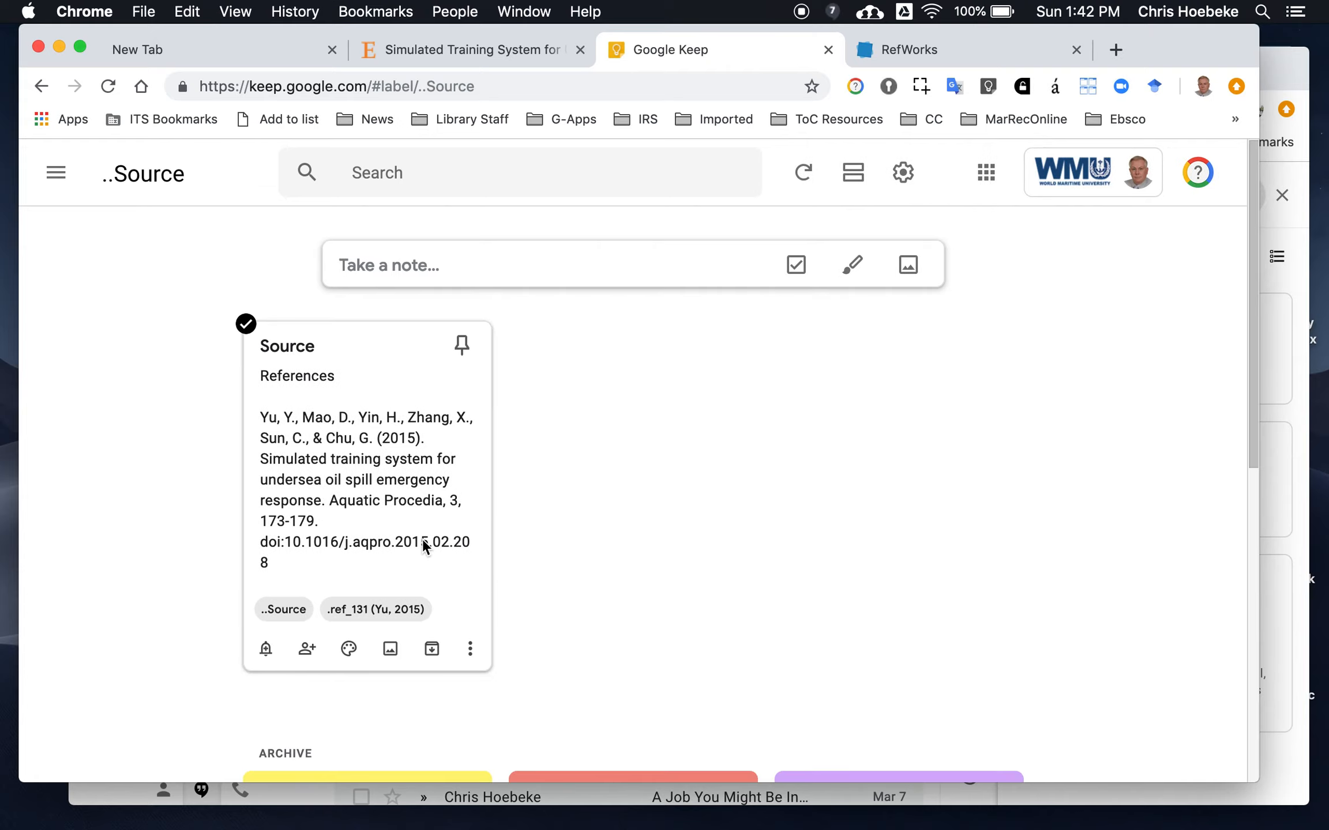
scroll(422, 539, down, 10)
scroll(422, 545, up, 10)
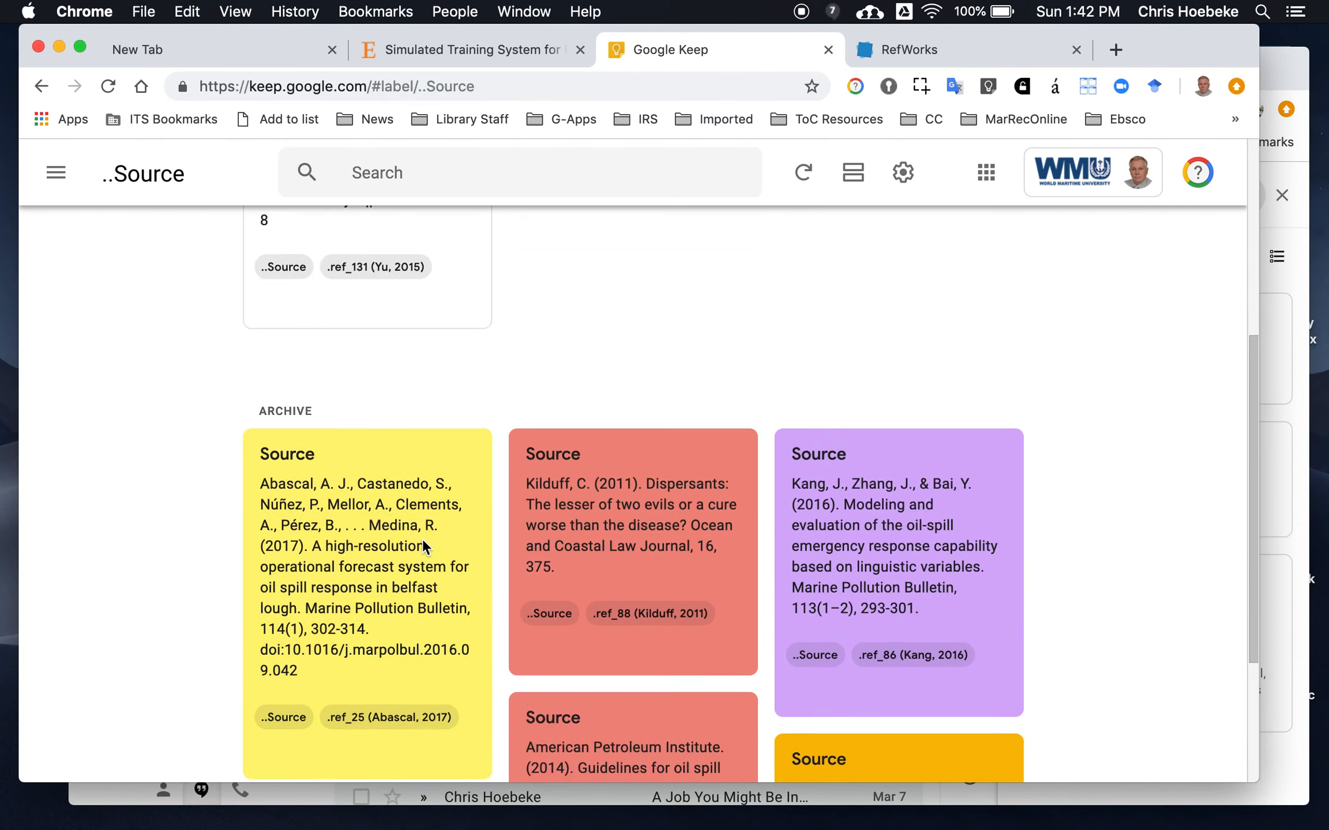
scroll(423, 545, down, 10)
scroll(424, 547, up, 10)
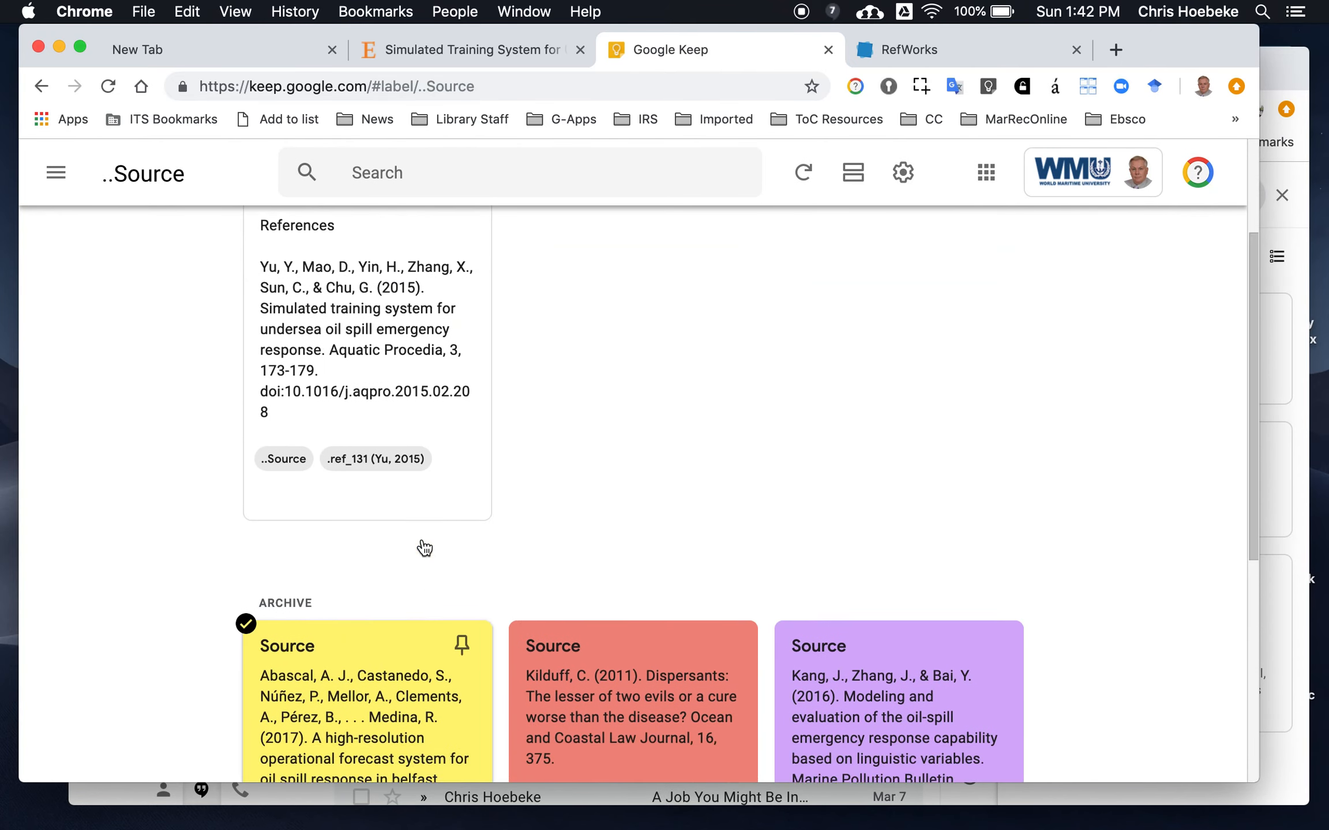
scroll(423, 547, down, 6)
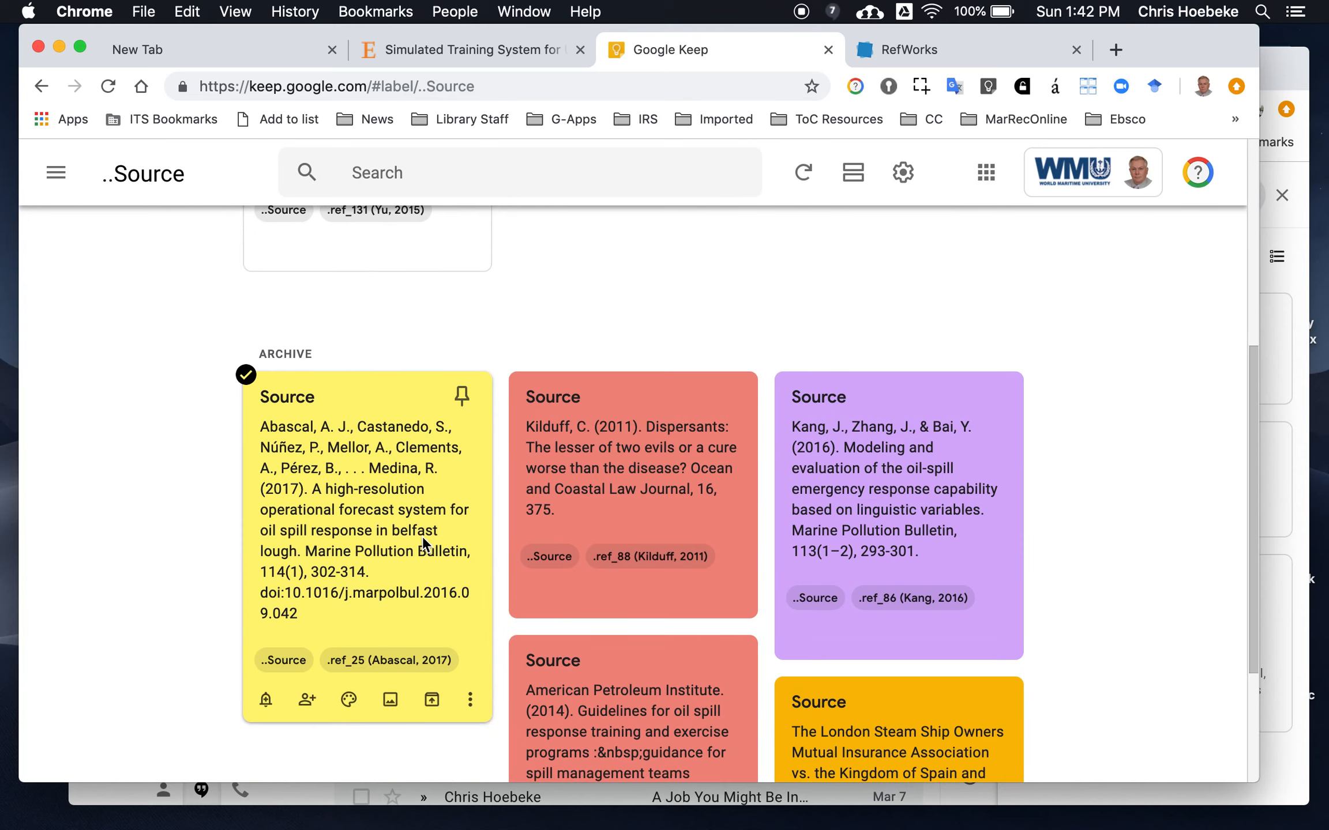
scroll(423, 544, up, 5)
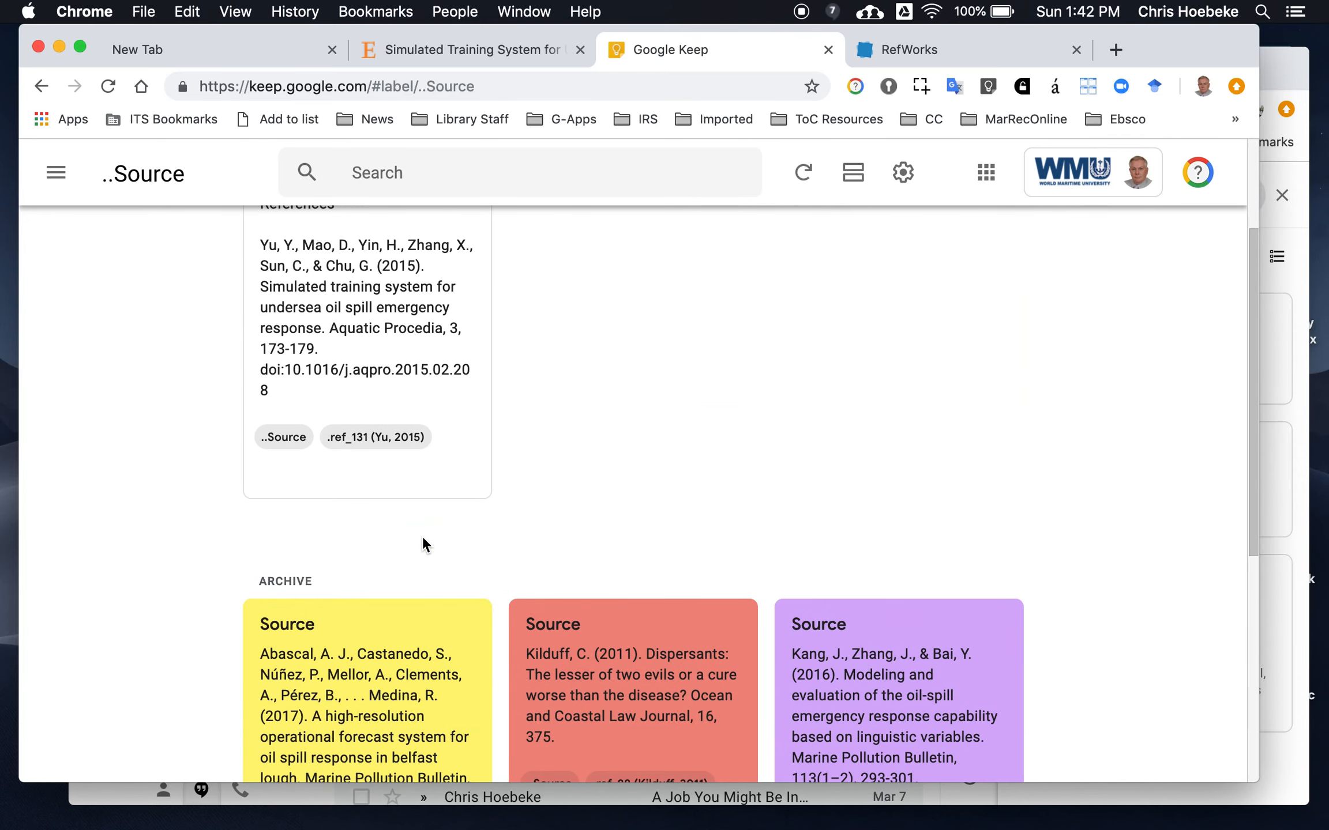
scroll(423, 542, down, 1)
scroll(423, 542, up, 3)
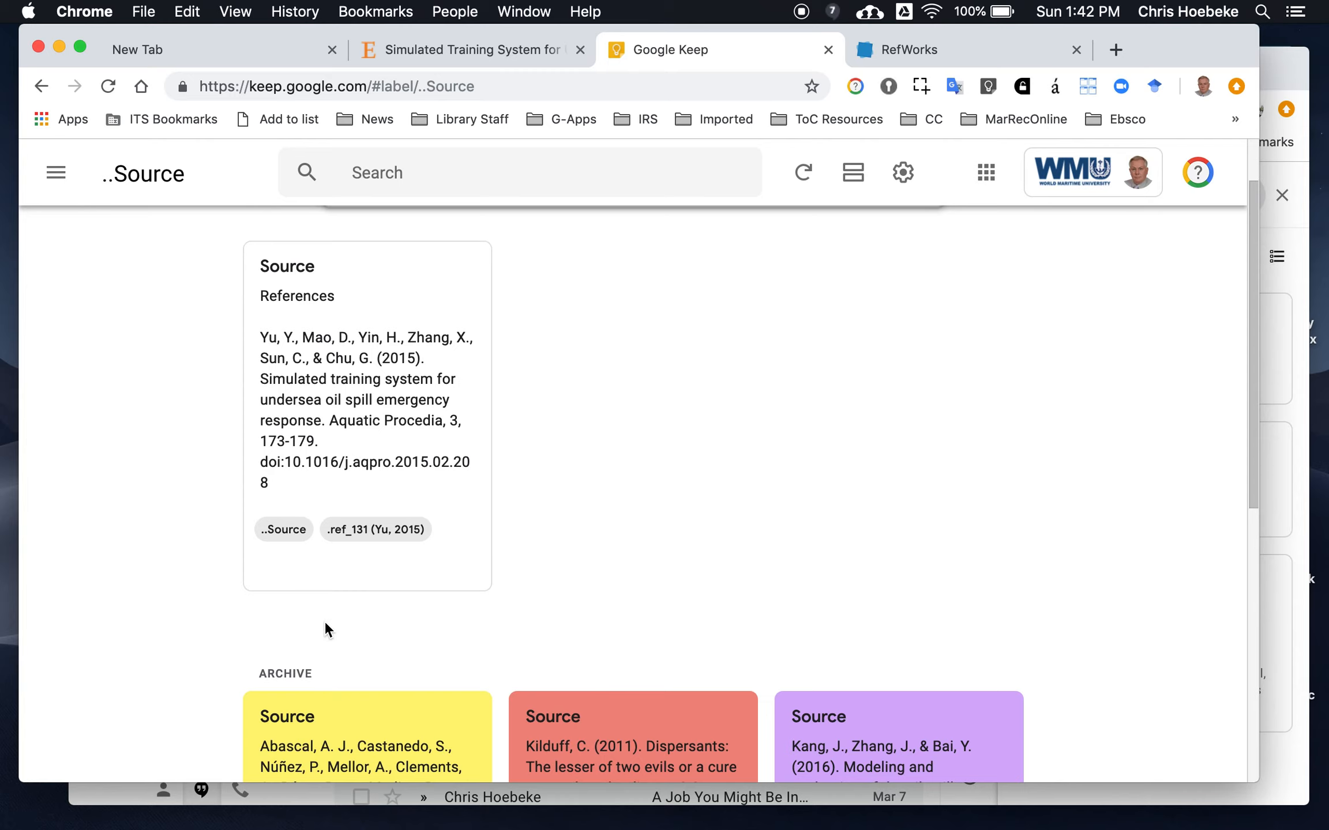
scroll(325, 623, down, 3)
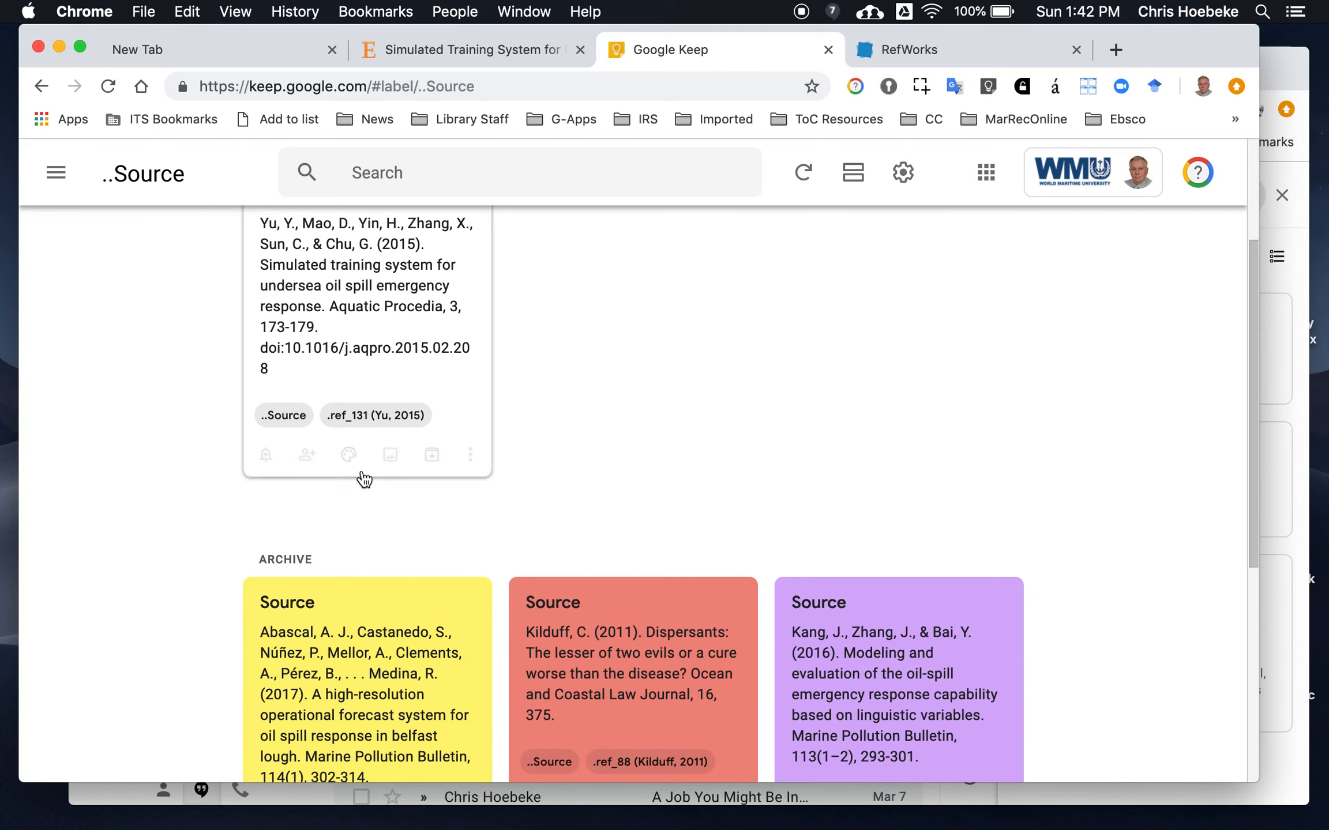
Remove the ..Source label from the undersea oil spill source note and return to the main notes view
click(471, 458)
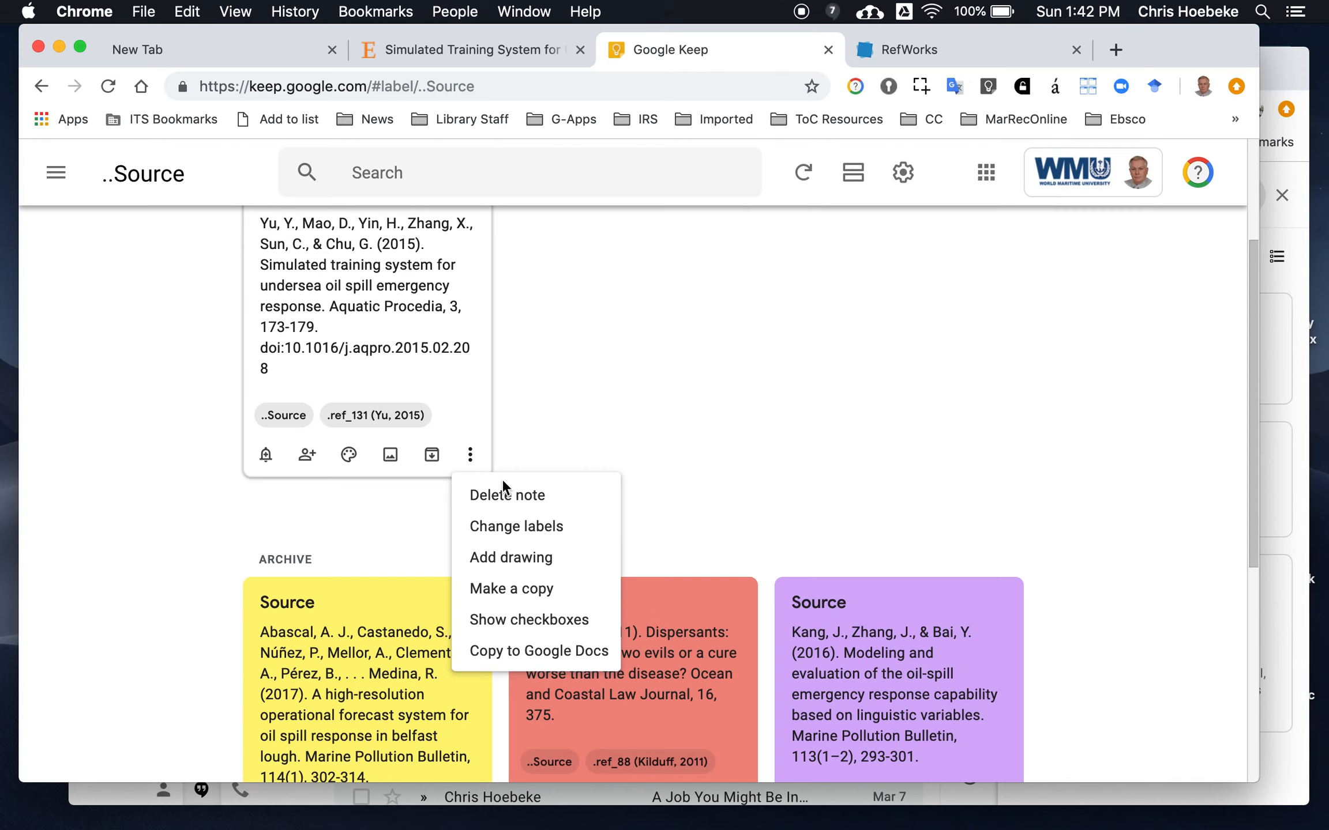
click(296, 415)
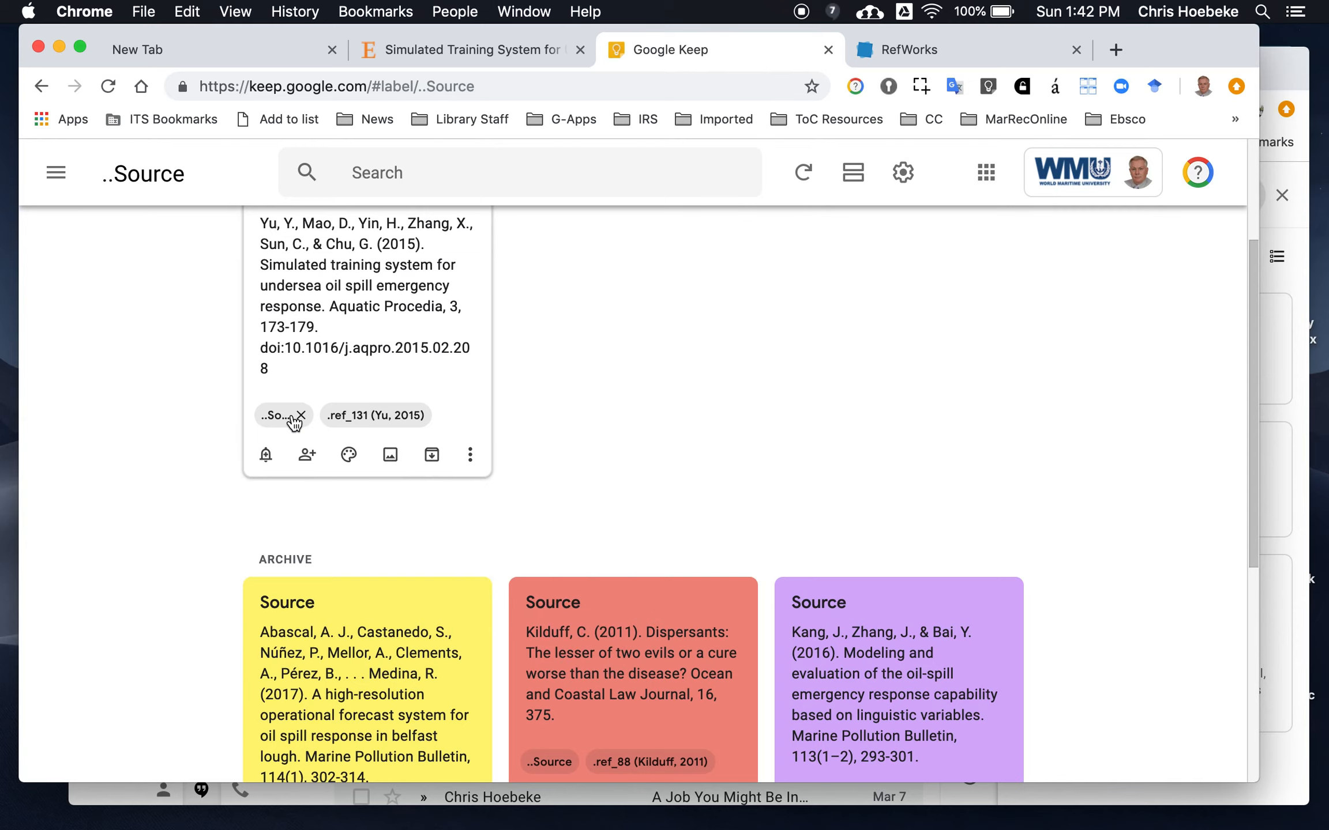
scroll(316, 412, up, 4)
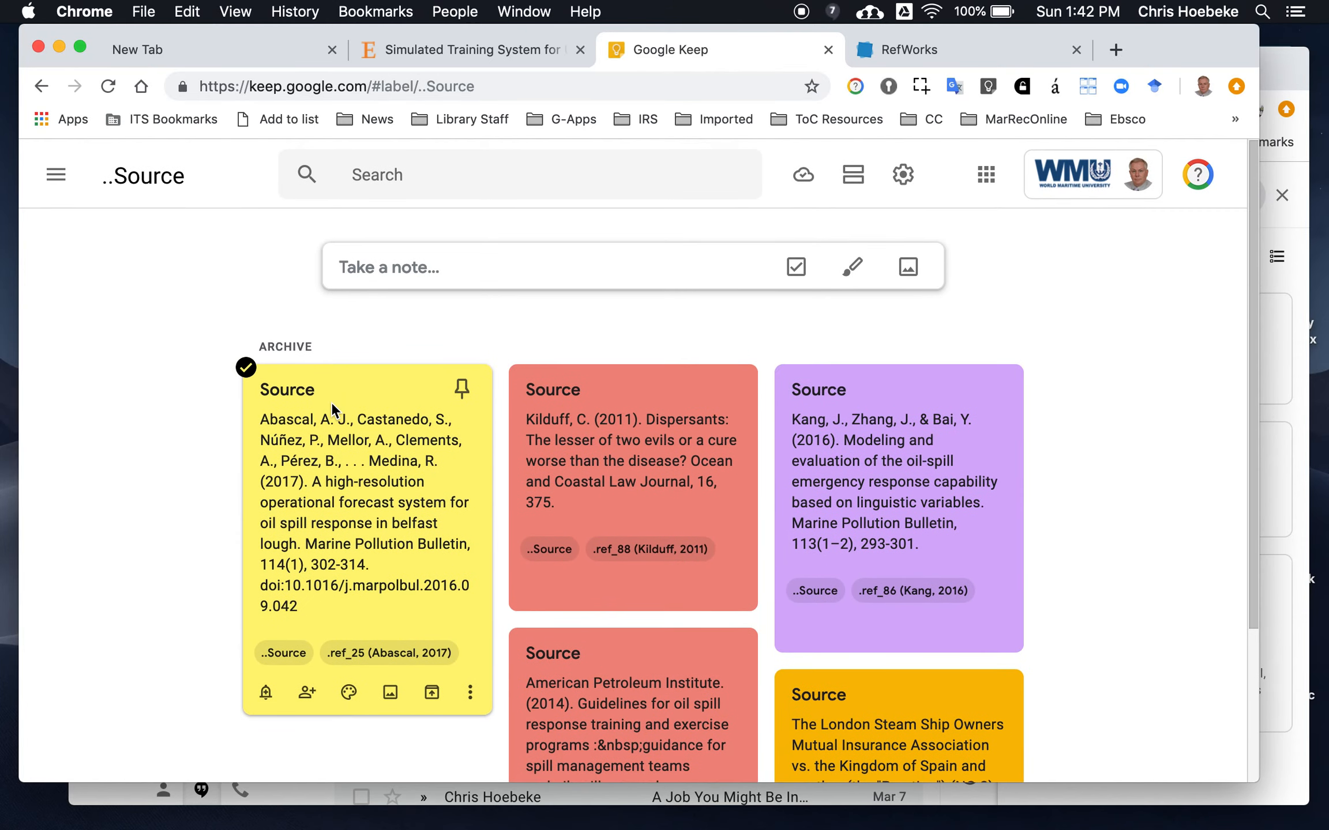
click(56, 174)
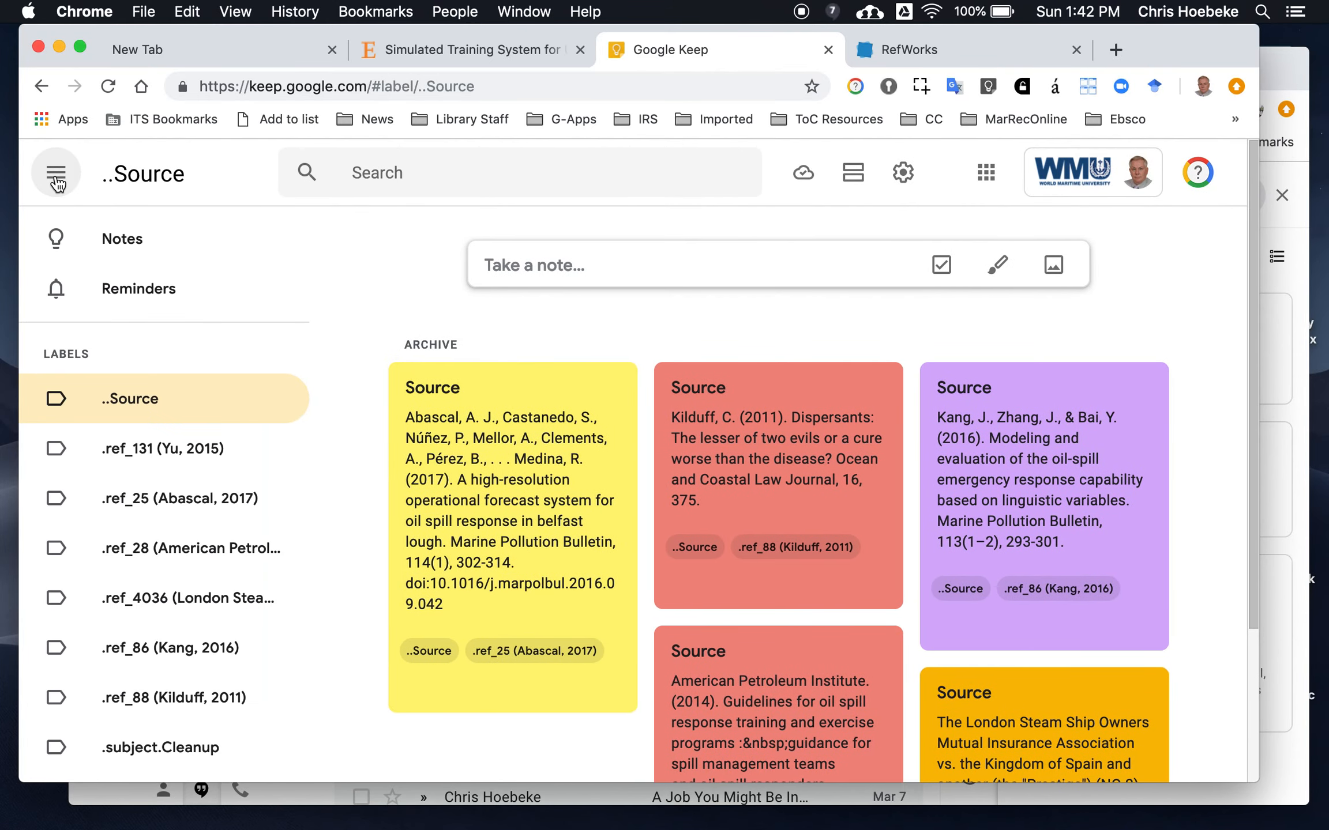
click(105, 246)
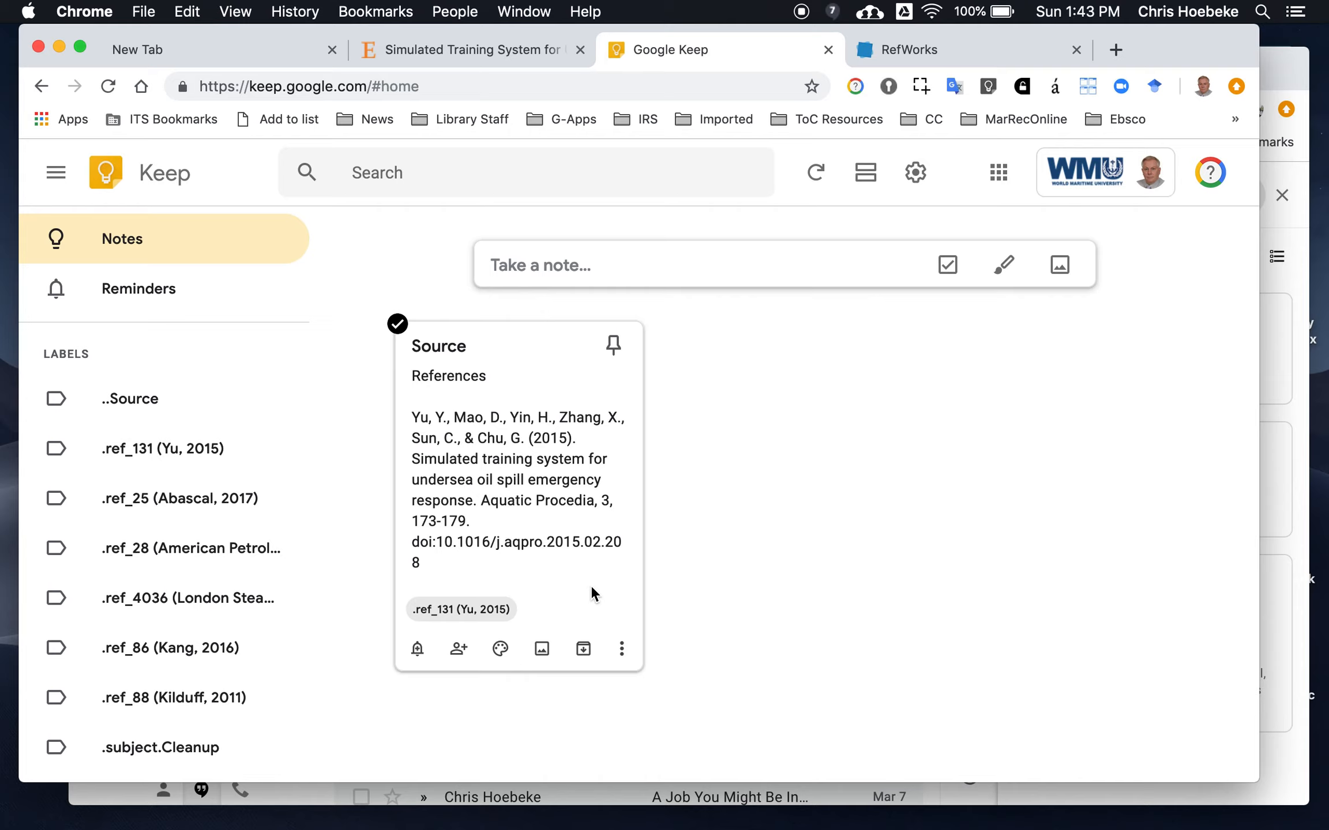
Start a blank note, switch to the Elsevier article and copy the sentence describing what Vega Prime provides, below the Vortex hierarchy figure
click(654, 263)
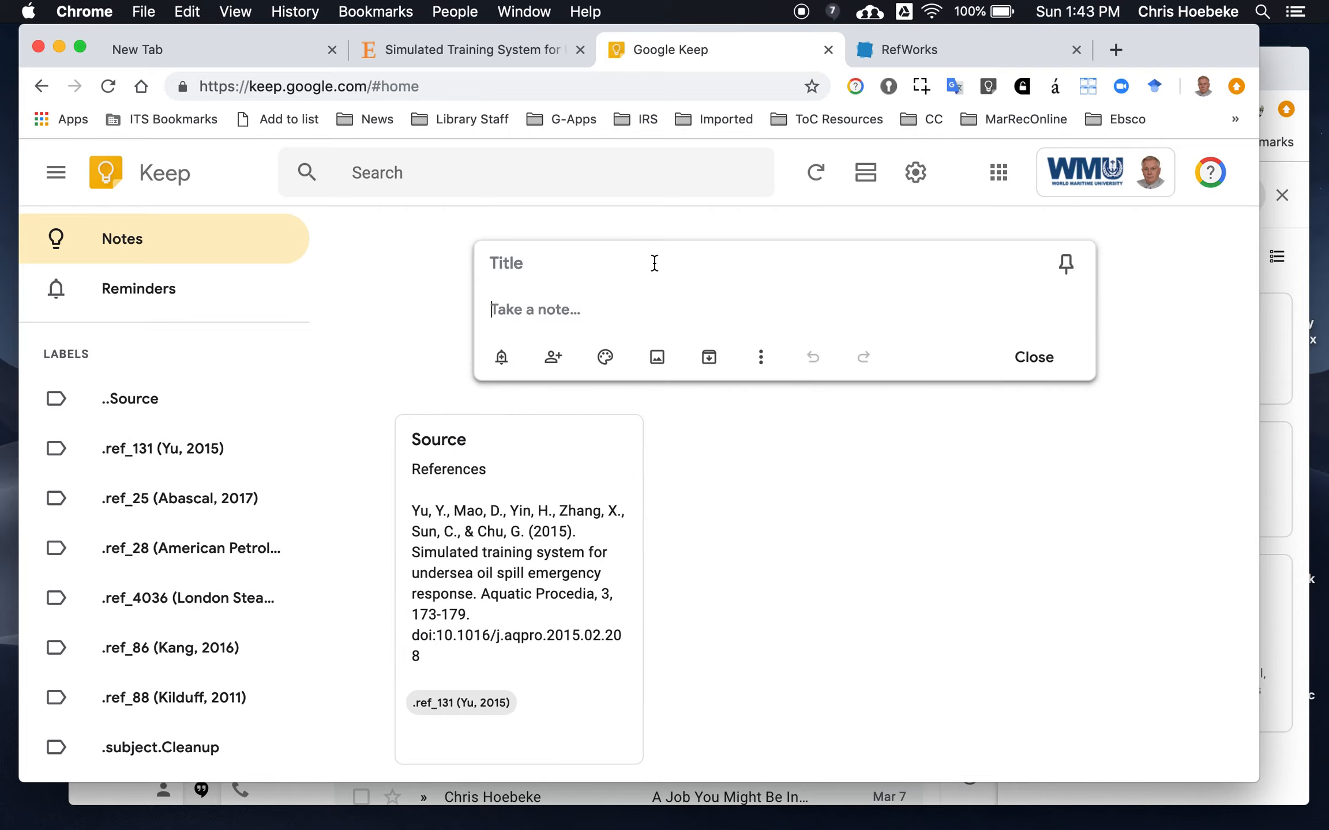
click(418, 43)
scroll(438, 398, down, 15)
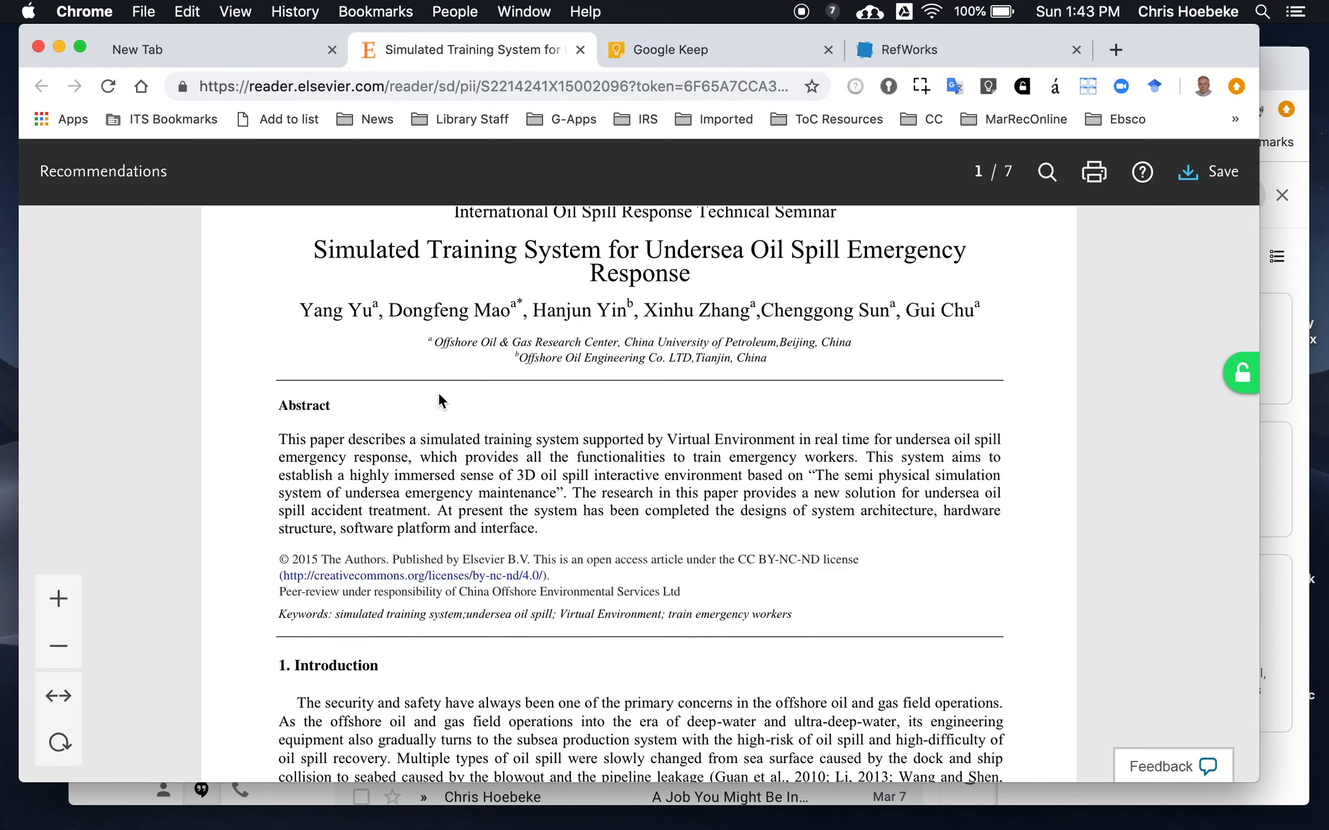
scroll(438, 393, down, 15)
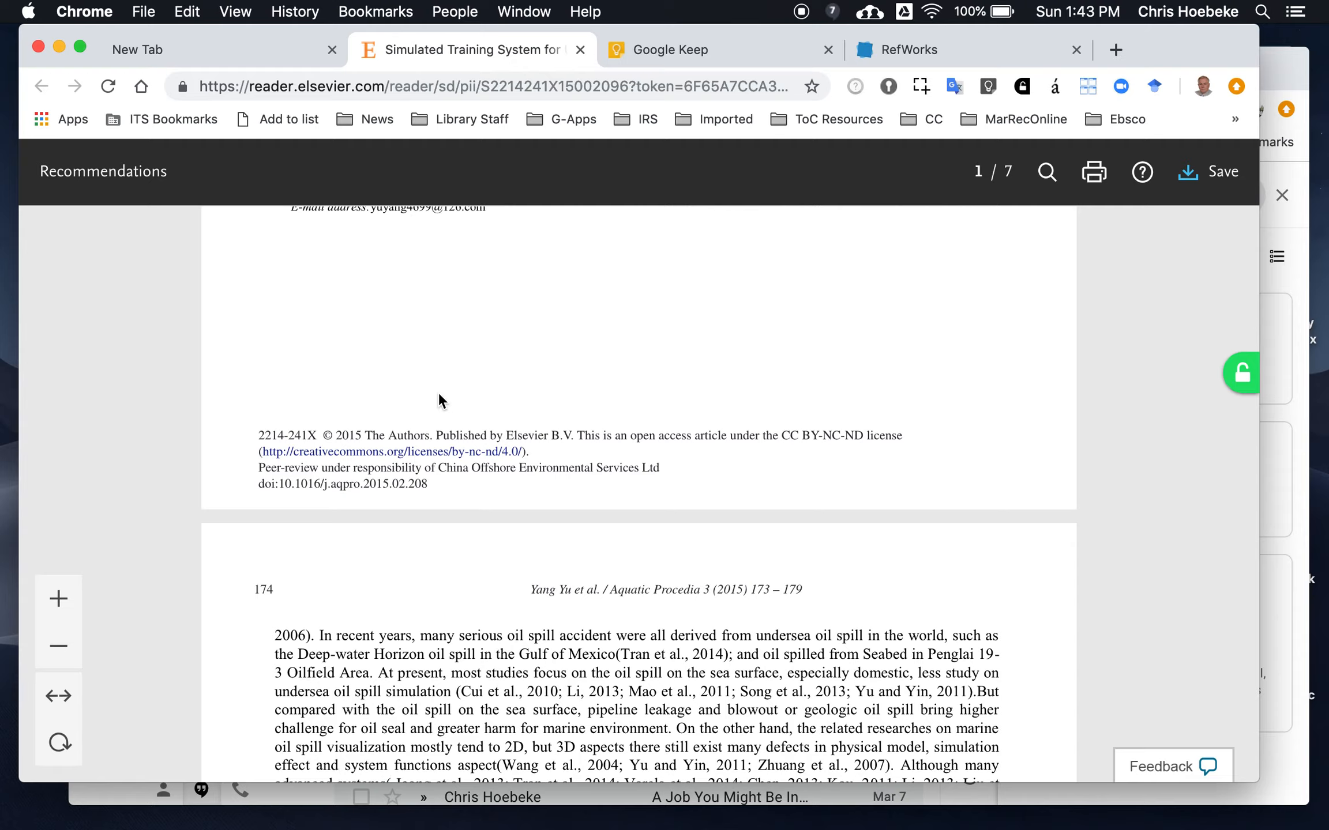
scroll(439, 392, down, 15)
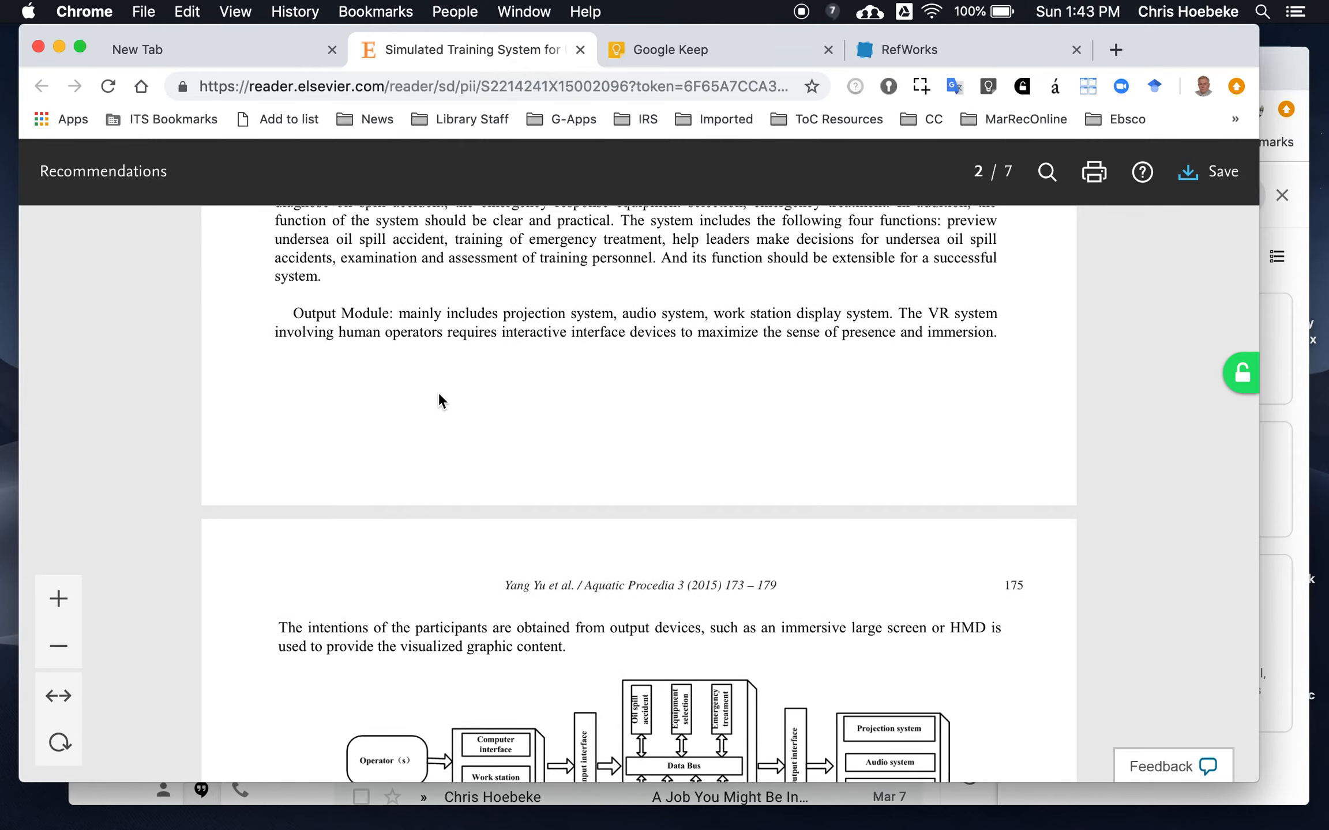
scroll(438, 392, down, 15)
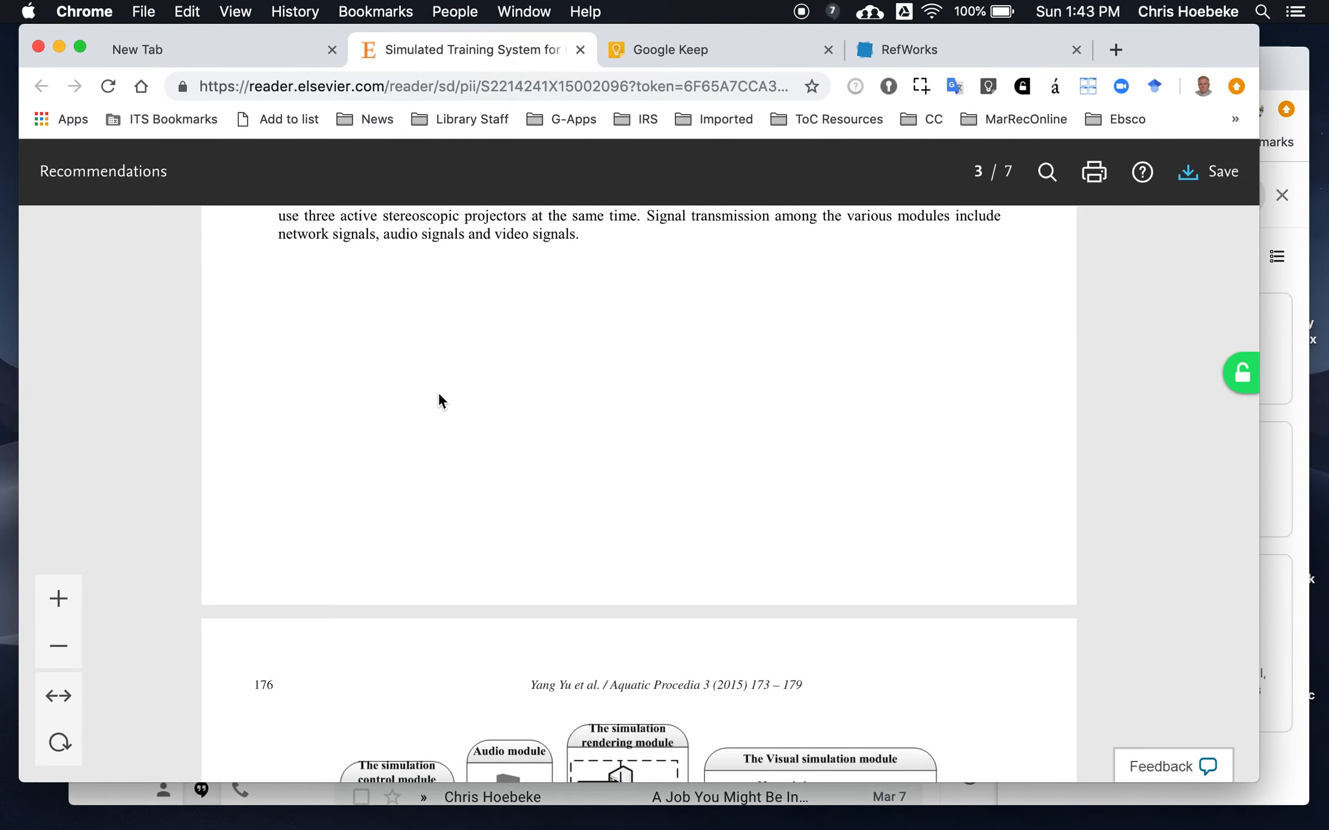
scroll(438, 392, down, 15)
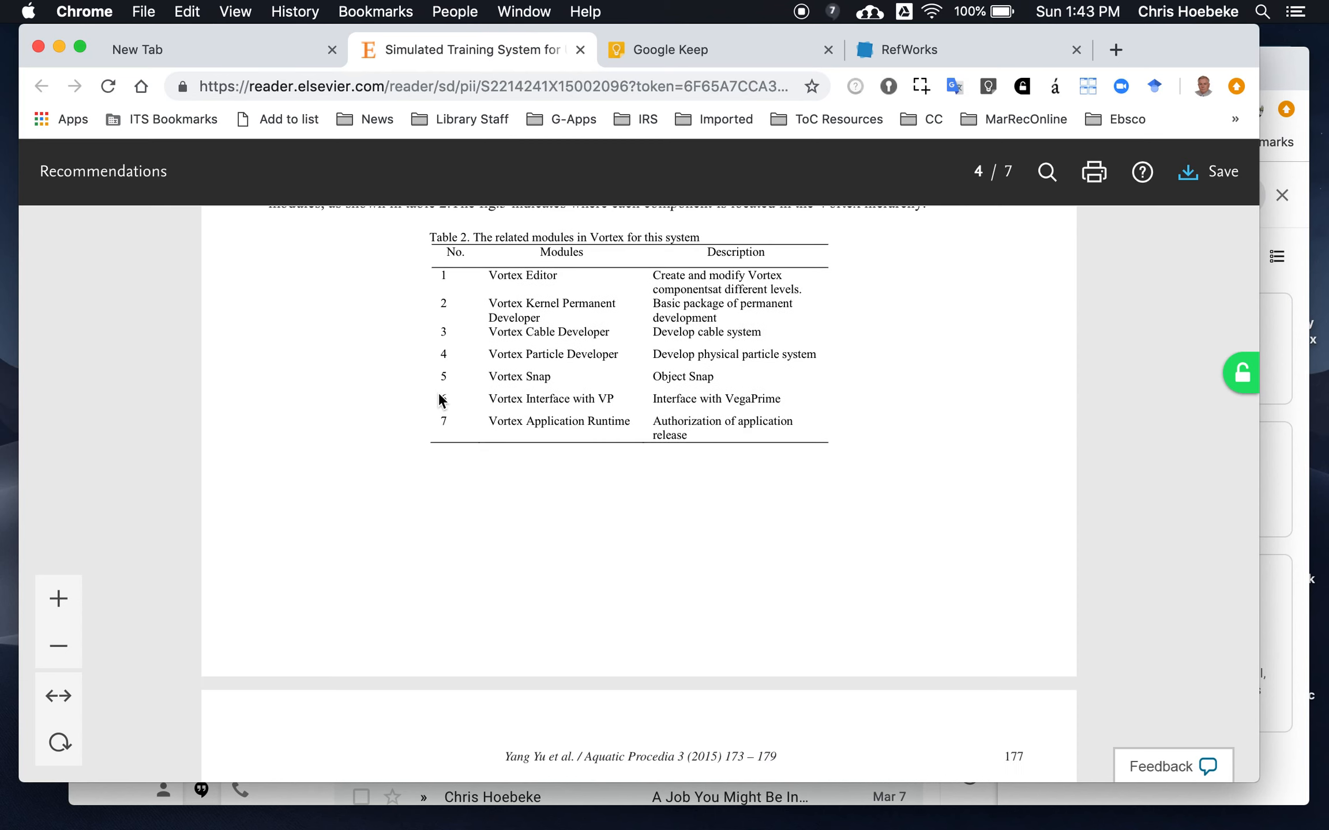
scroll(438, 392, down, 2)
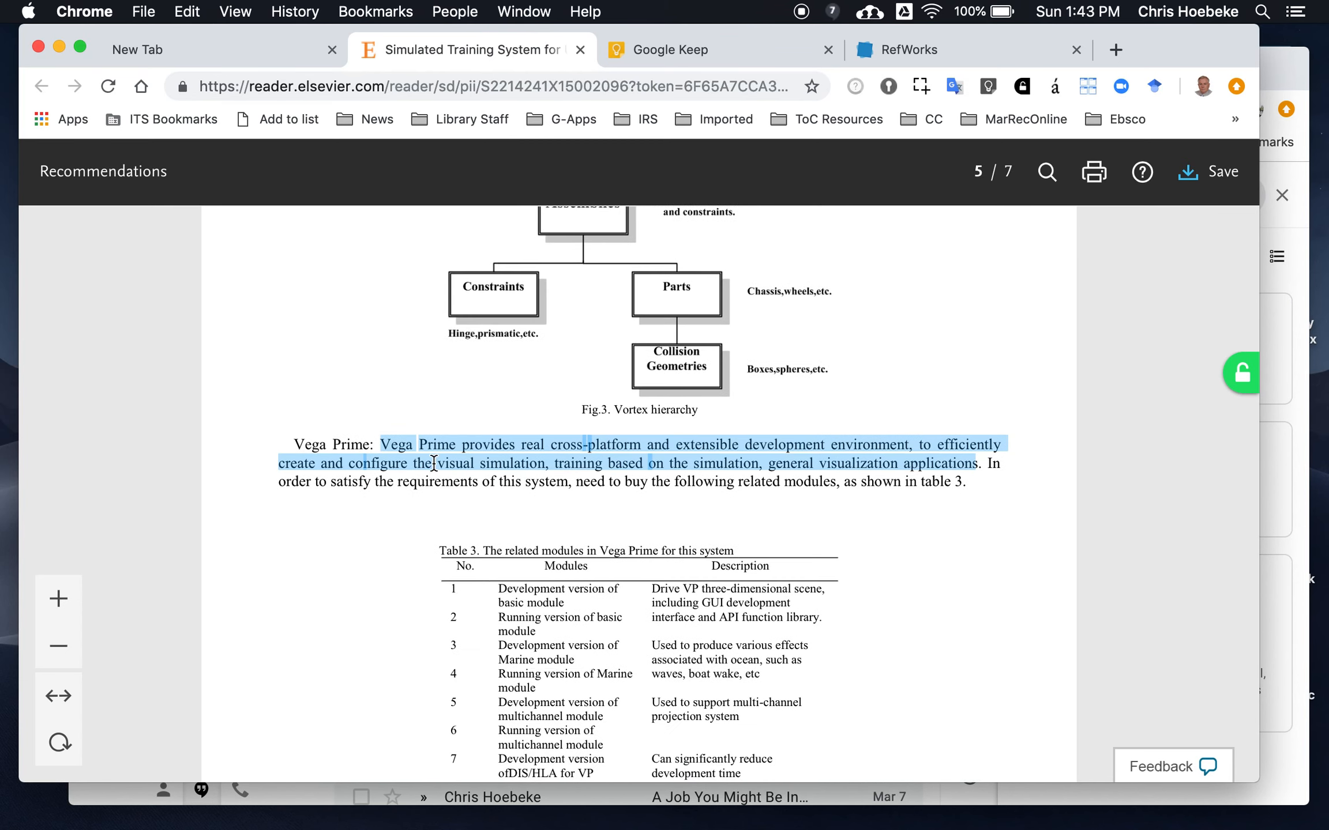
click(381, 442)
drag(382, 442, 979, 463)
Check the printed page number in the header of the page containing the Vega Prime passage
scroll(818, 499, down, 1)
scroll(817, 499, up, 8)
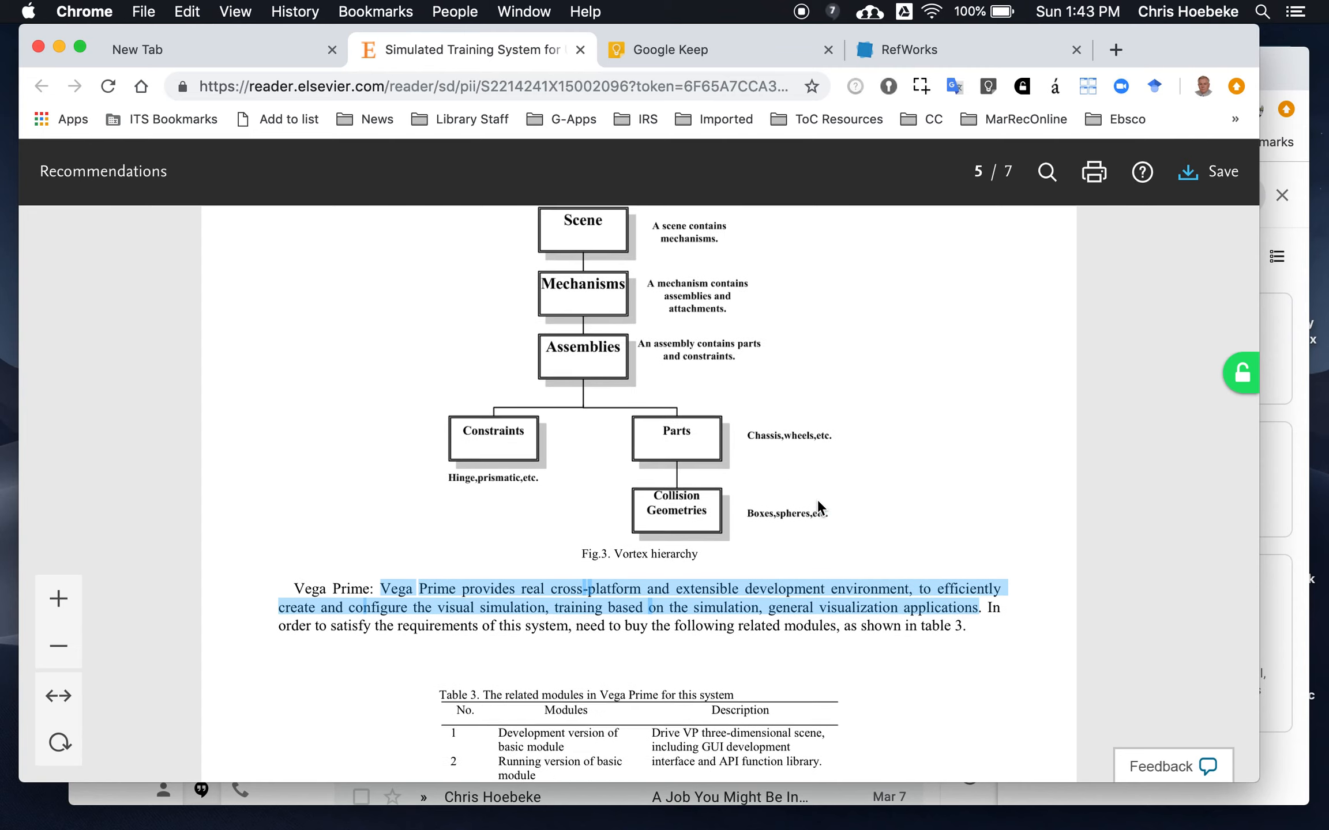
scroll(817, 499, up, 1)
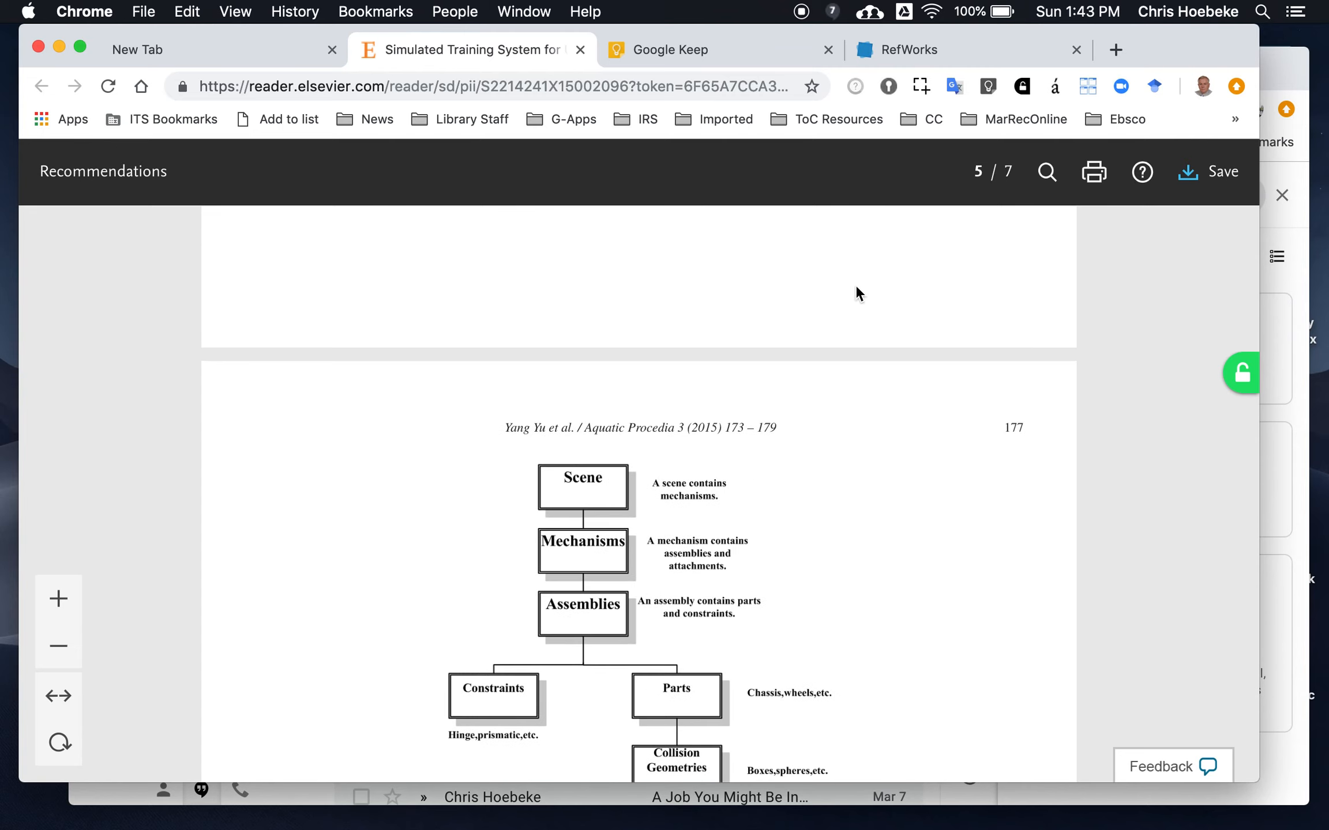
Switch back to Google Keep, paste the Vega Prime sentence into the blank note and add "p. 177" below it after an empty line
click(679, 43)
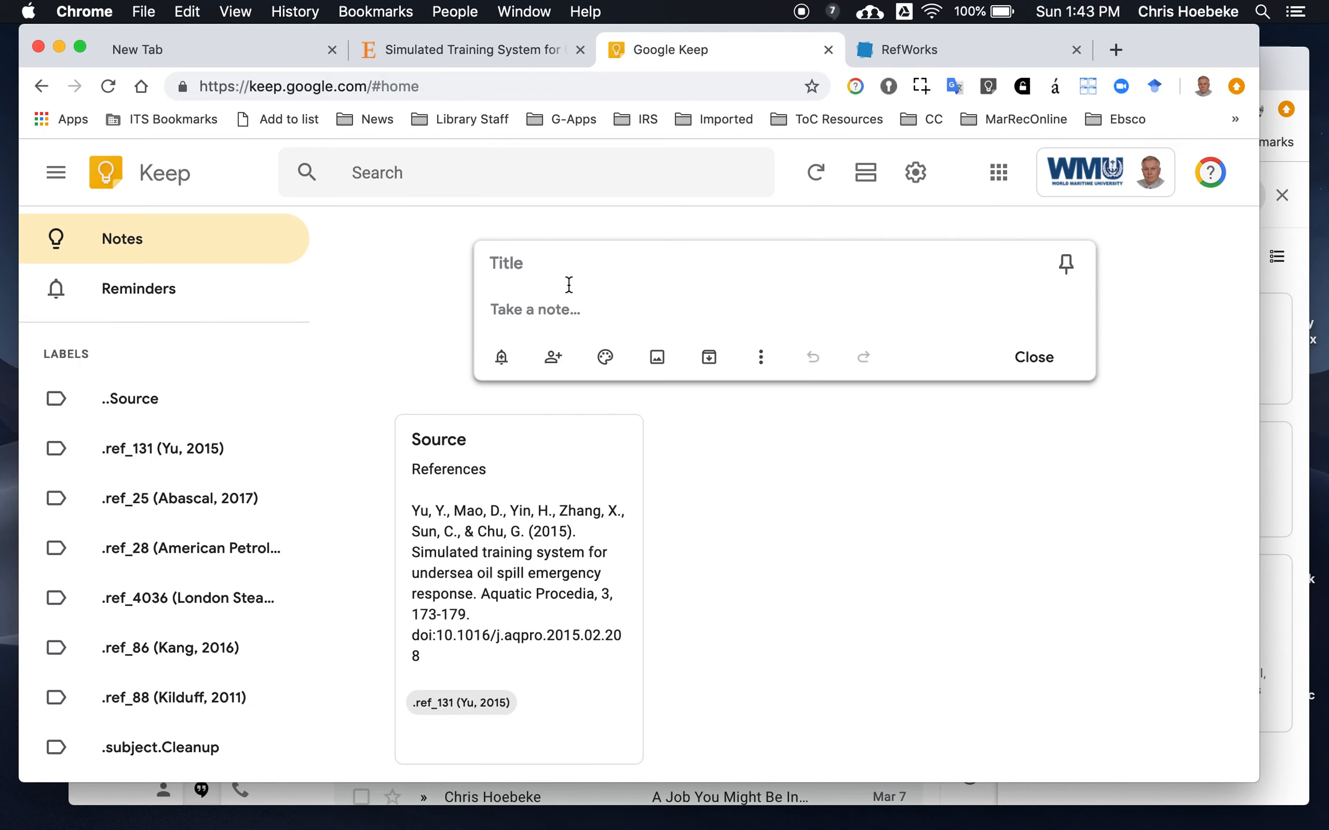
text(VegaPrime provides real cross-platform and extensible development environment, to efficiently create and configure the visual simulation, training based on the simulation, general visualization applications.)
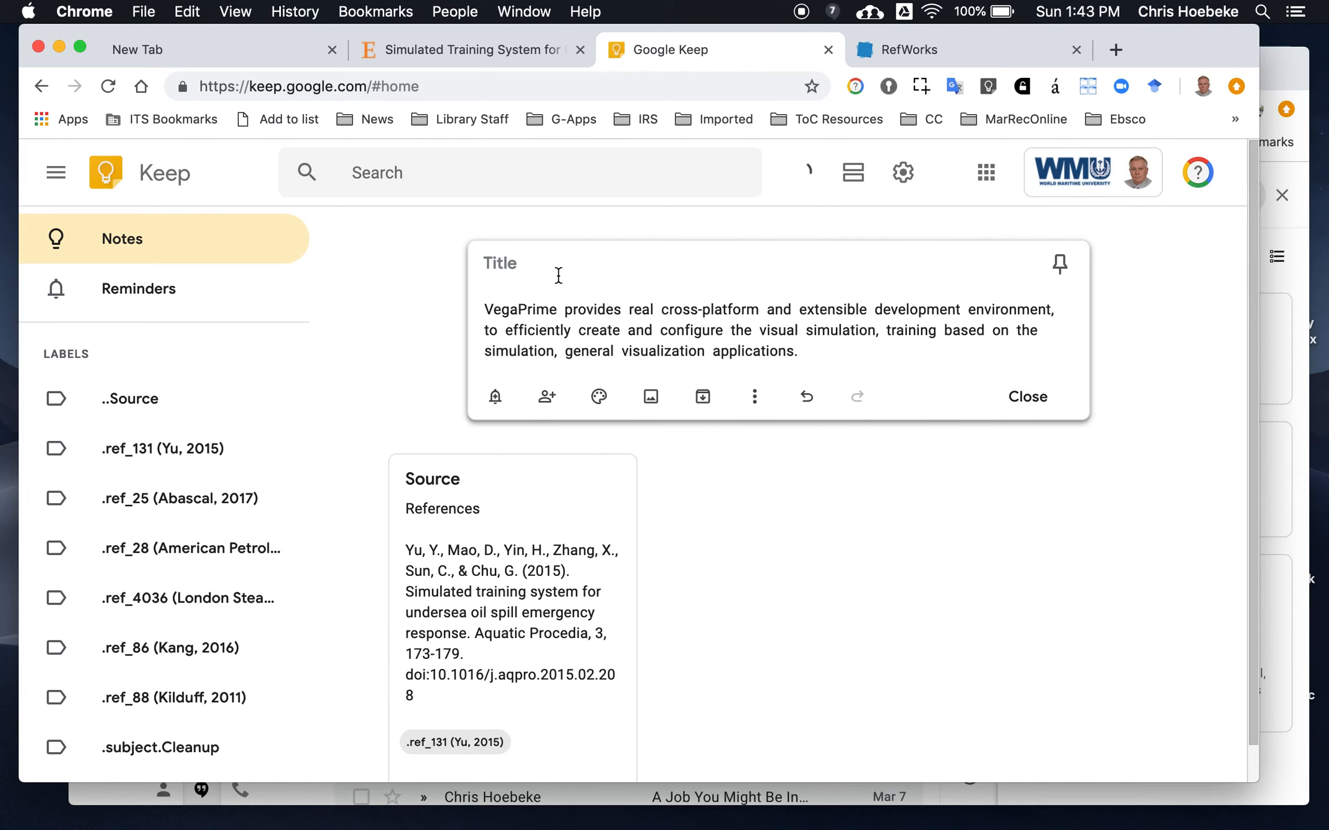
key(Return)
key(Return)
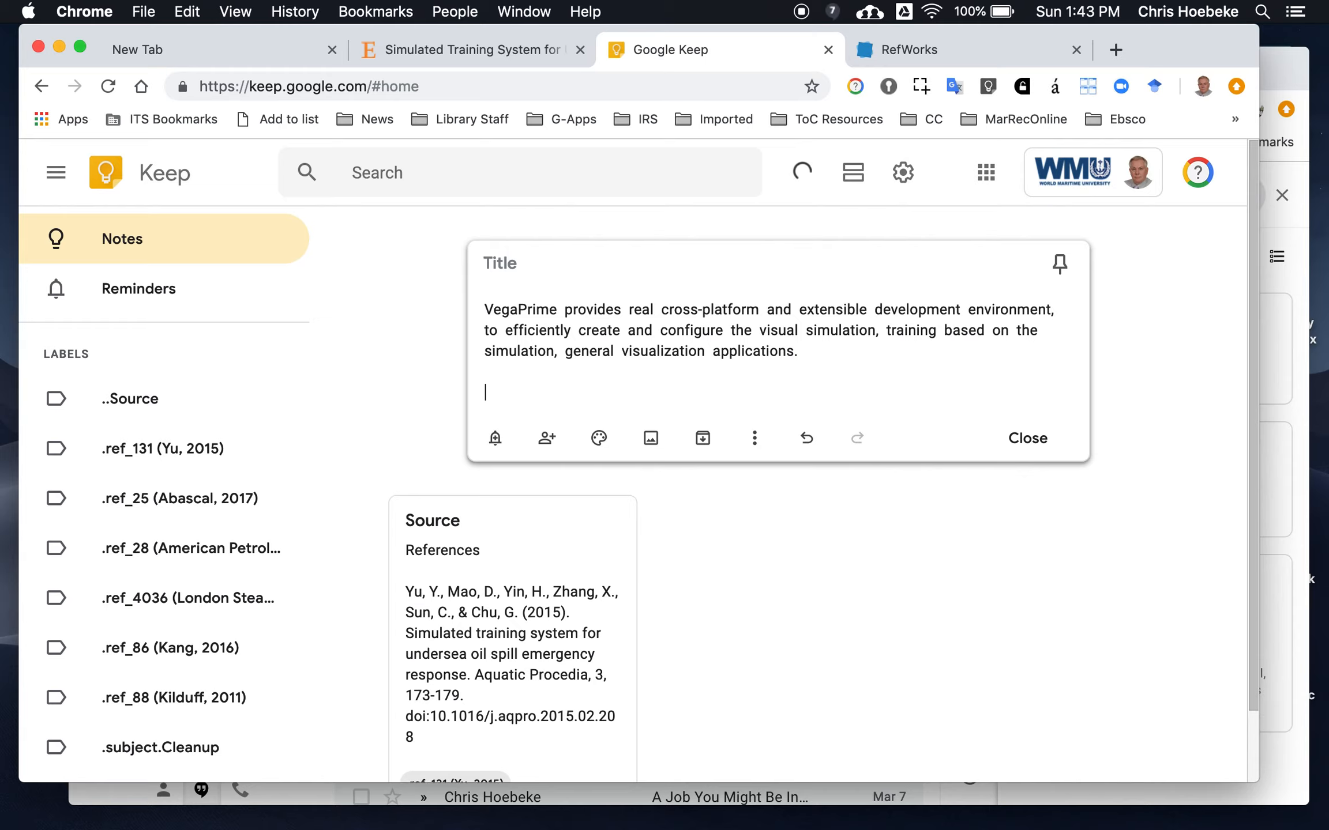
text(p. 177)
Assign the existing .ref_131 label to the Vega Prime quotation note and close the note
click(755, 438)
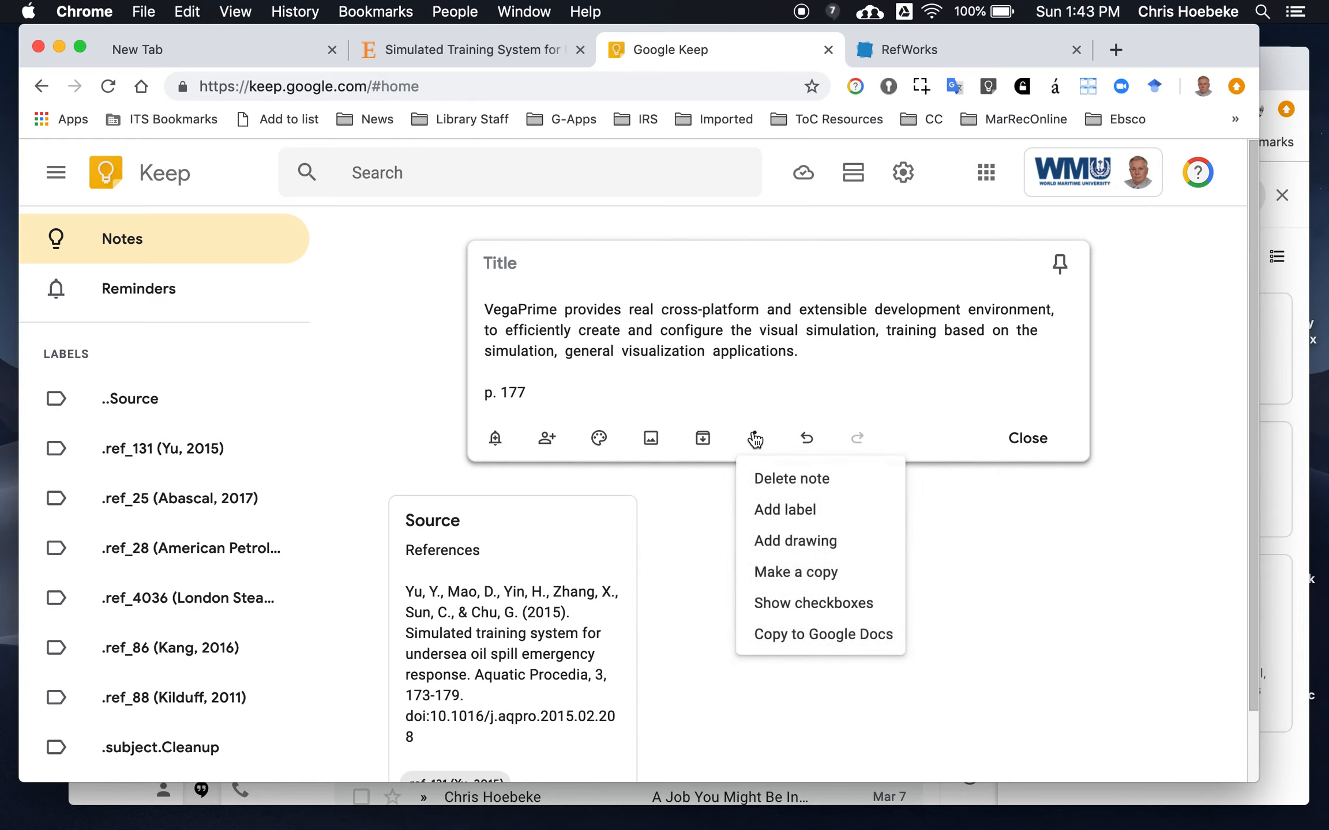
click(781, 509)
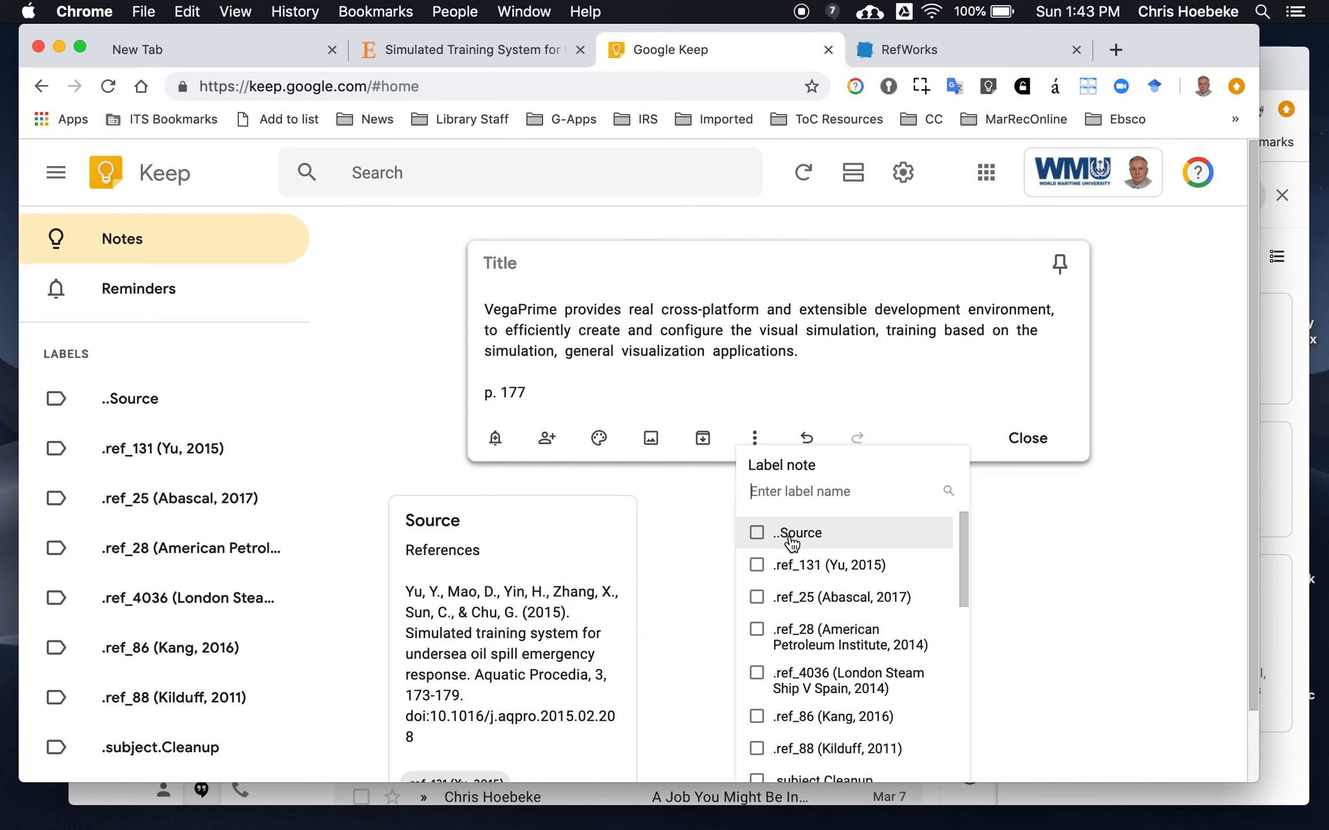
click(797, 567)
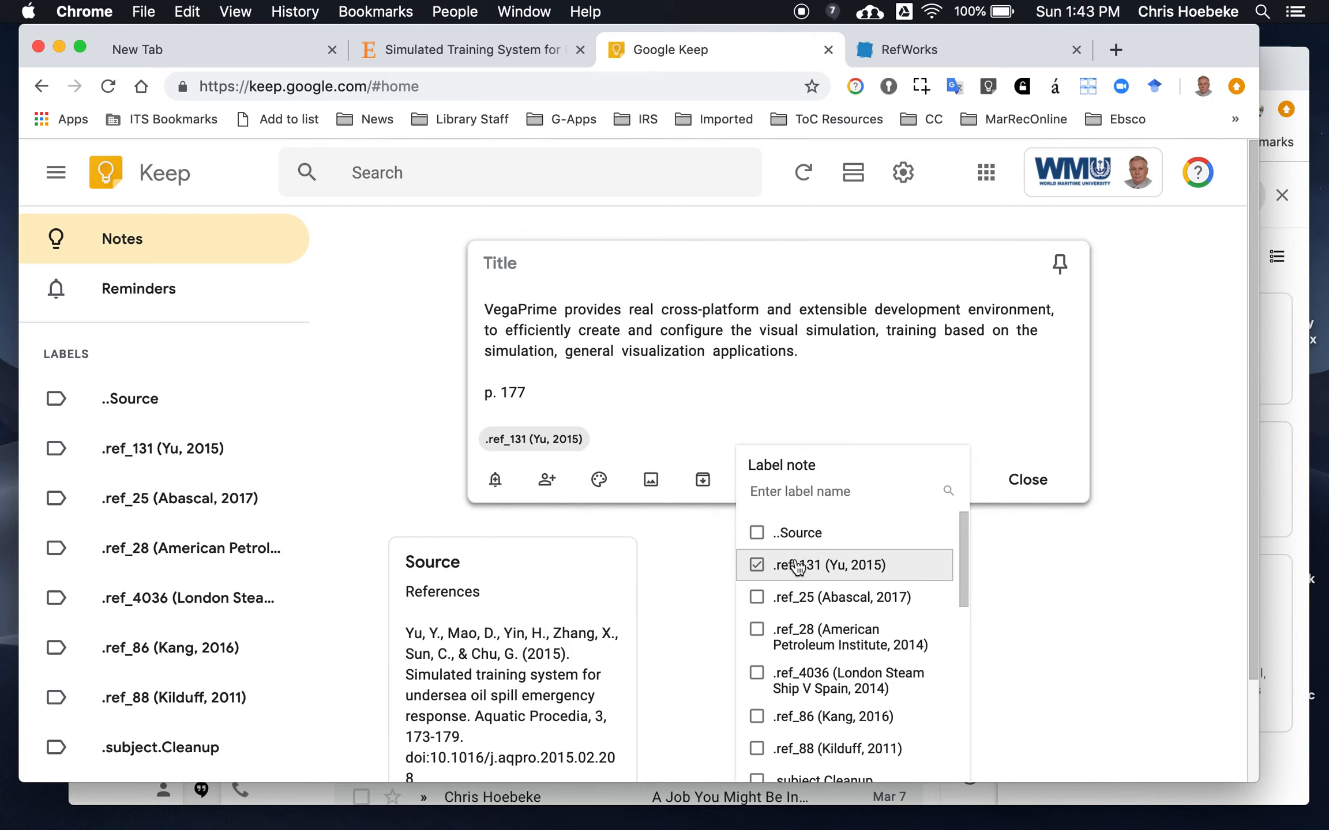
click(1045, 482)
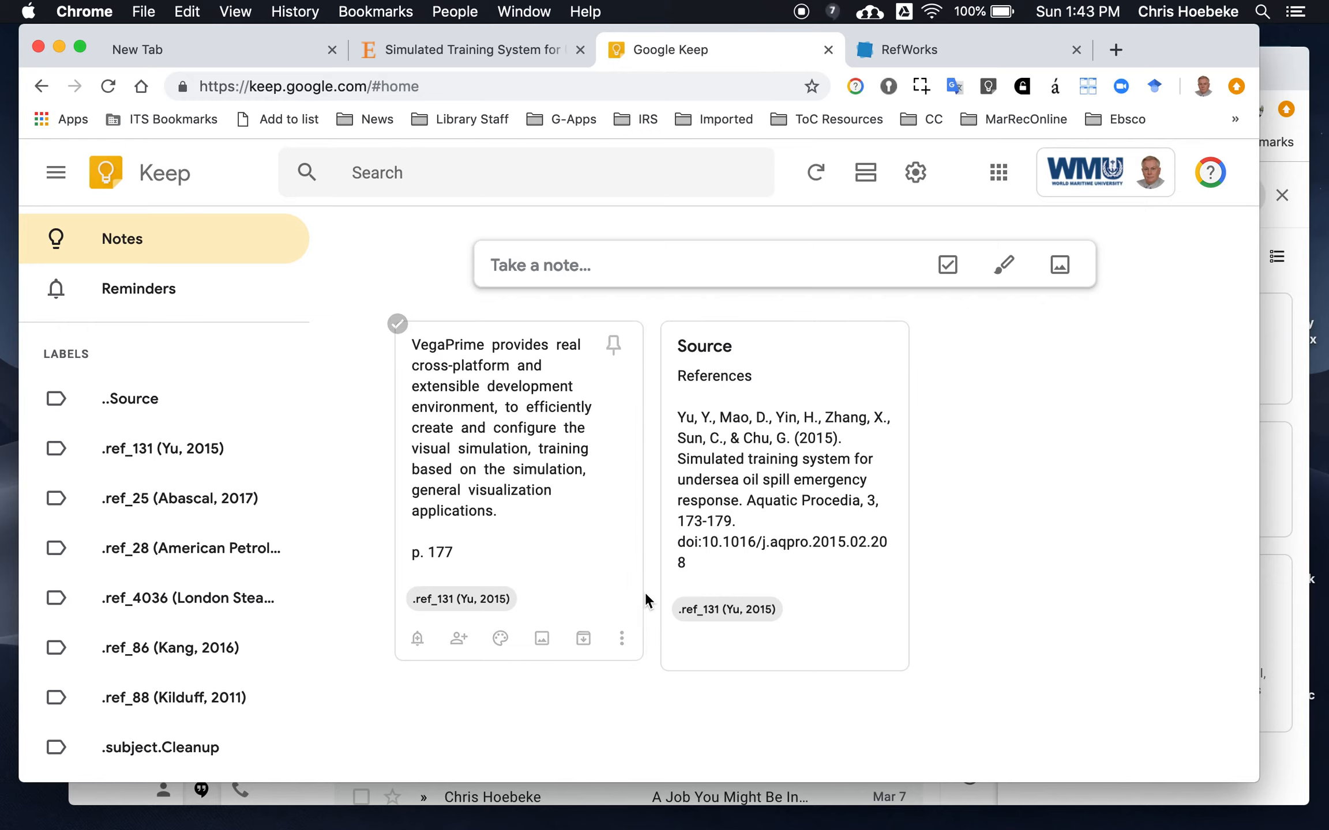
Review the notes filed under the .ref_131 label and the source notes filed under the ..Source label
click(725, 613)
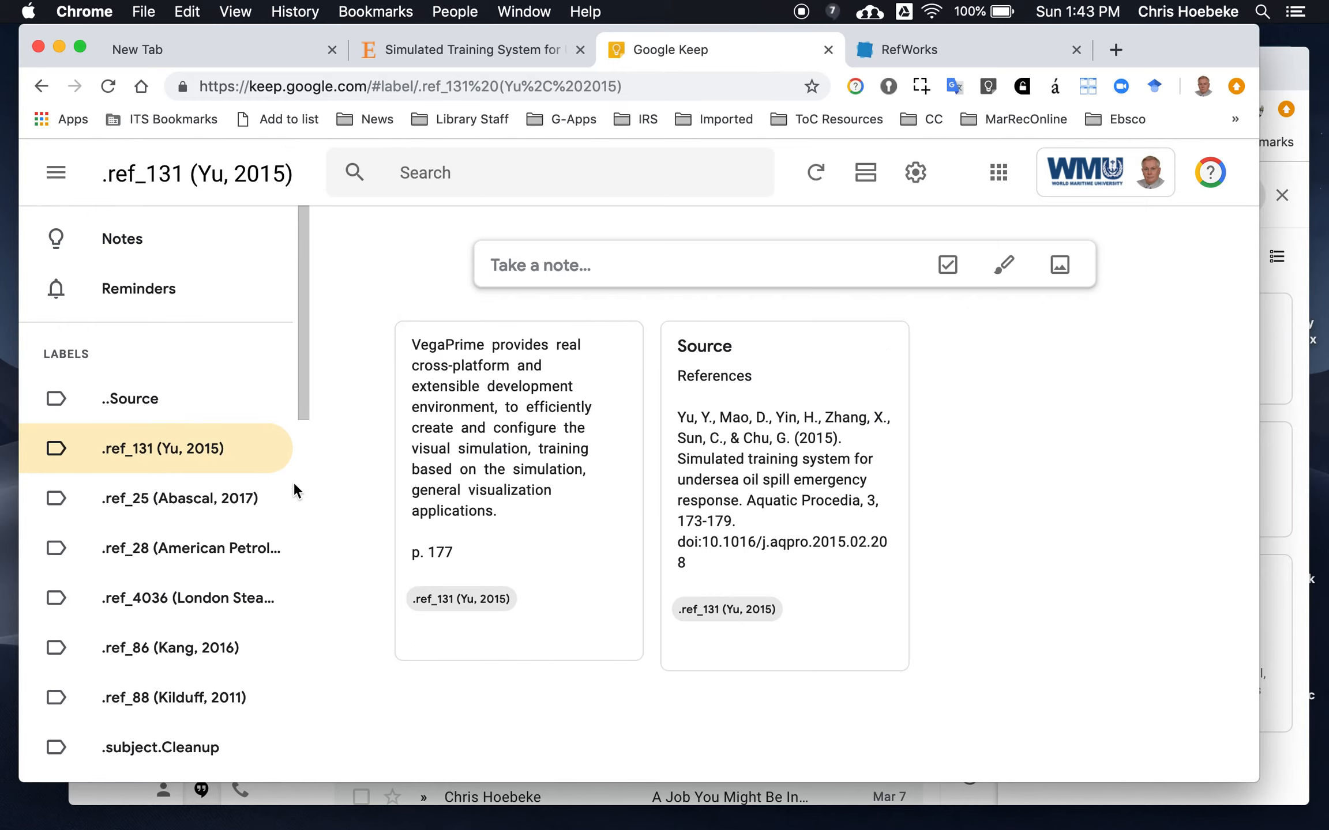
click(110, 392)
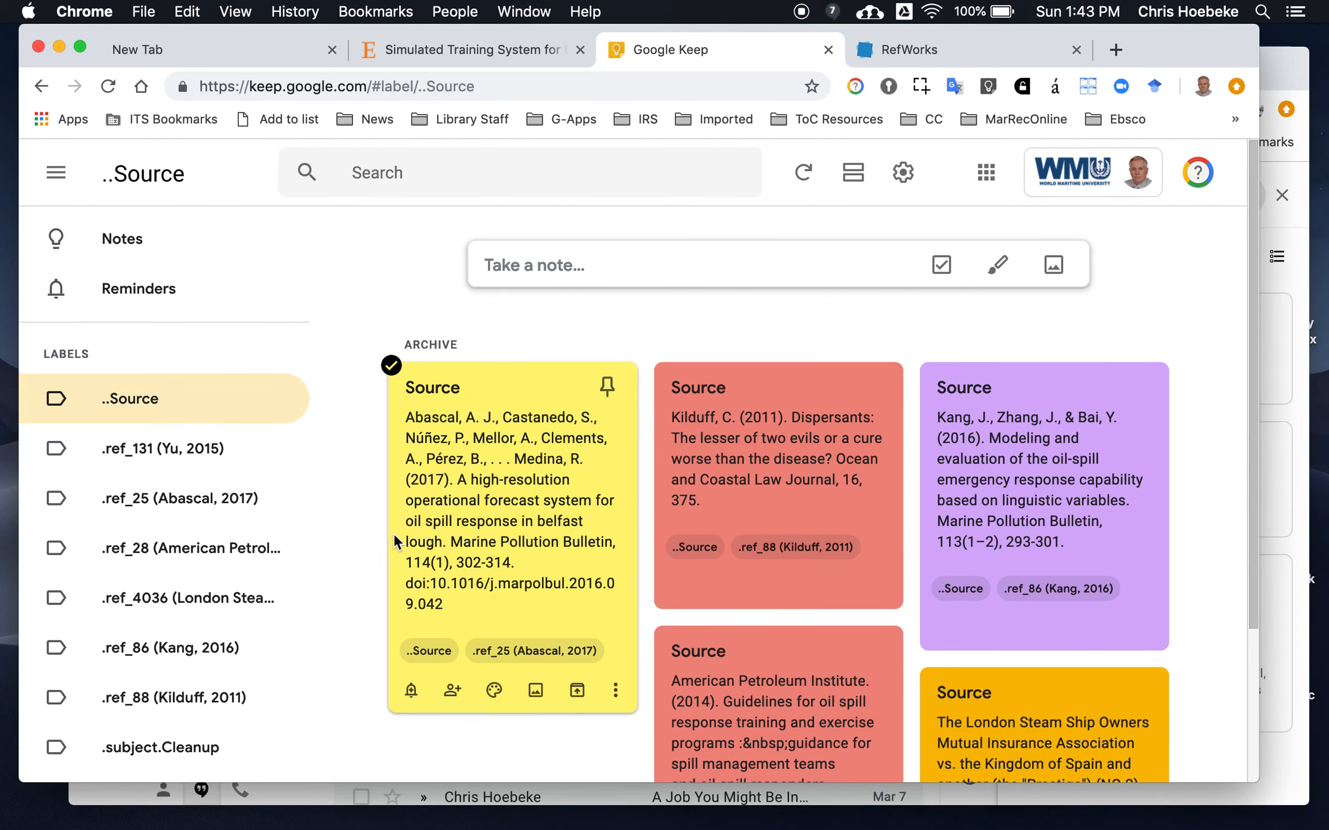
scroll(363, 534, down, 3)
scroll(363, 536, up, 3)
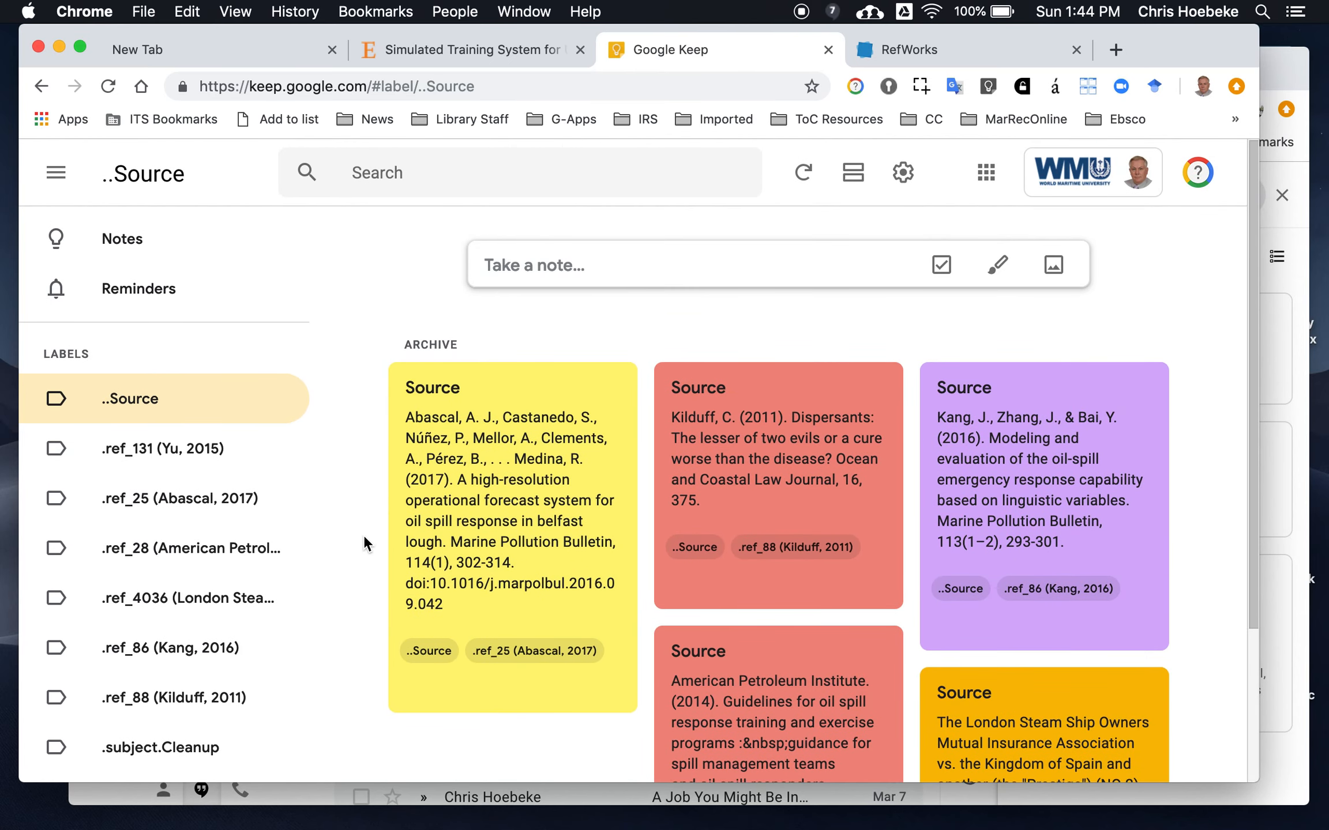
scroll(363, 534, down, 3)
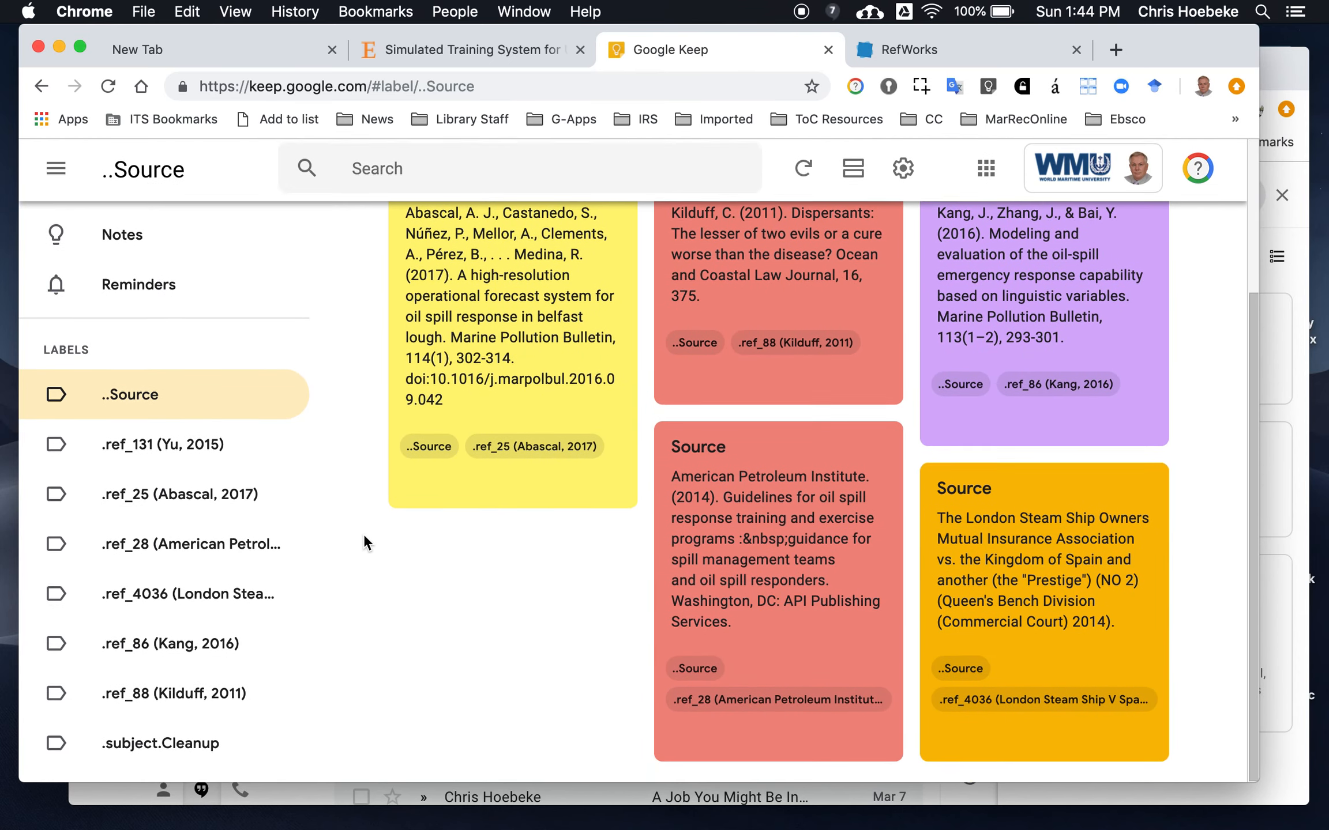
scroll(153, 356, up, 3)
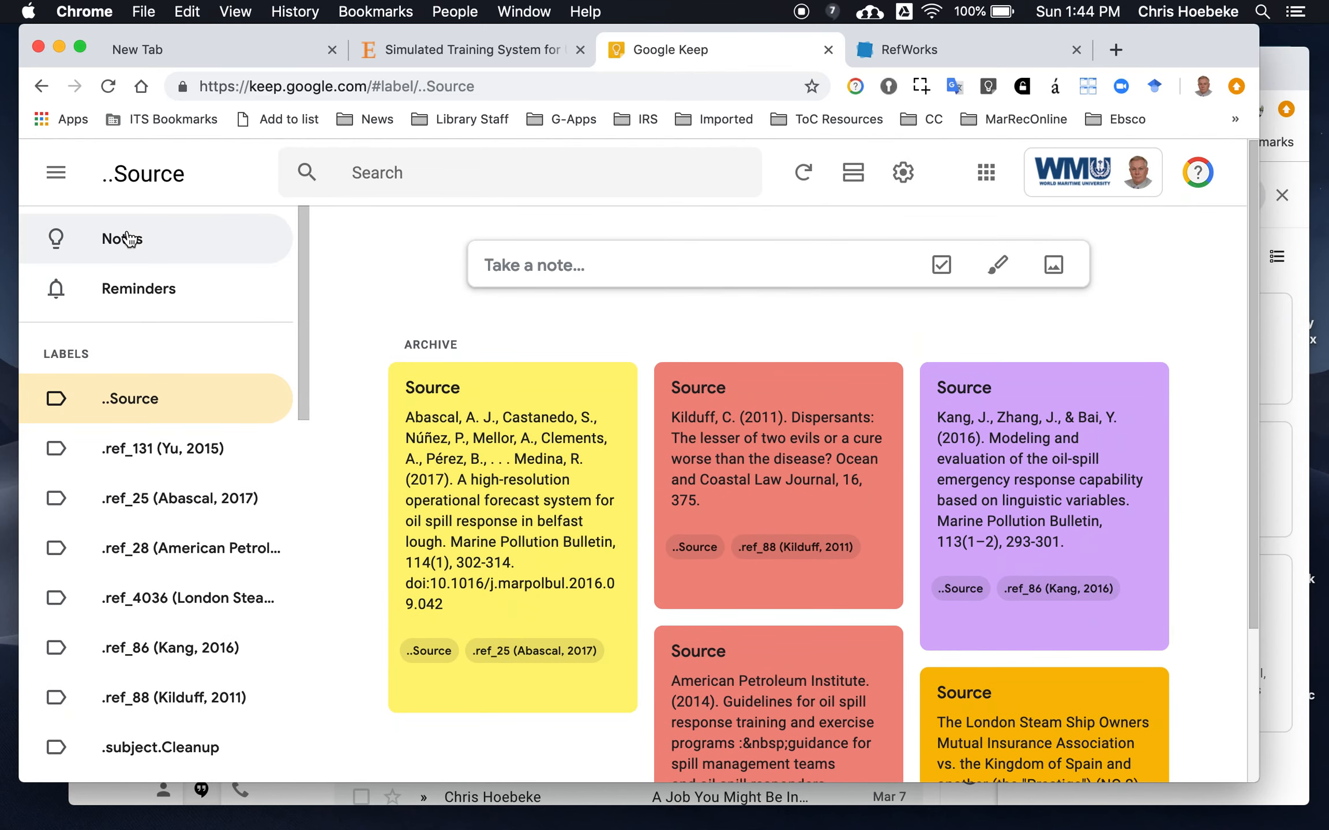
Return to all notes, then create the label .subject.Technology and assign it to the Vega Prime quotation note
click(128, 239)
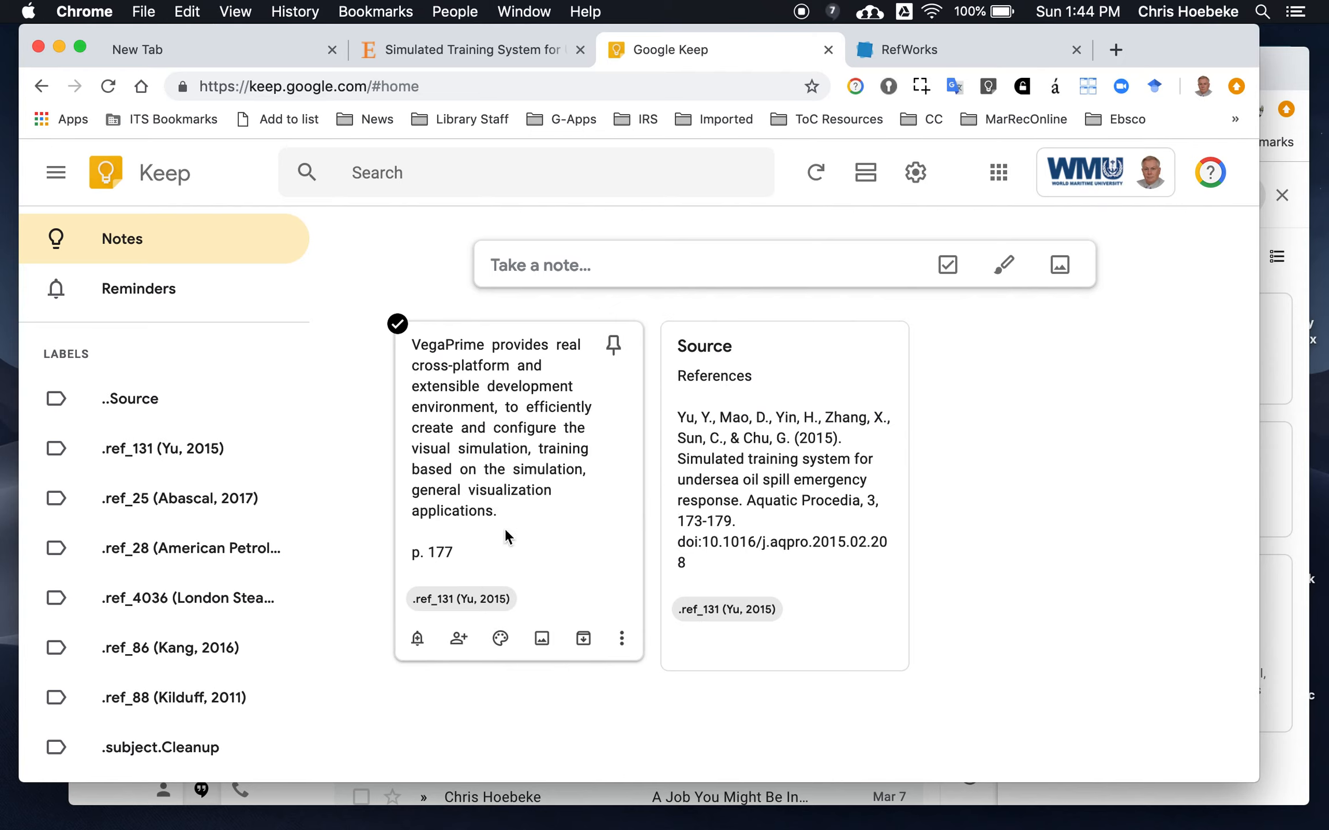
click(623, 639)
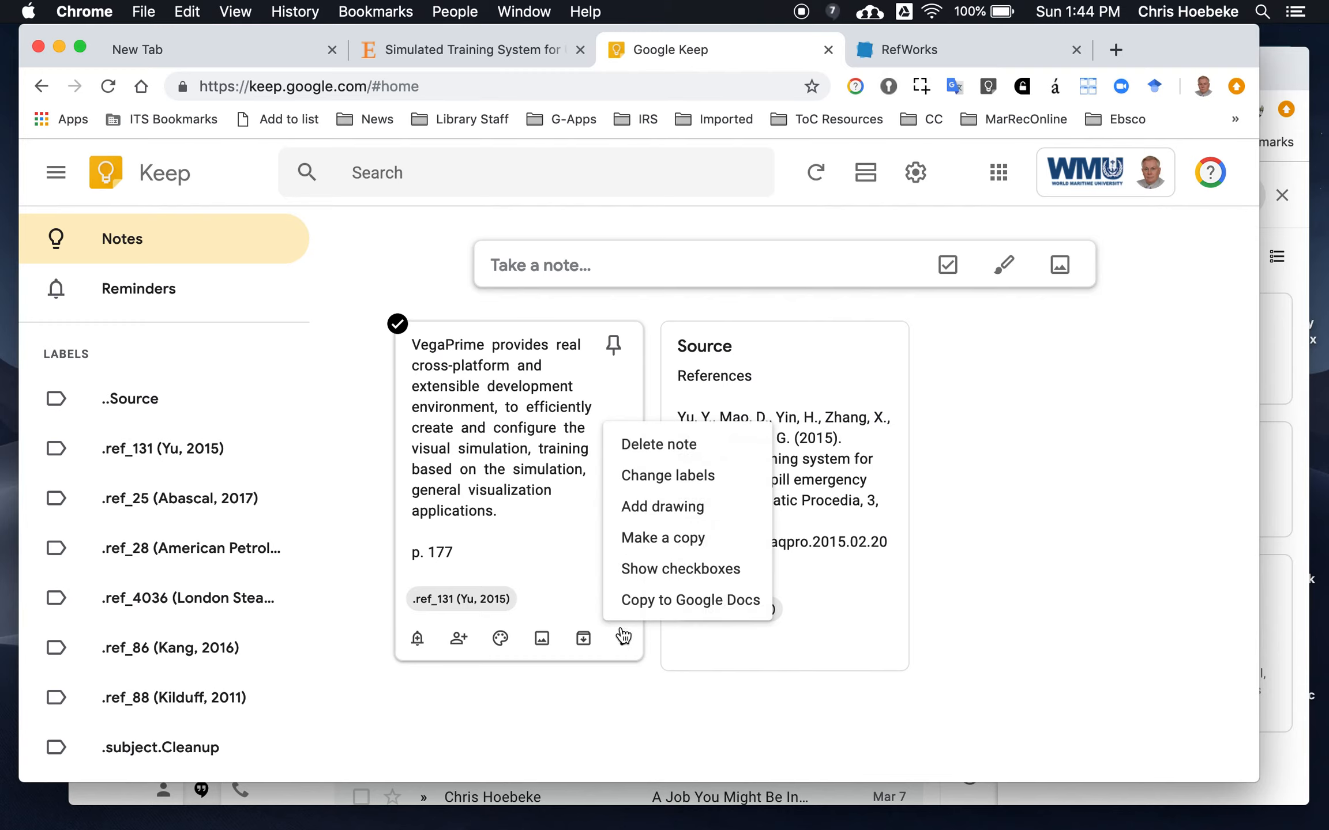
click(650, 479)
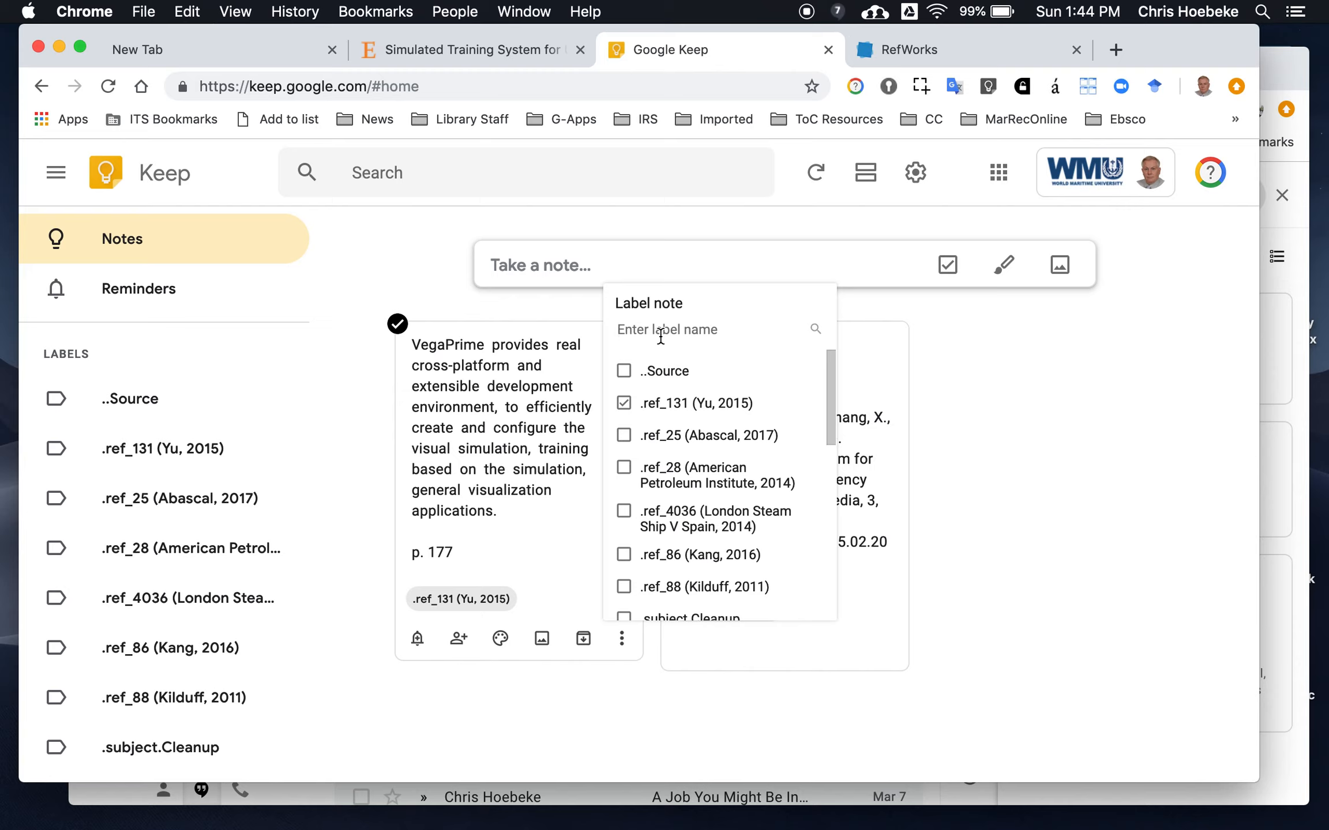
text(.subject.)
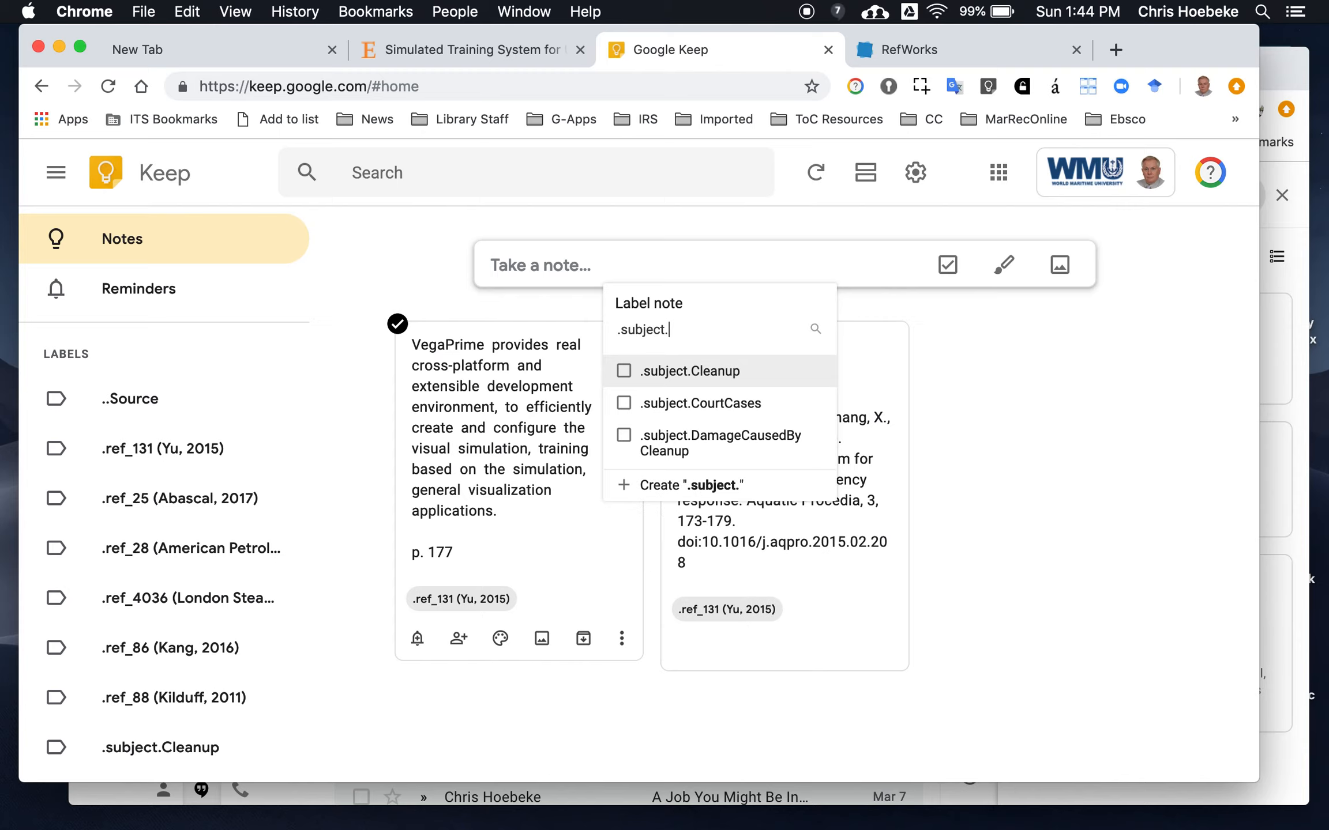
text(Tech)
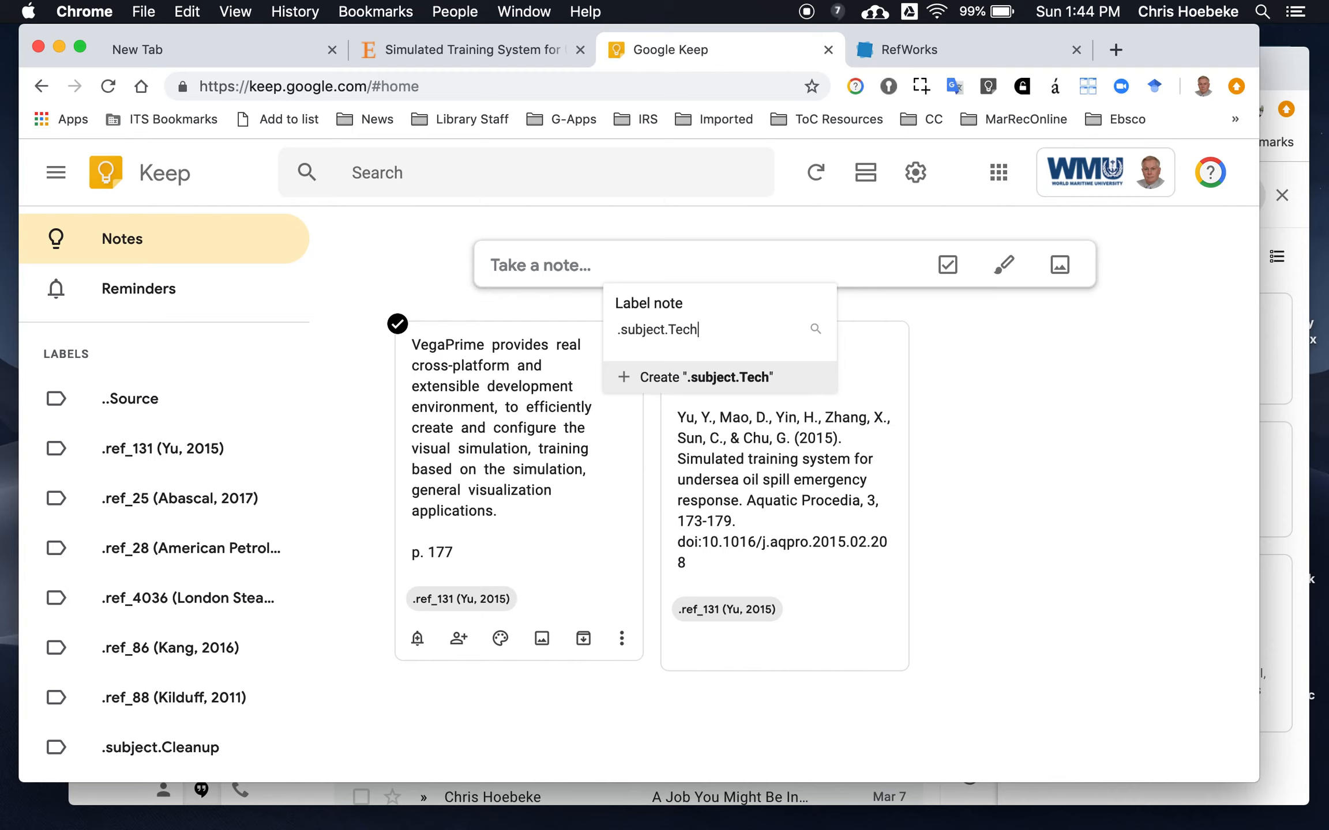
text(nology)
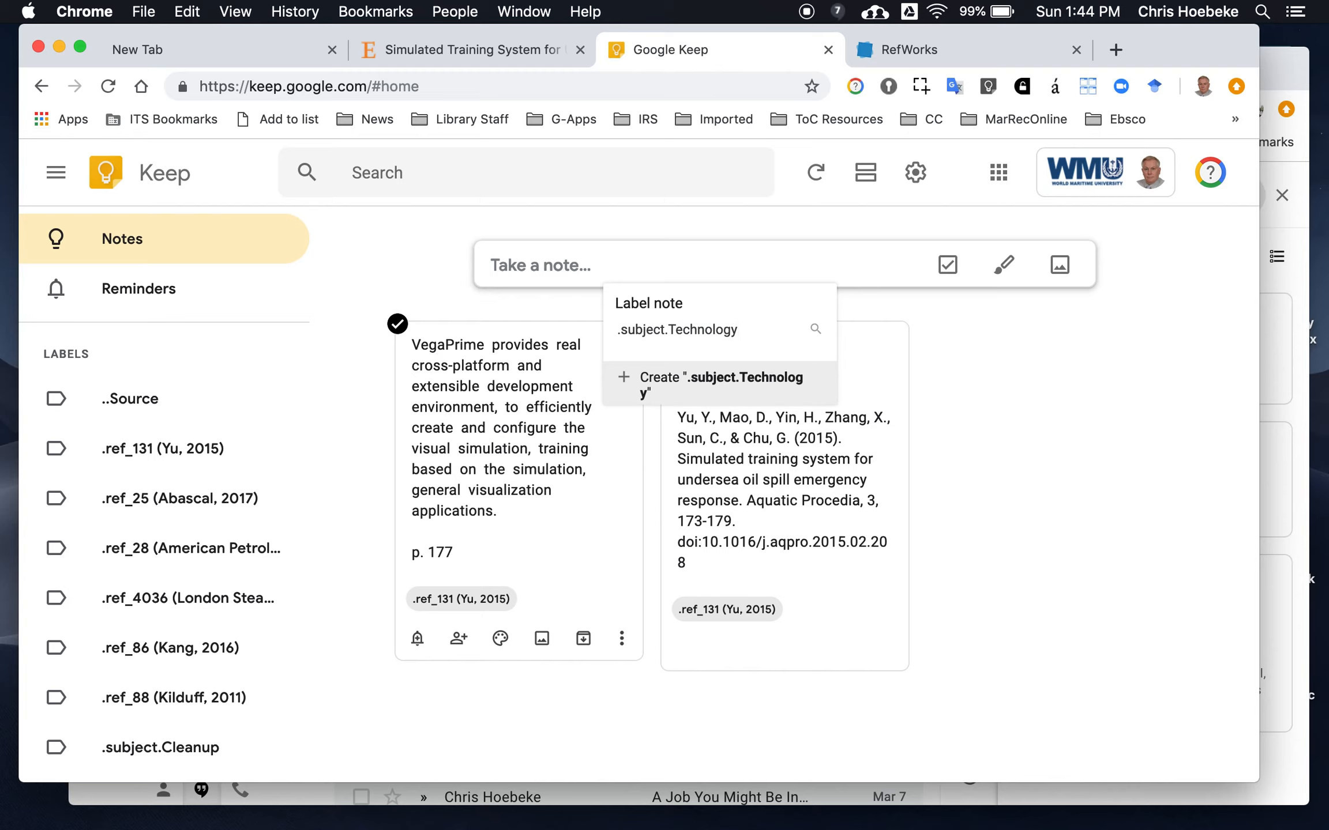
key(Return)
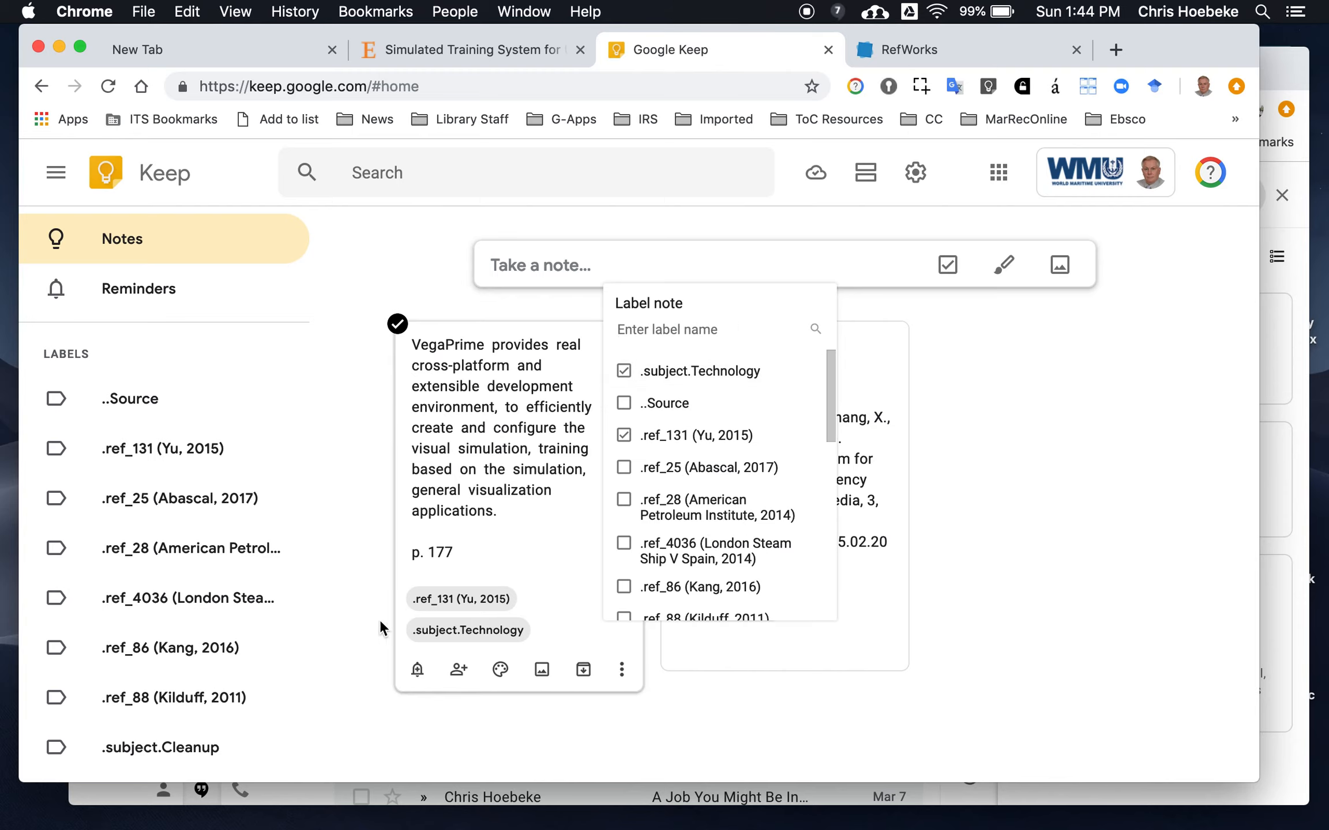
click(346, 636)
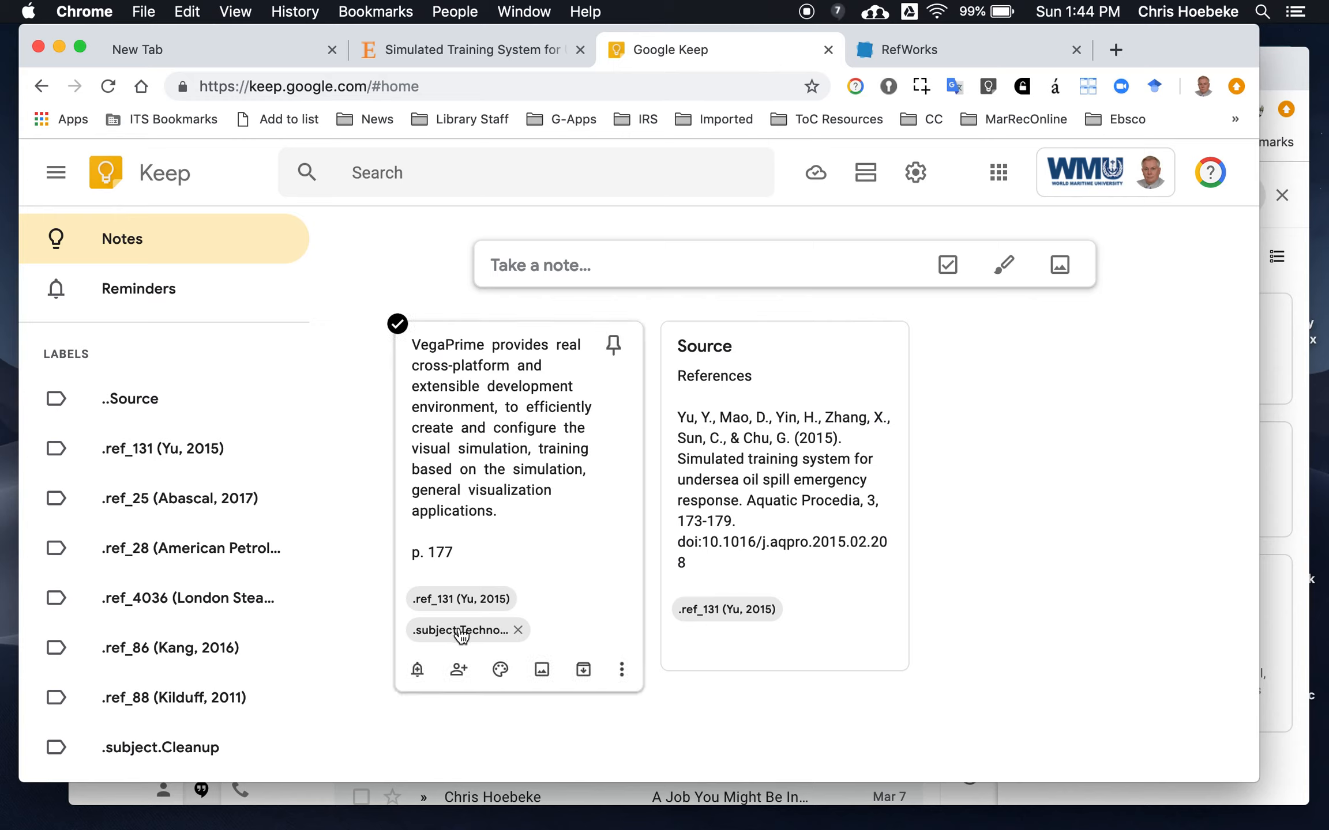
Look through the label list, viewing the notes filed under ..Source and those under .subject.Technology
scroll(267, 565, down, 6)
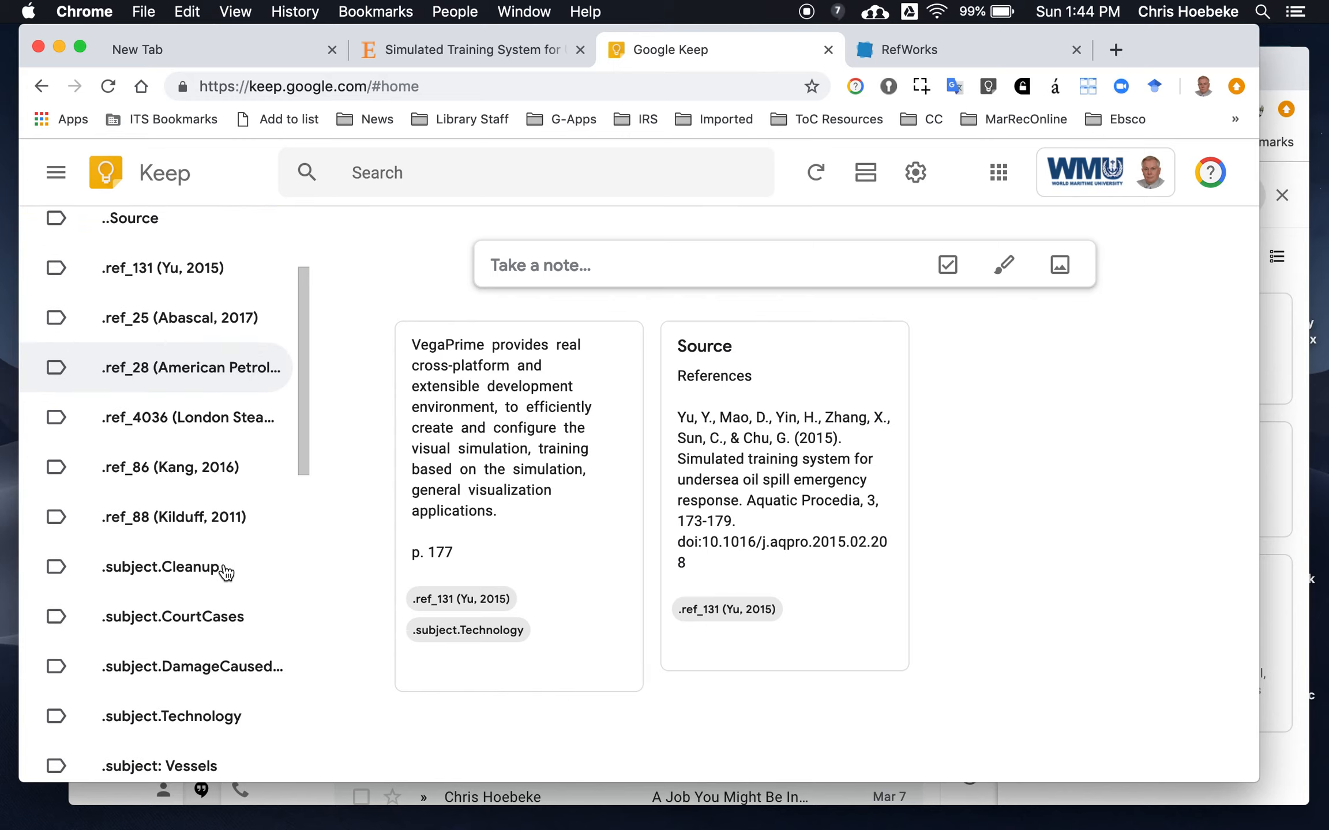
scroll(243, 568, up, 6)
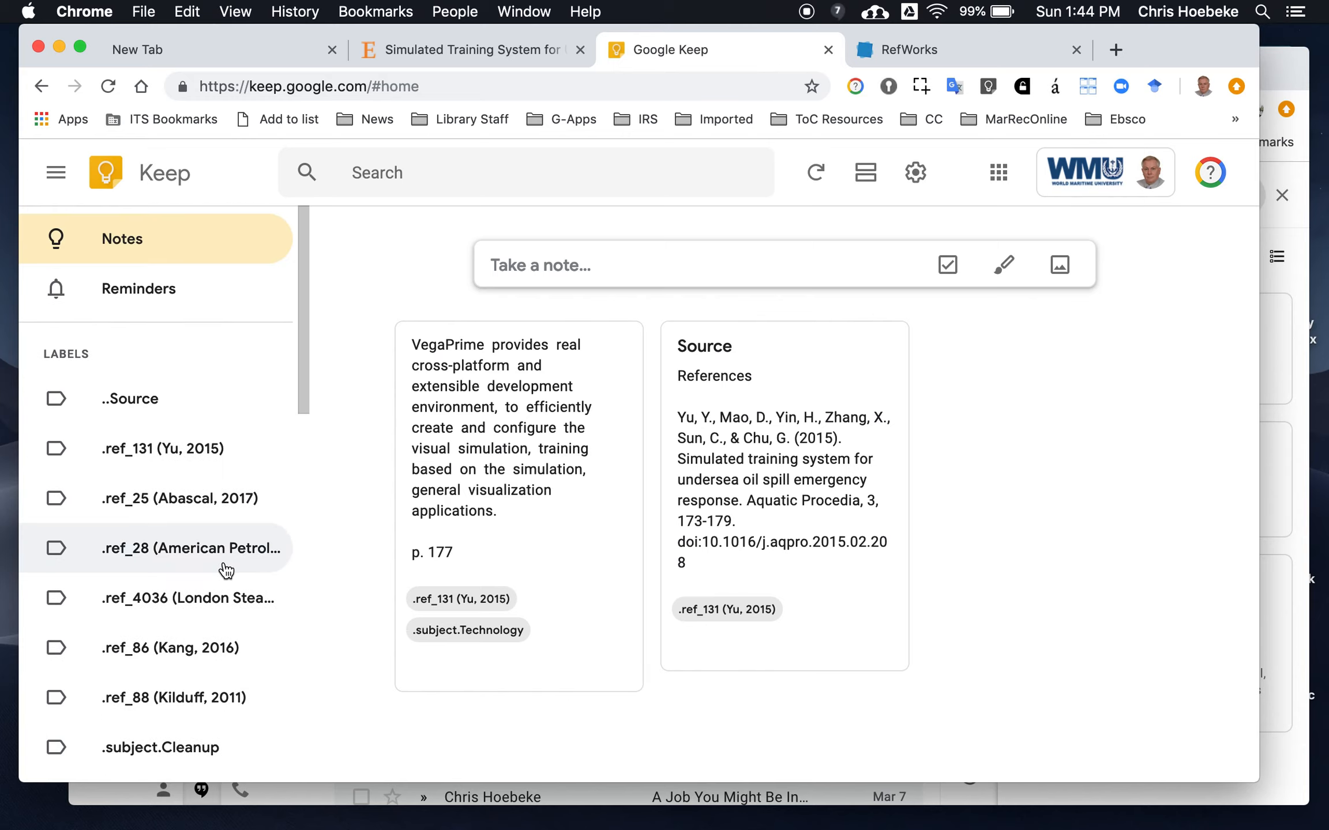
click(160, 411)
scroll(162, 577, down, 8)
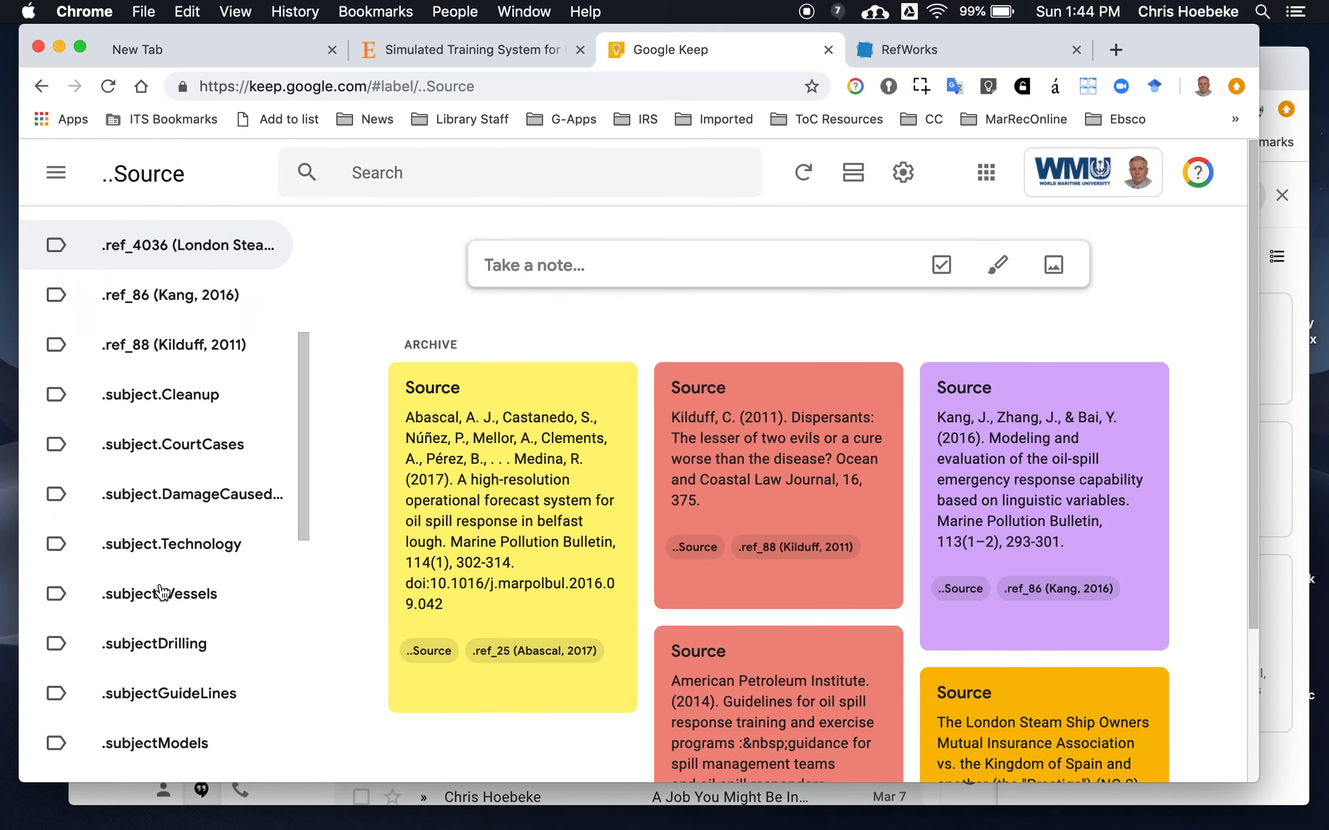
scroll(162, 592, down, 1)
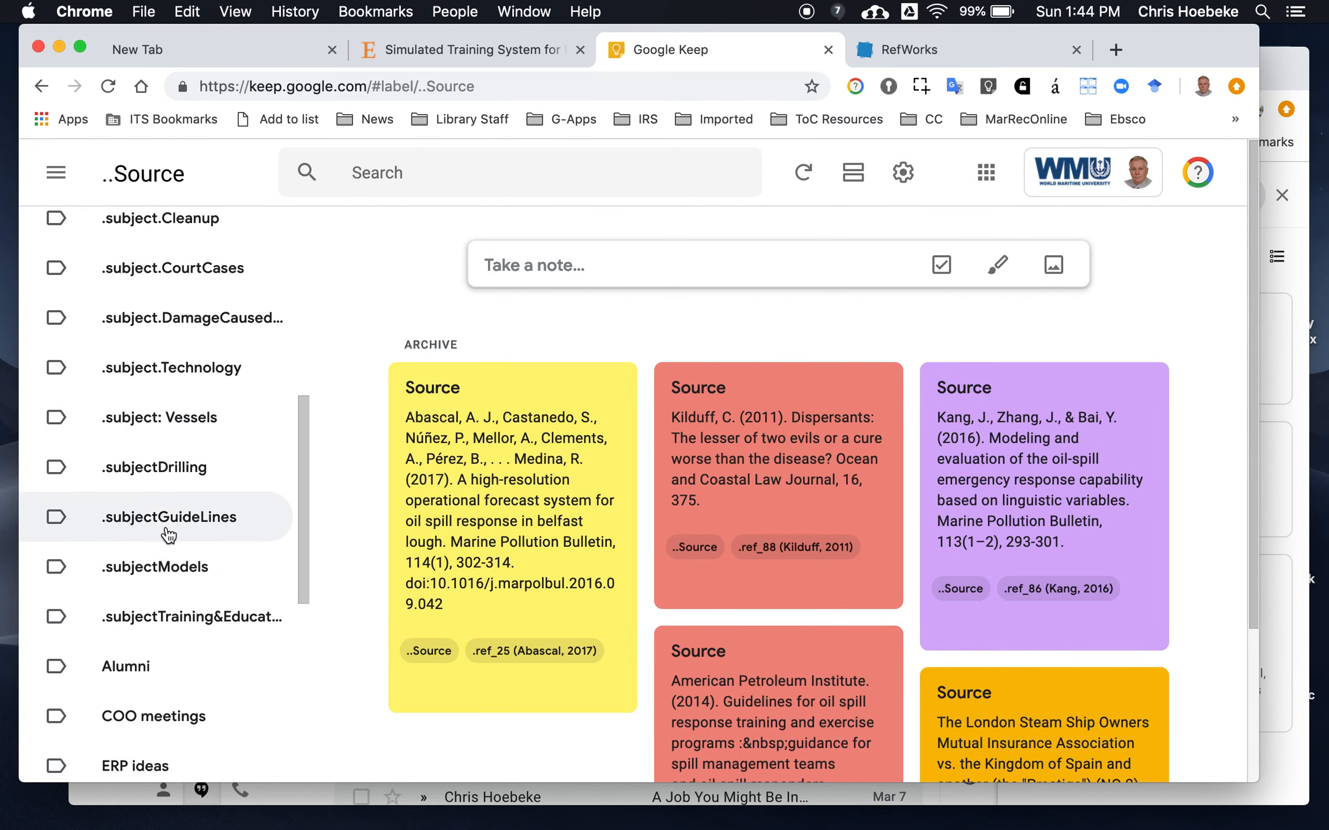
click(174, 386)
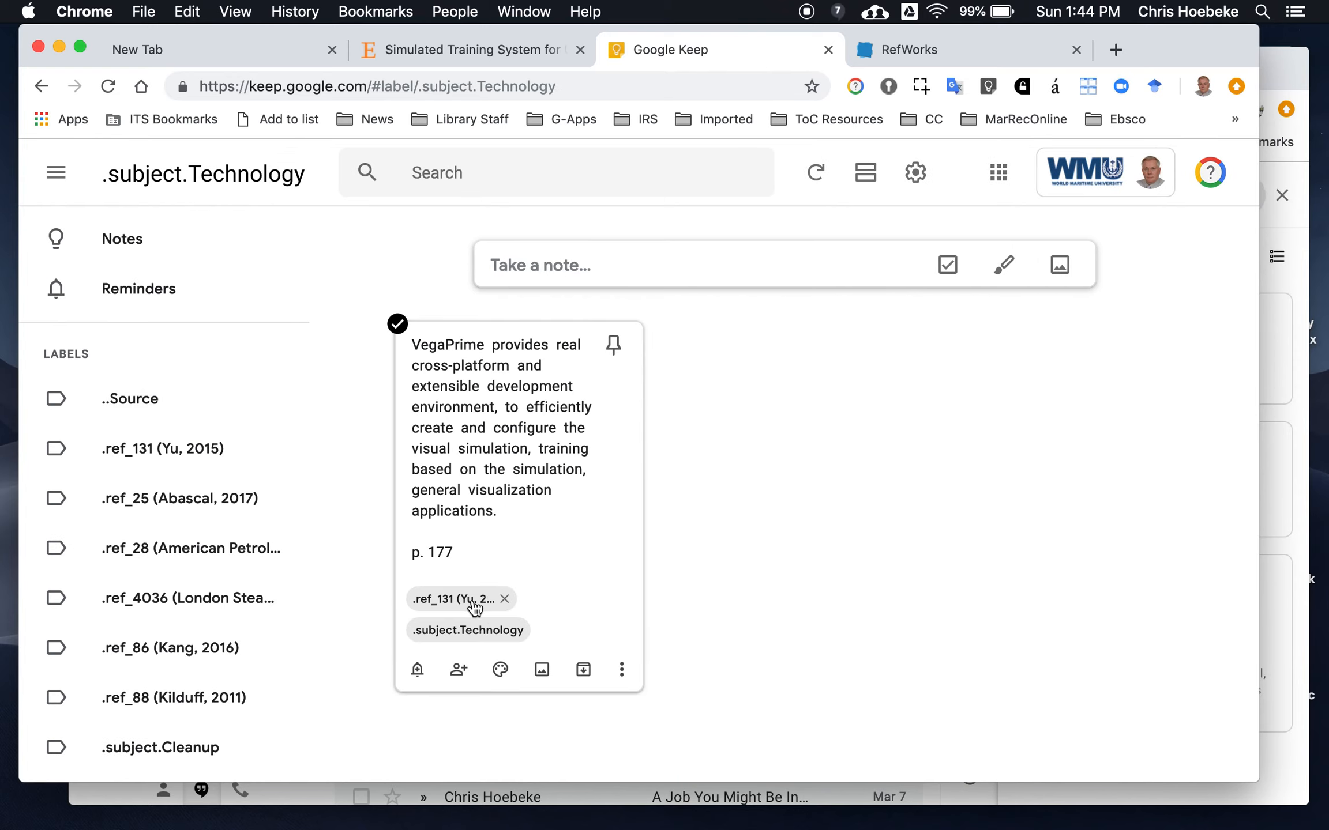
Open the Vega Prime note and enclose the quoted sentence in double quotation marks
click(542, 527)
click(882, 387)
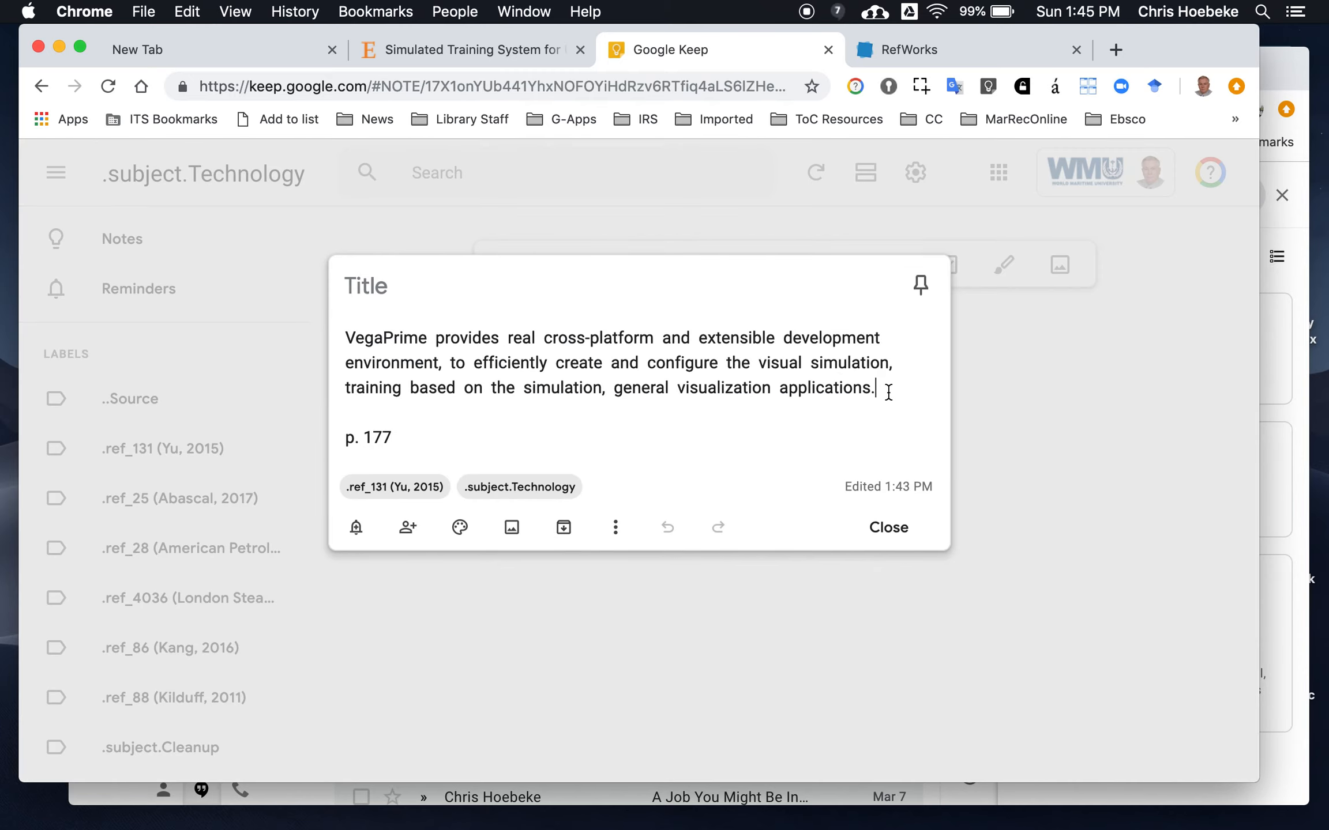
text(")
click(344, 337)
text(")
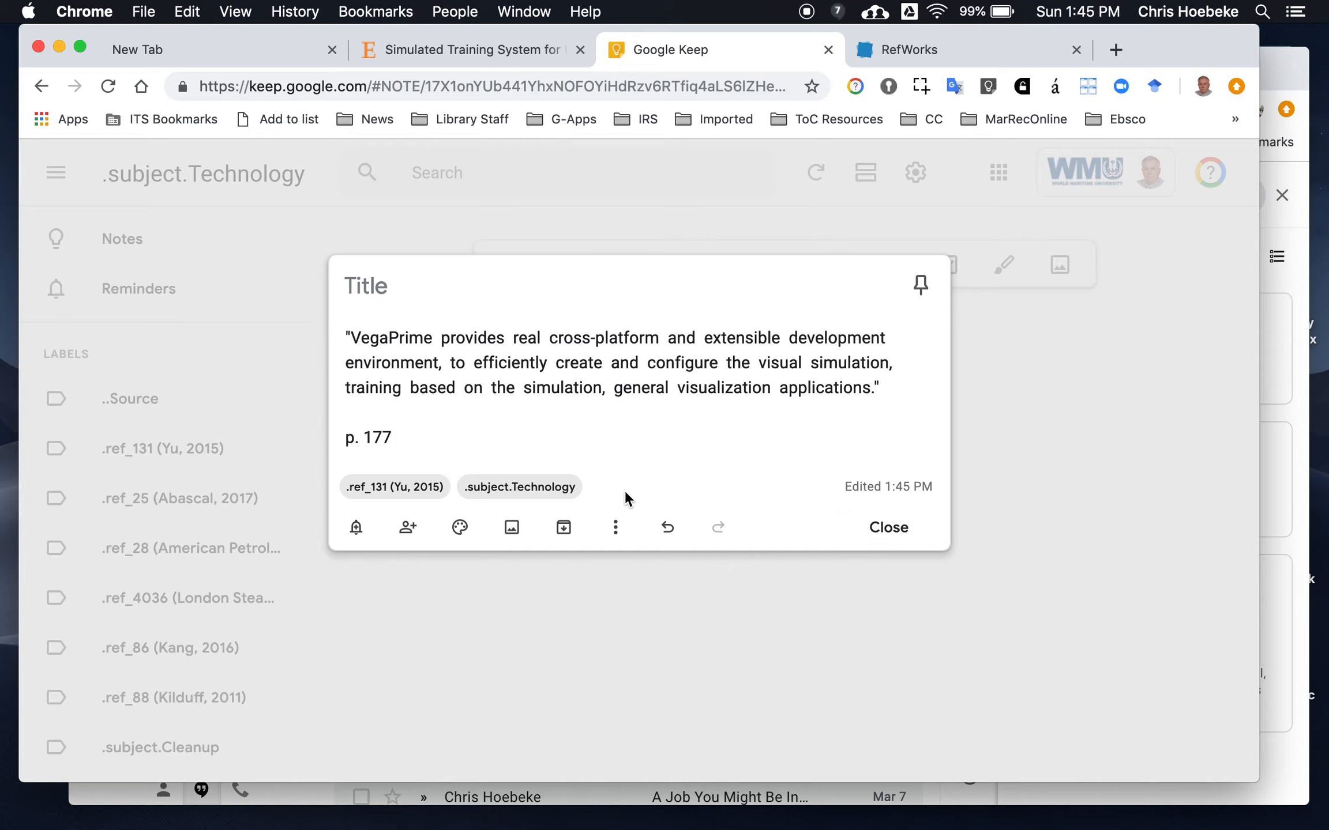
Assign the existing .subject.Cleanup label to the Vega Prime quotation note and close the note
click(616, 527)
click(644, 600)
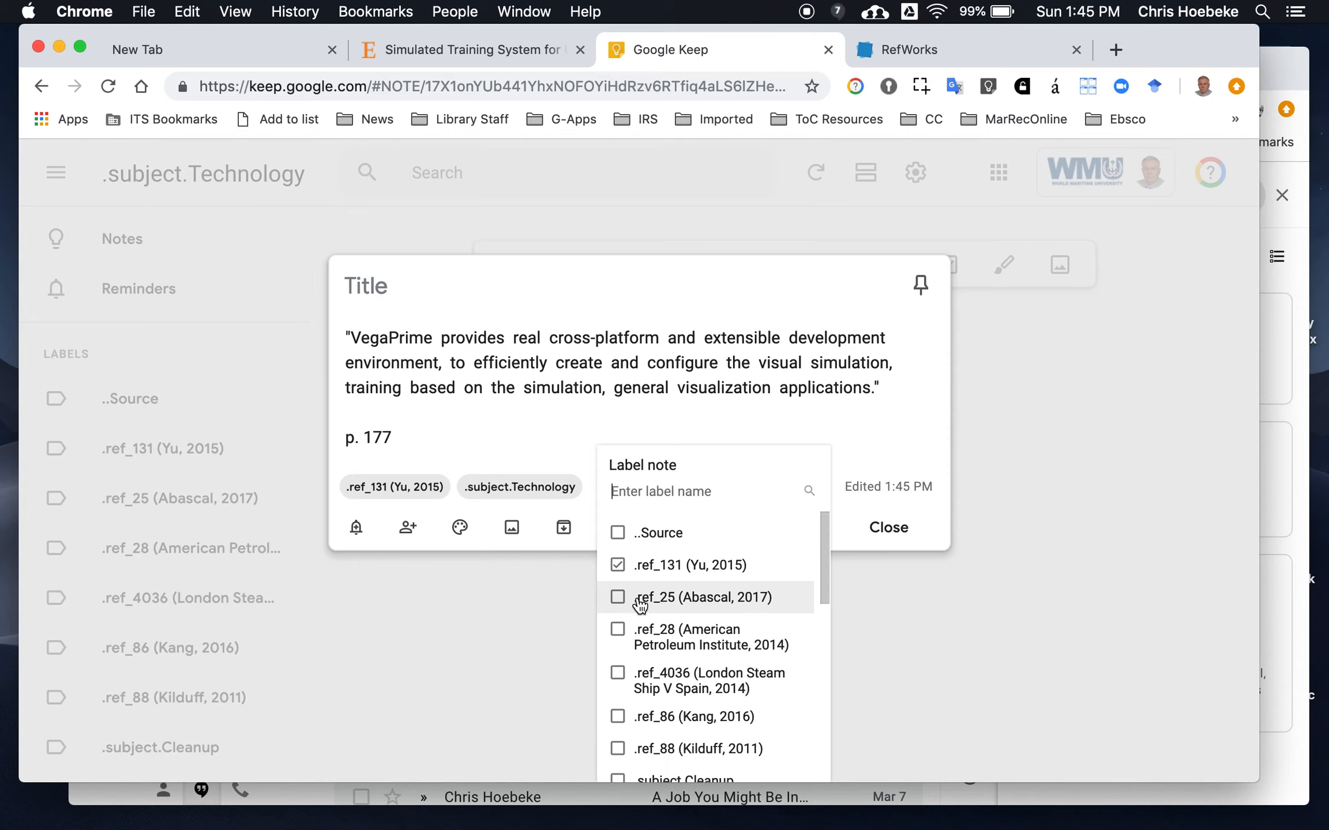
scroll(653, 600, down, 3)
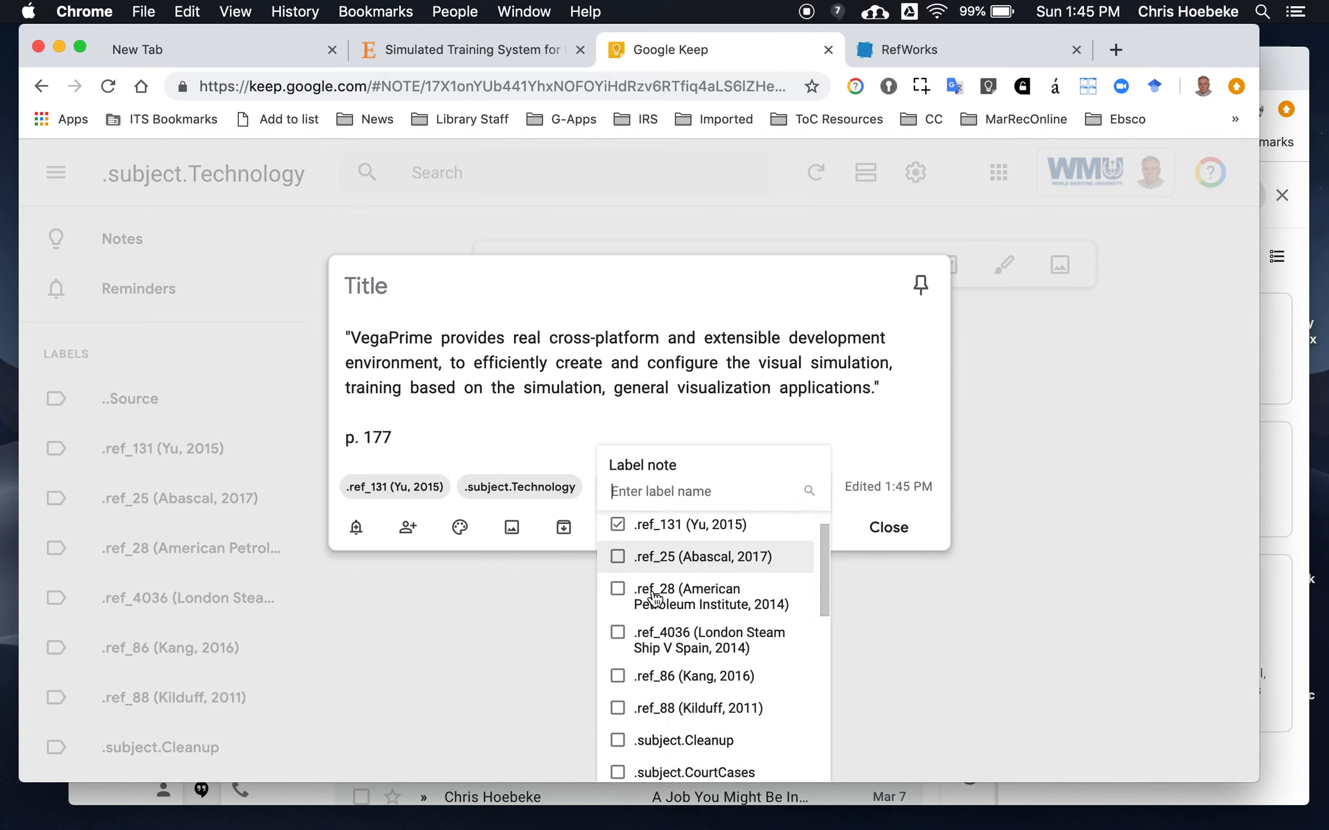
click(662, 689)
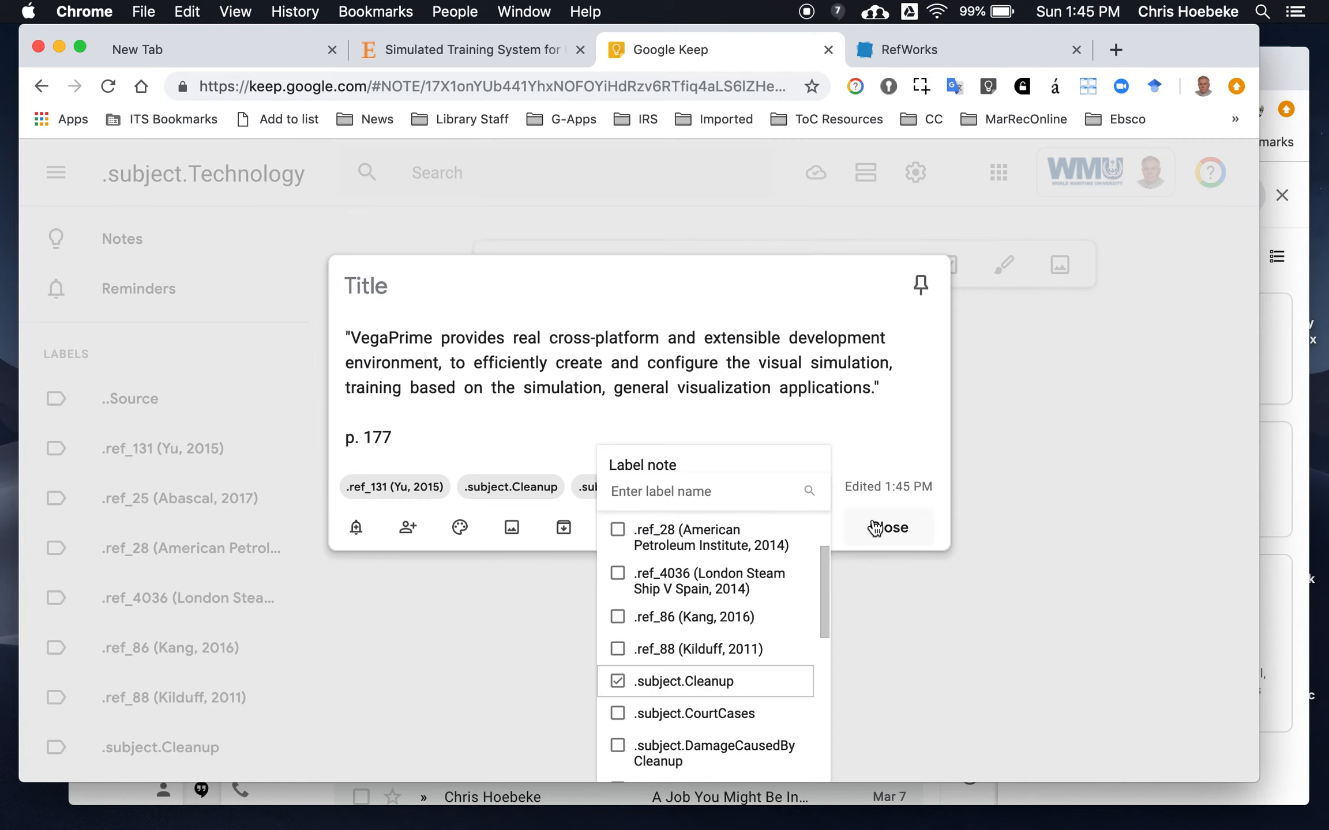
click(898, 530)
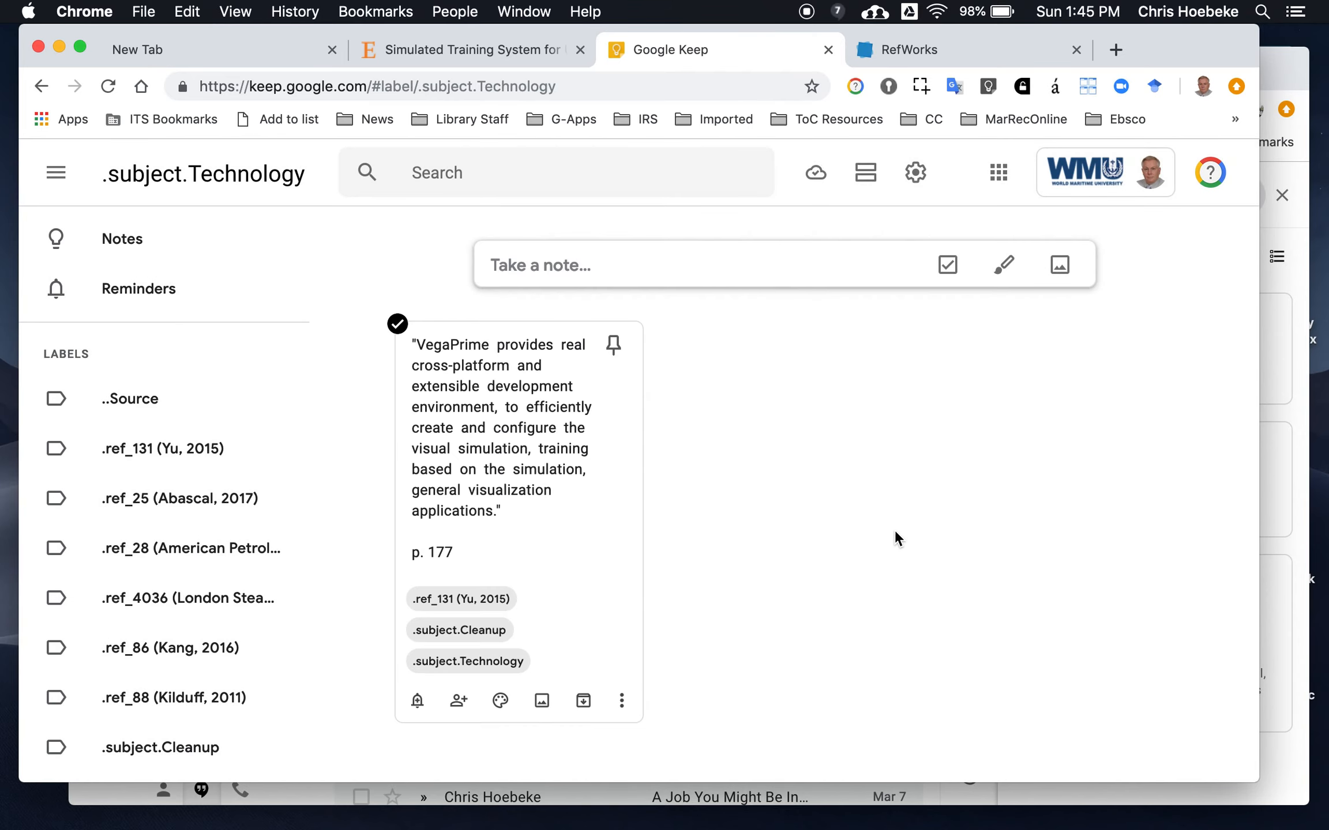
Examine the notes filed under .subject.Cleanup, trace one to its source through its .ref_86 label, and return to the Cleanup notes
click(463, 632)
scroll(463, 630, down, 10)
scroll(463, 631, up, 10)
scroll(463, 631, down, 12)
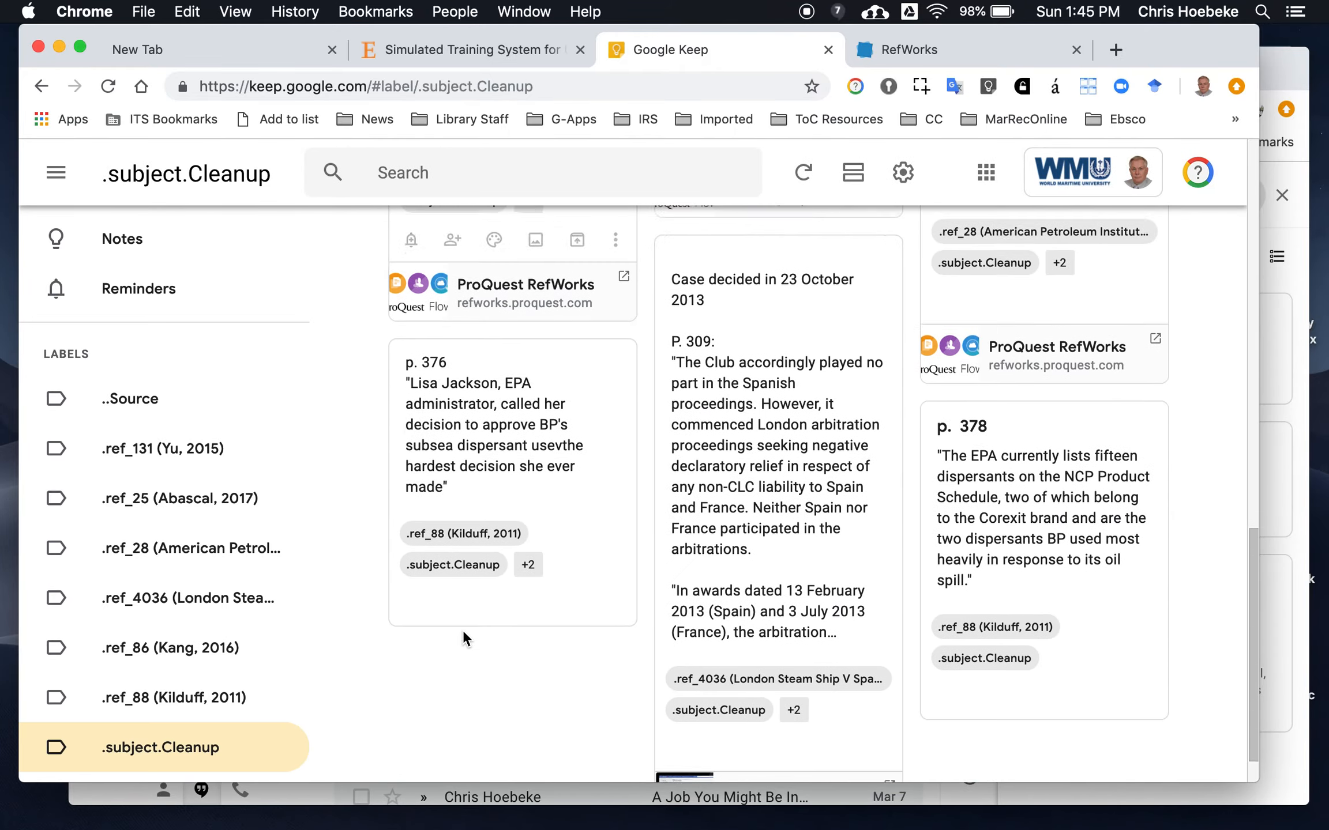
scroll(463, 630, up, 6)
scroll(463, 630, down, 6)
scroll(463, 630, up, 5)
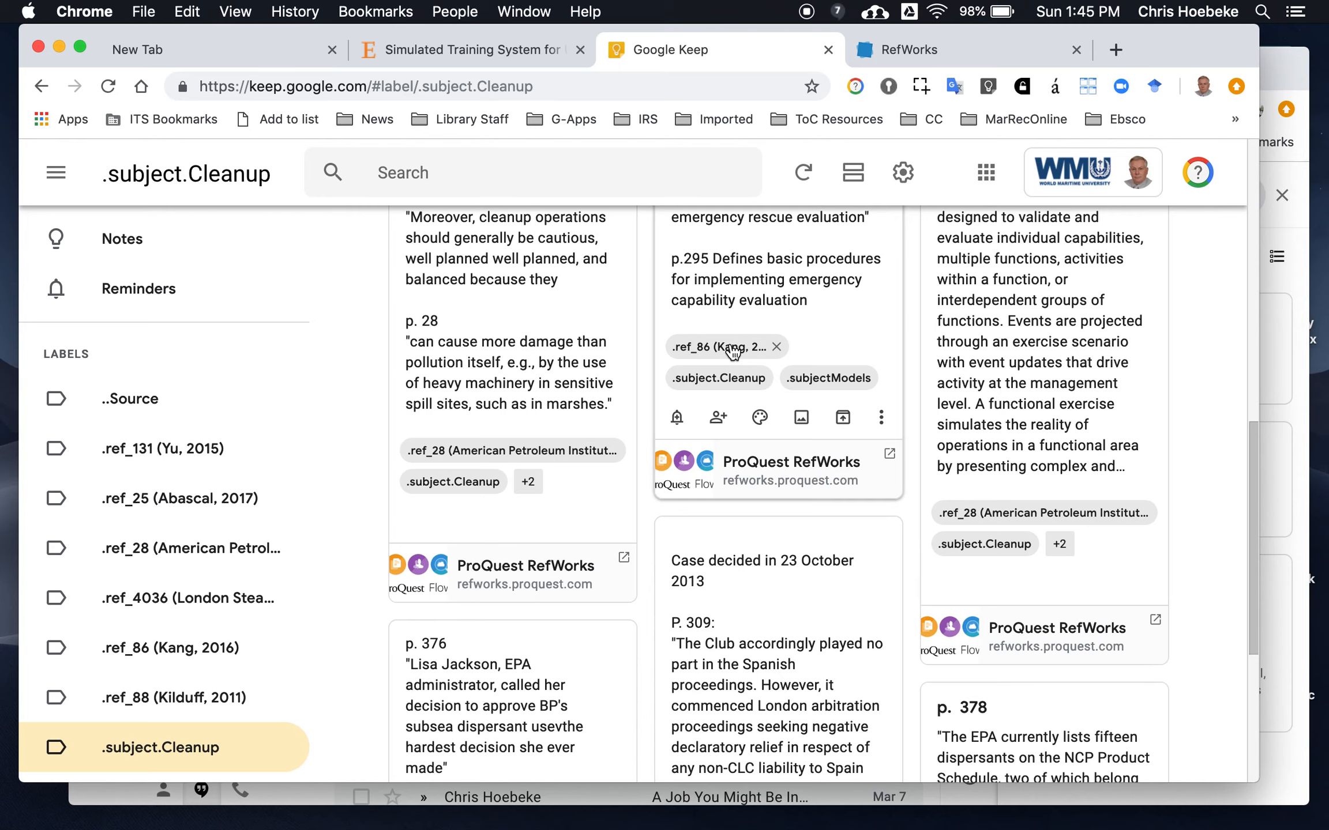
click(733, 348)
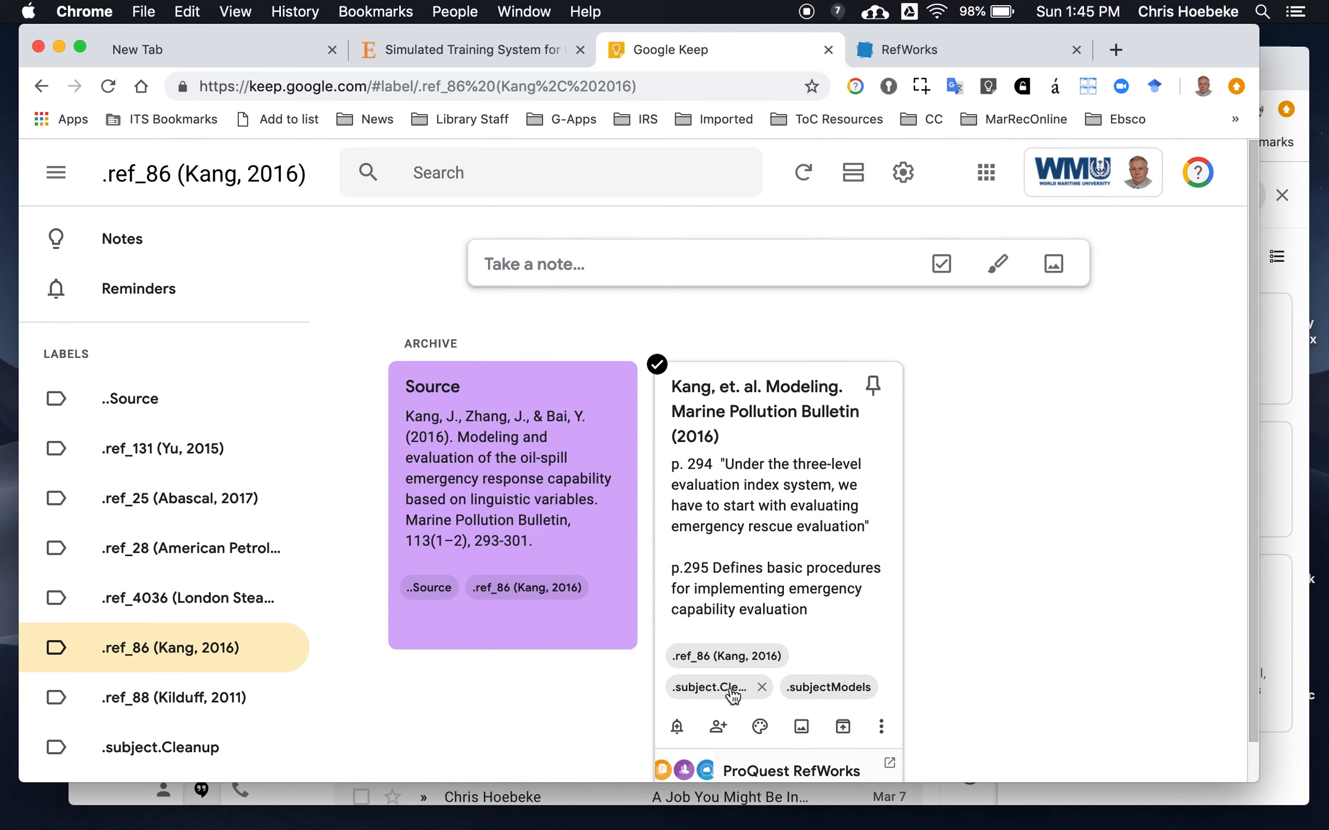
click(725, 686)
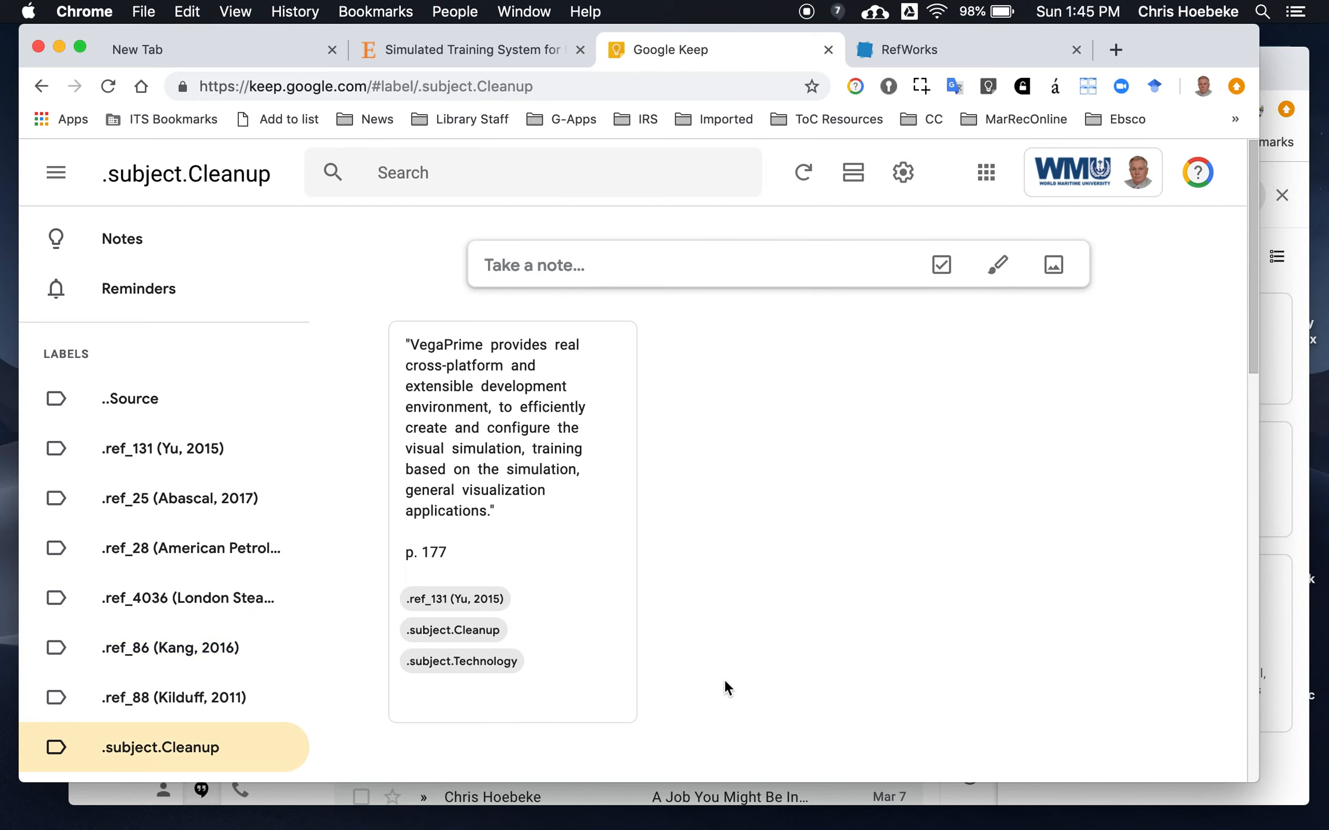
Open the note on the case decided 23 October 2013 and follow its .subject.CourtCases and .ref_4036 labels to its source note
scroll(452, 634, down, 15)
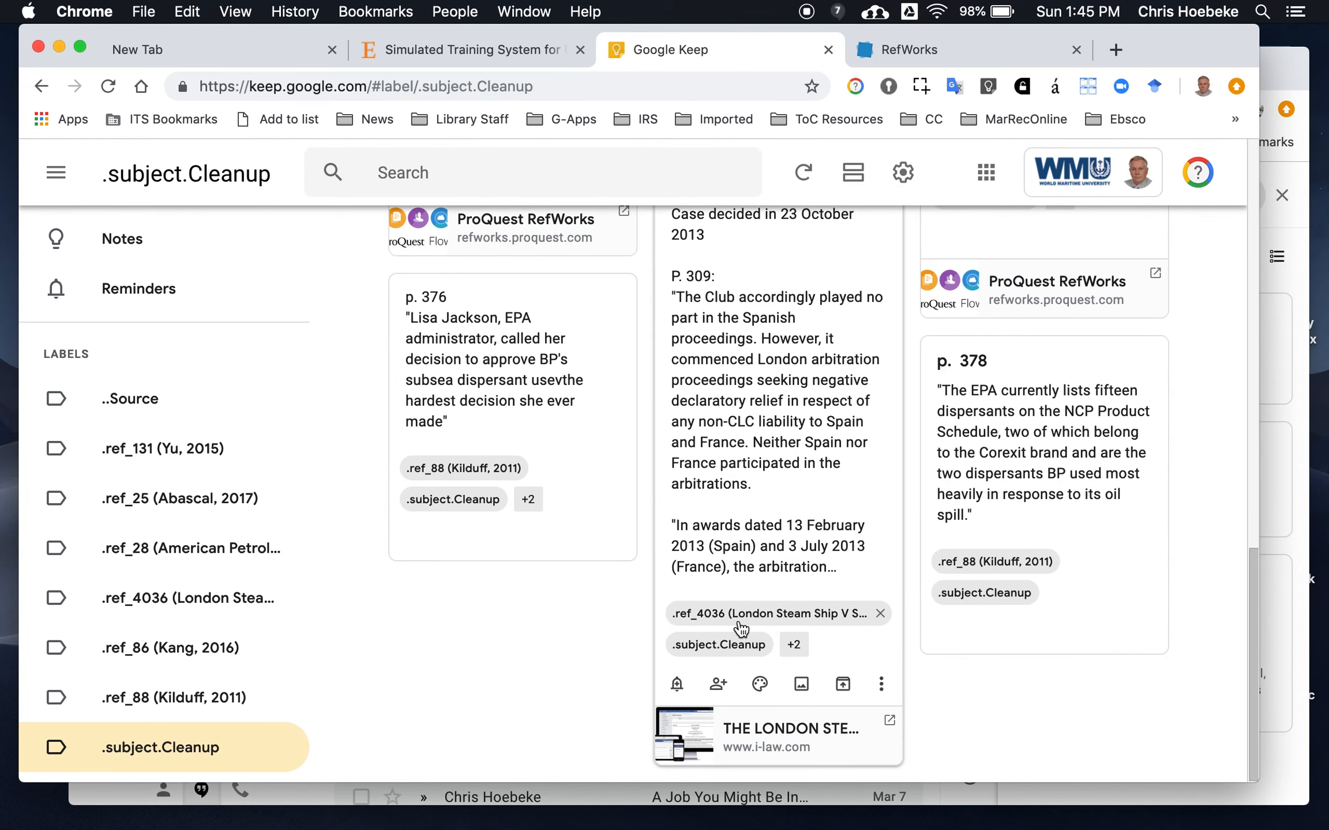
click(795, 644)
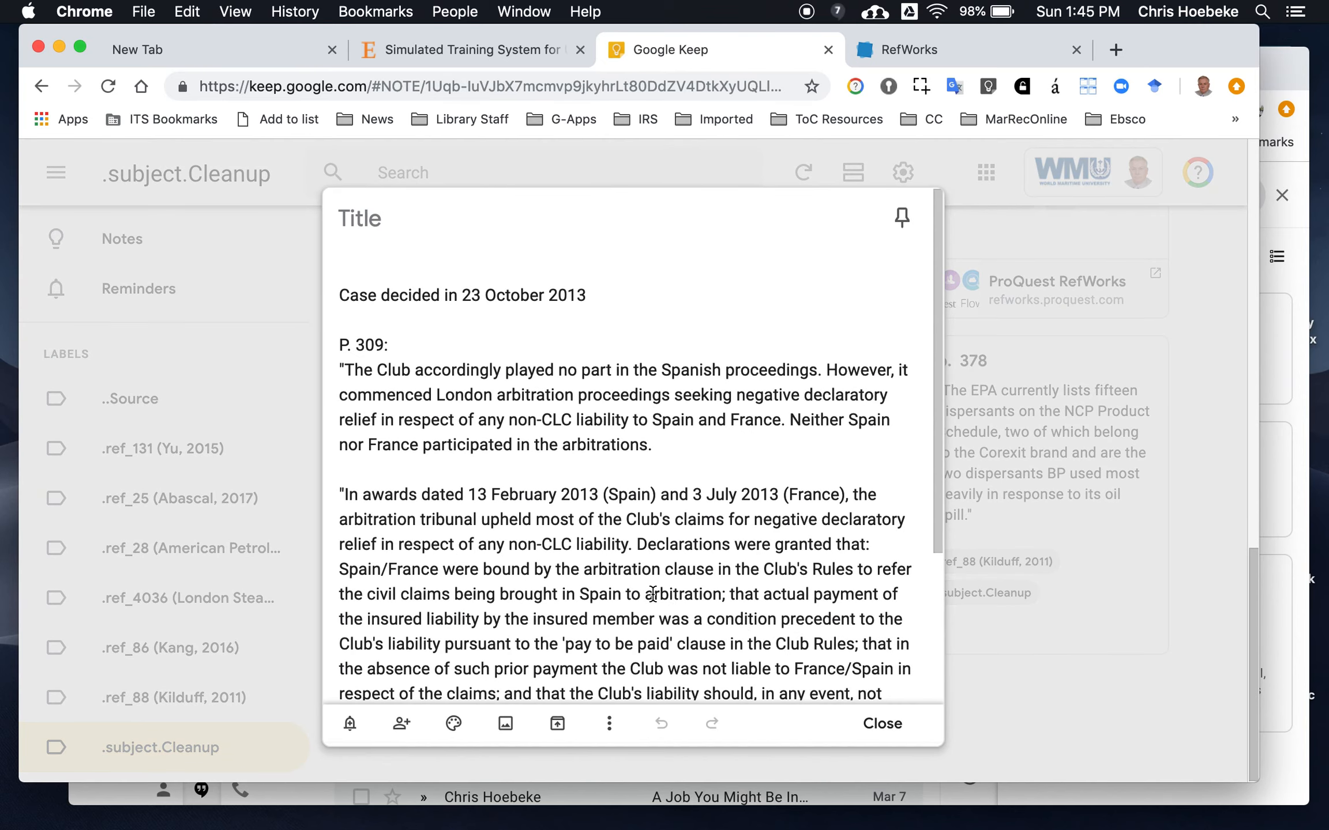
scroll(653, 599, down, 4)
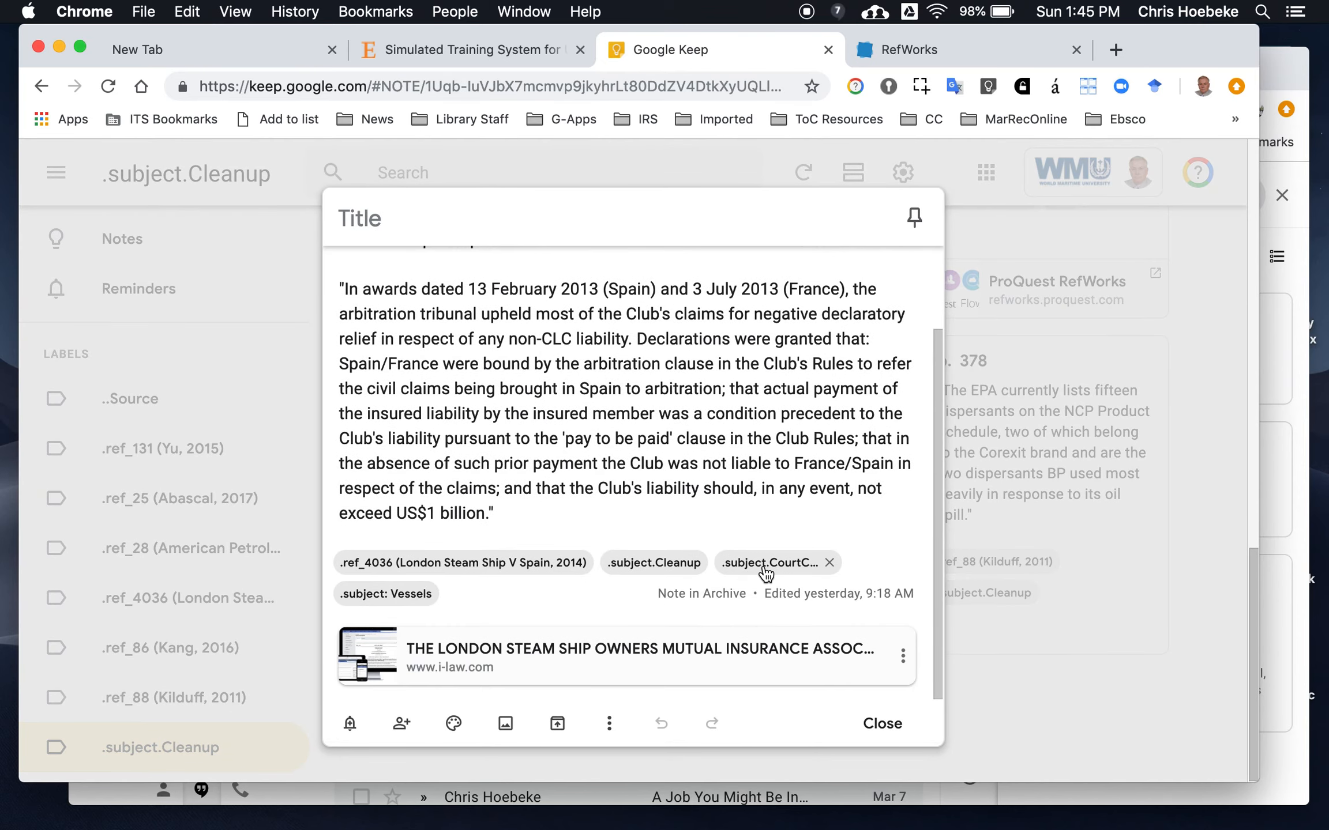
click(764, 565)
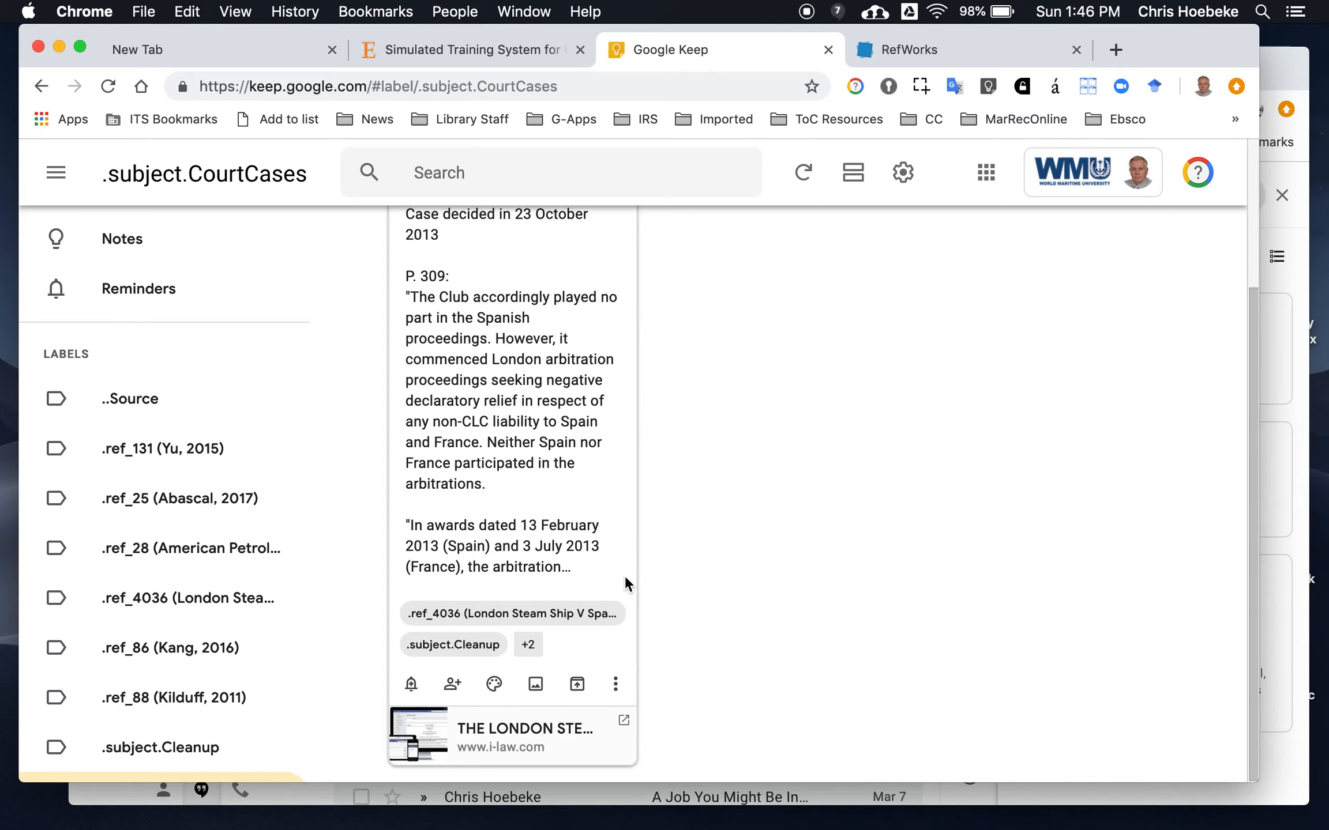
click(518, 614)
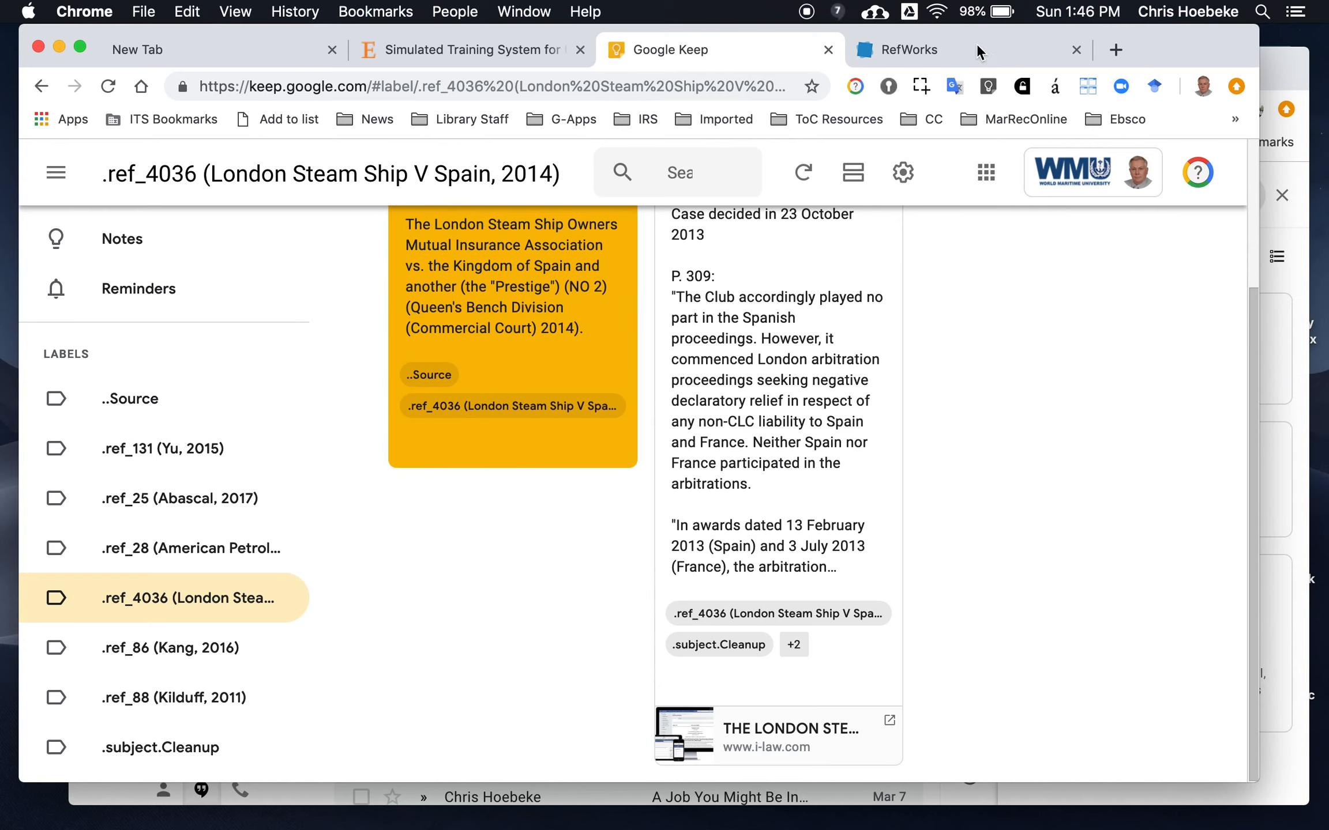
scroll(414, 604, up, 3)
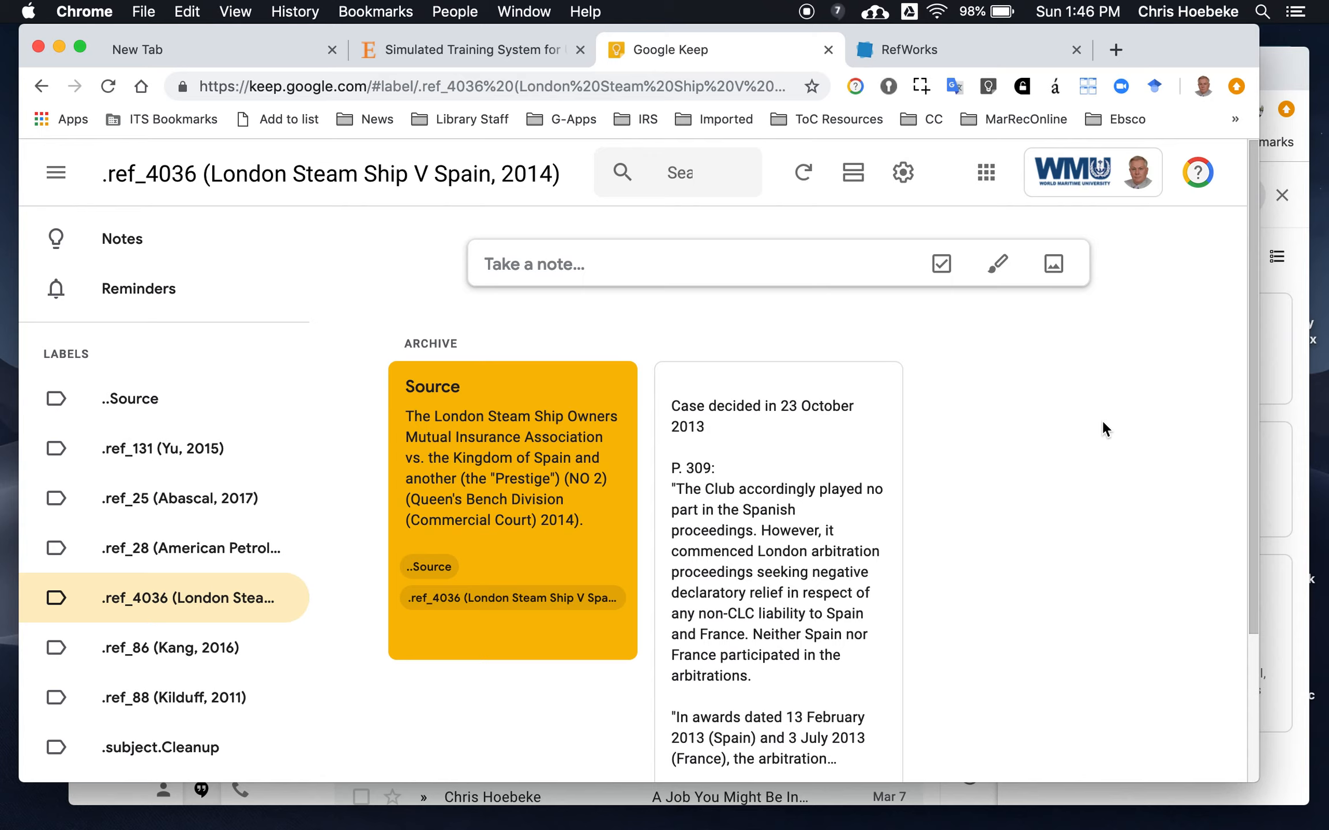
View the G Suite Training topics for Keep and the browser's profile options, closing each without choosing anything
click(1199, 173)
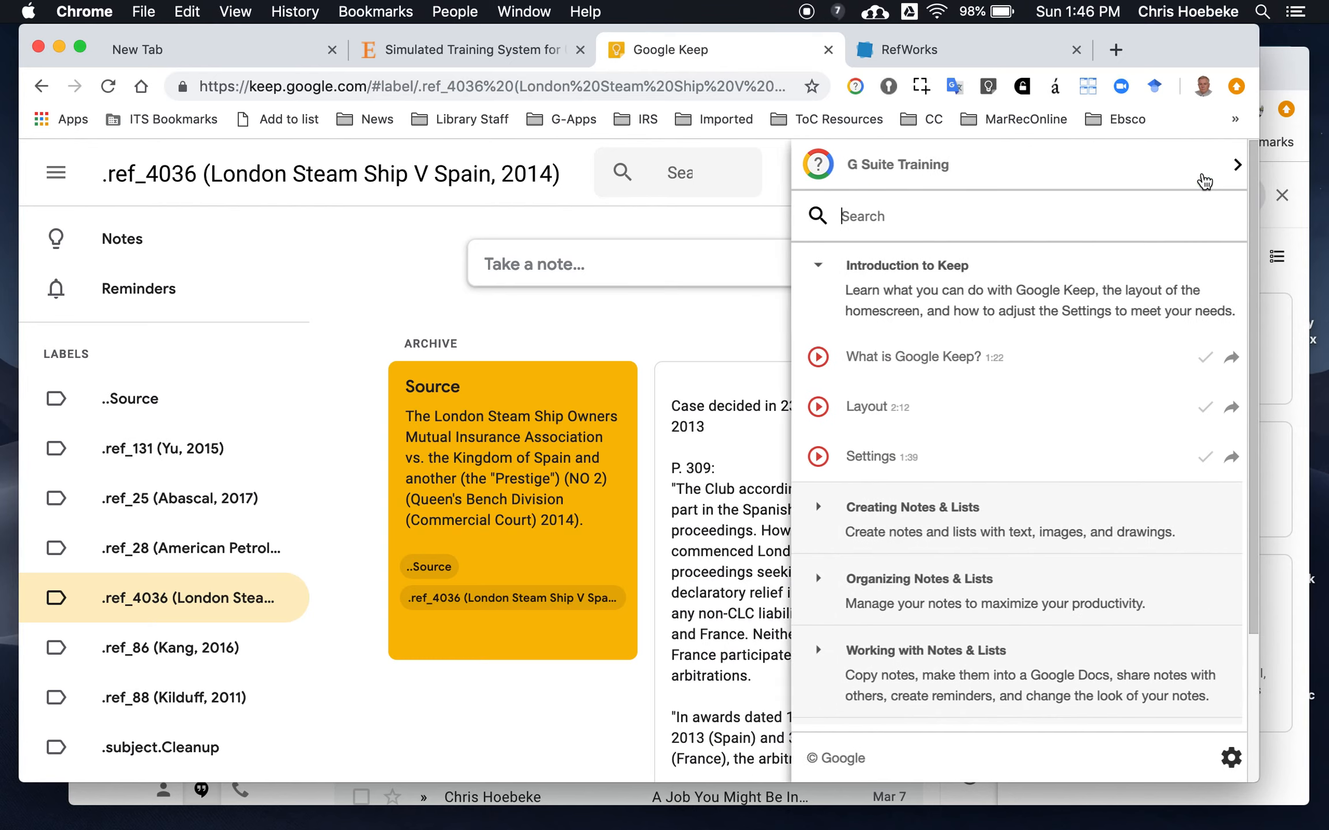
click(712, 304)
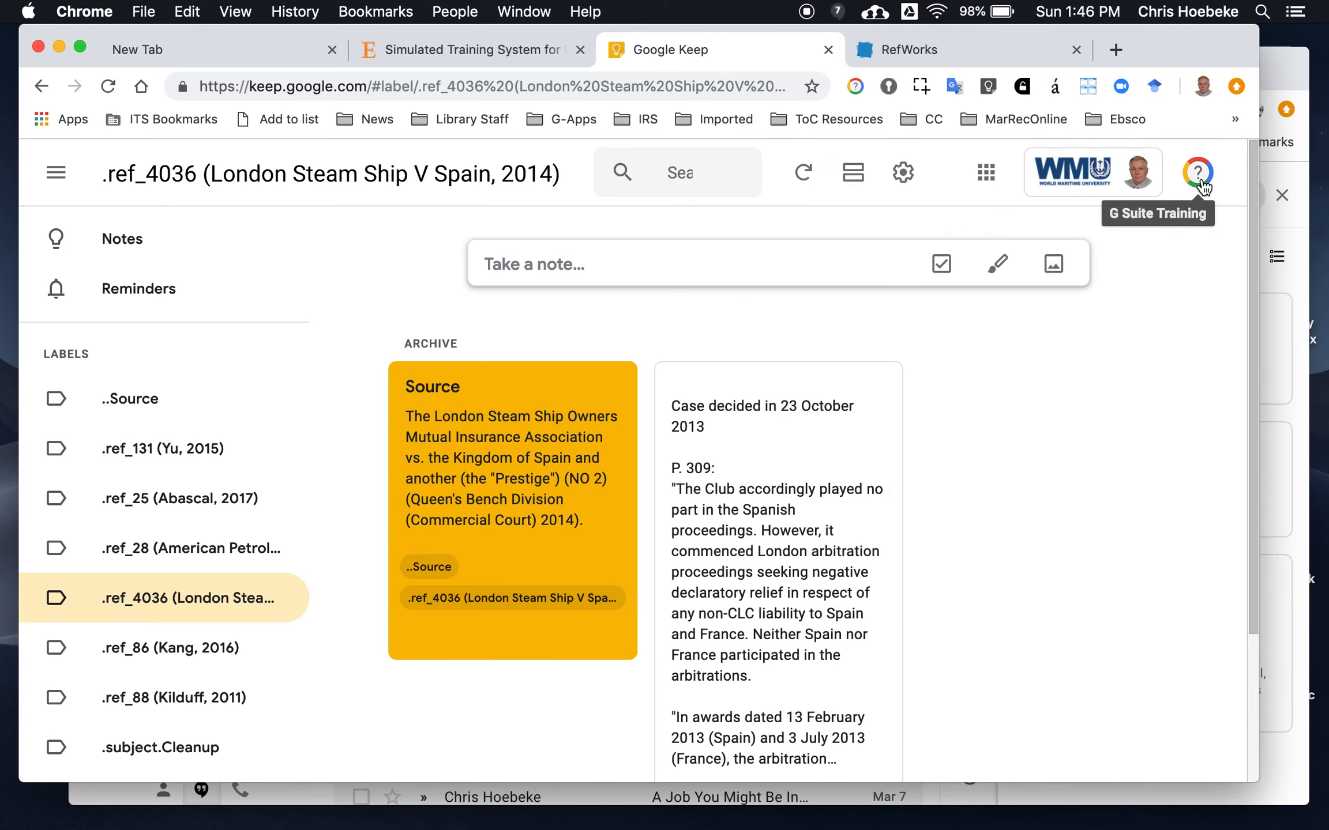
click(1202, 87)
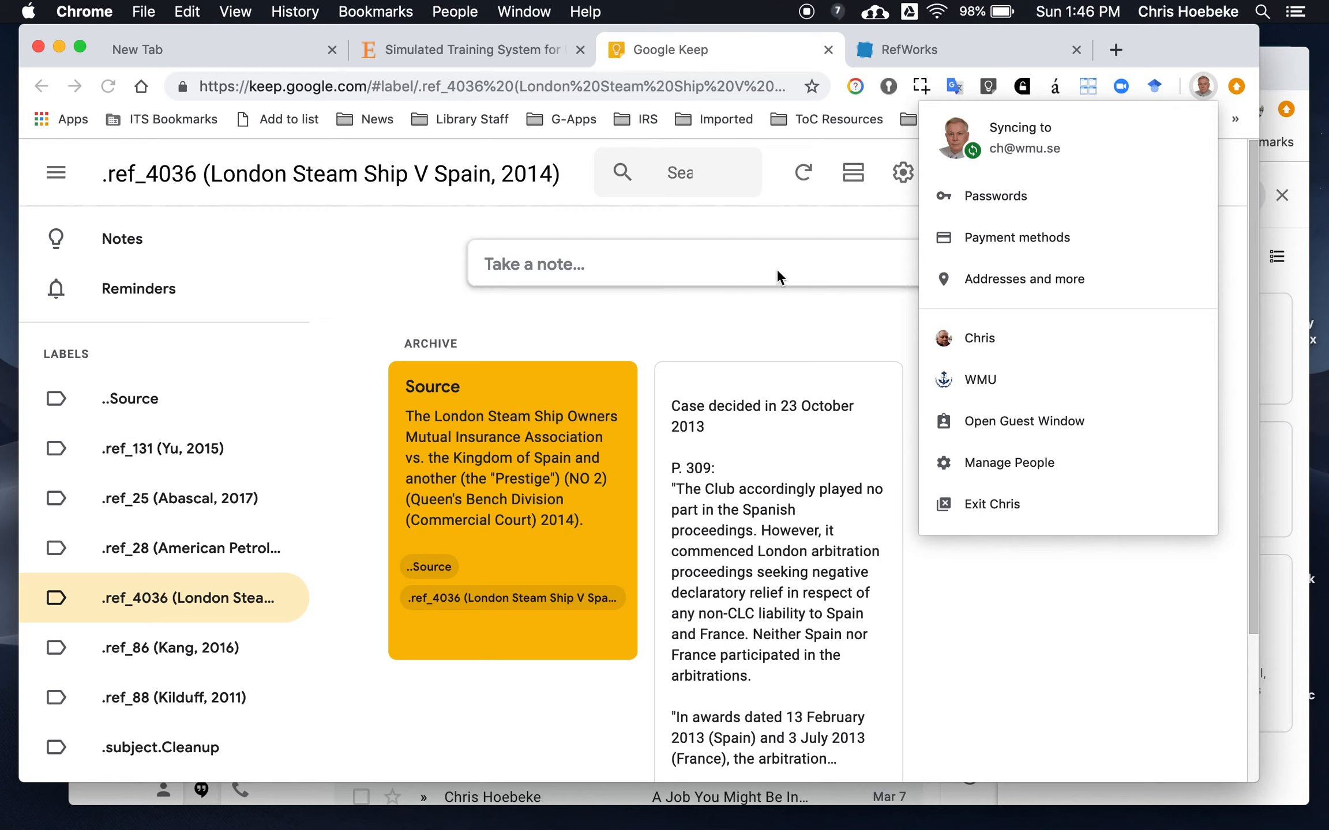
click(781, 309)
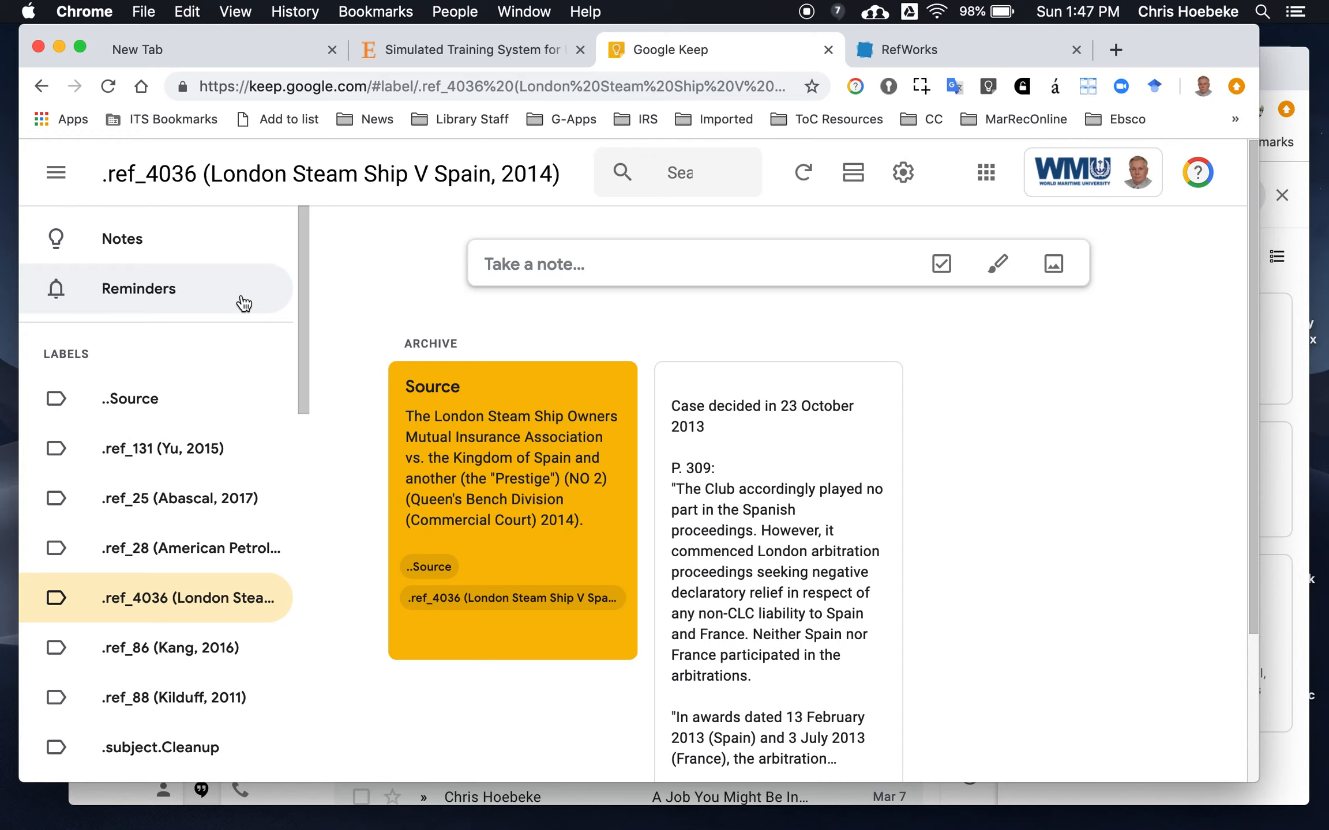
scroll(244, 303, down, 2)
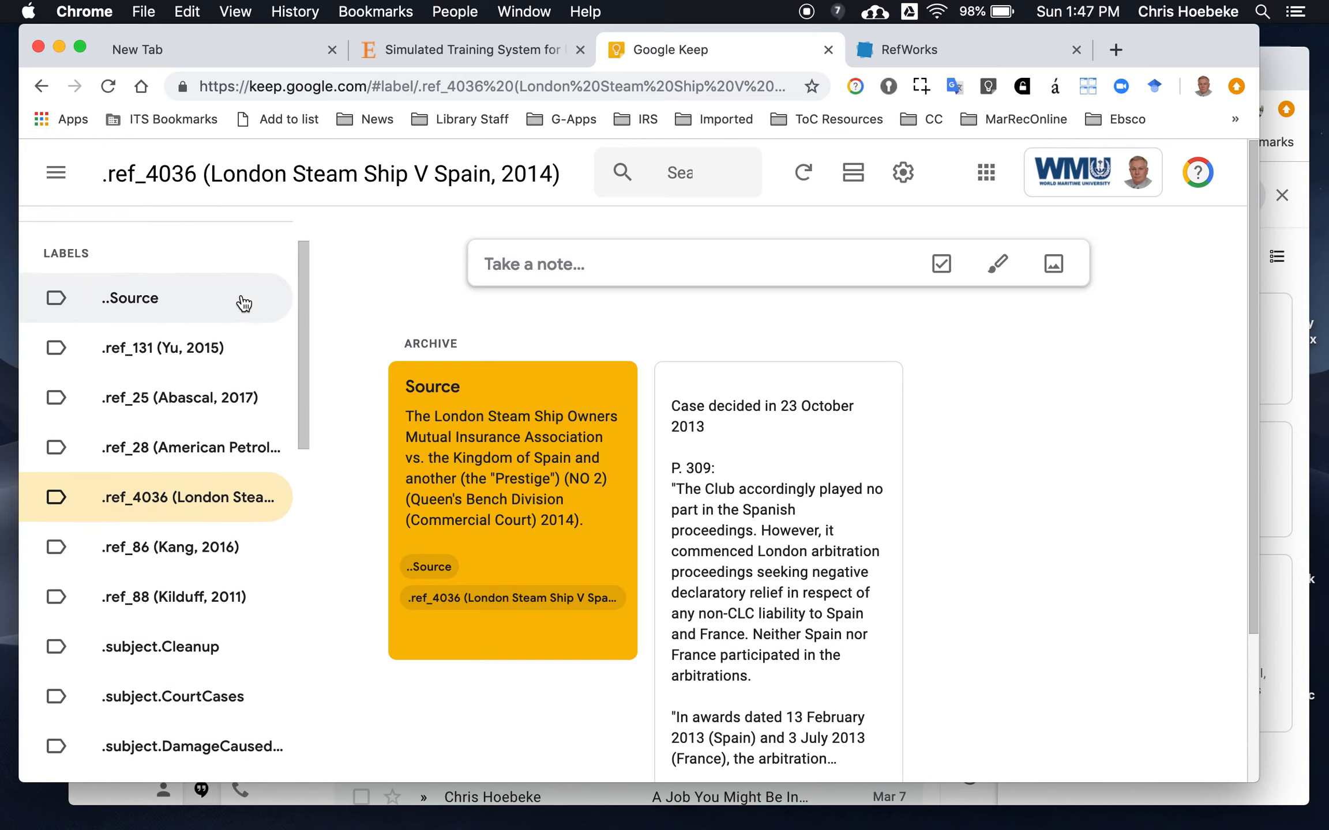